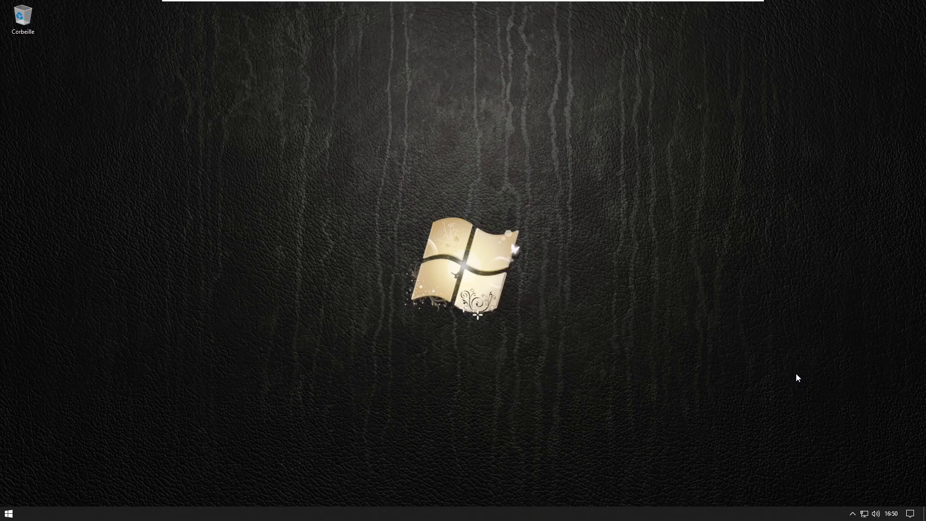
# - Check the hidden notification area icons on the taskbar and dismiss them
pyautogui.click(852, 513)
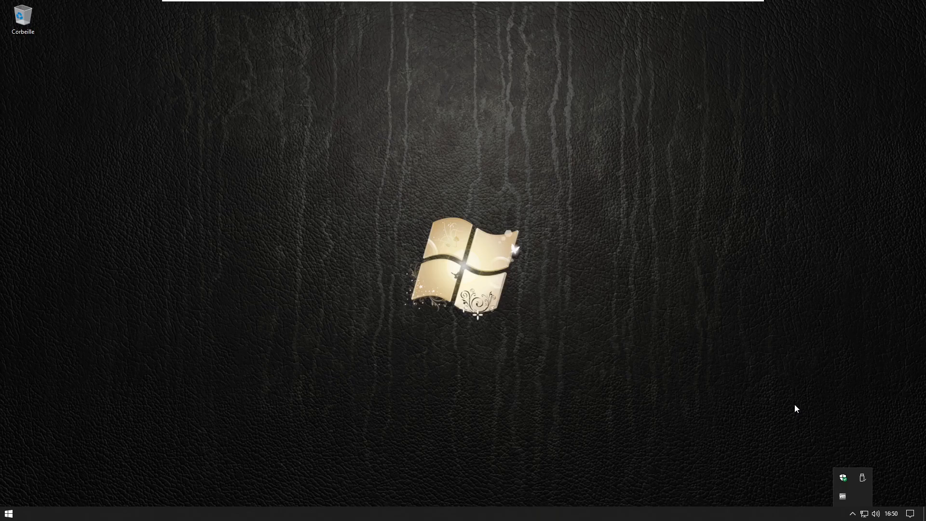
pyautogui.click(519, 234)
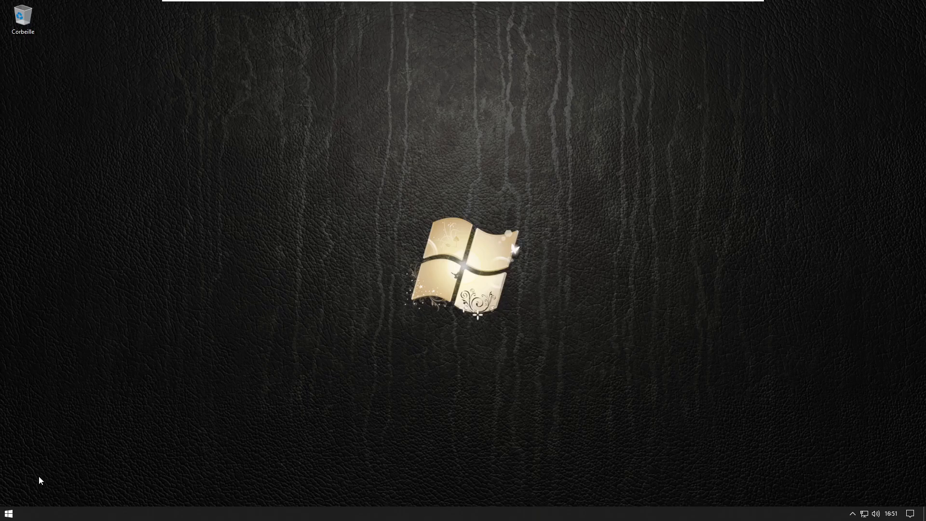
pyautogui.rightClick(17, 515)
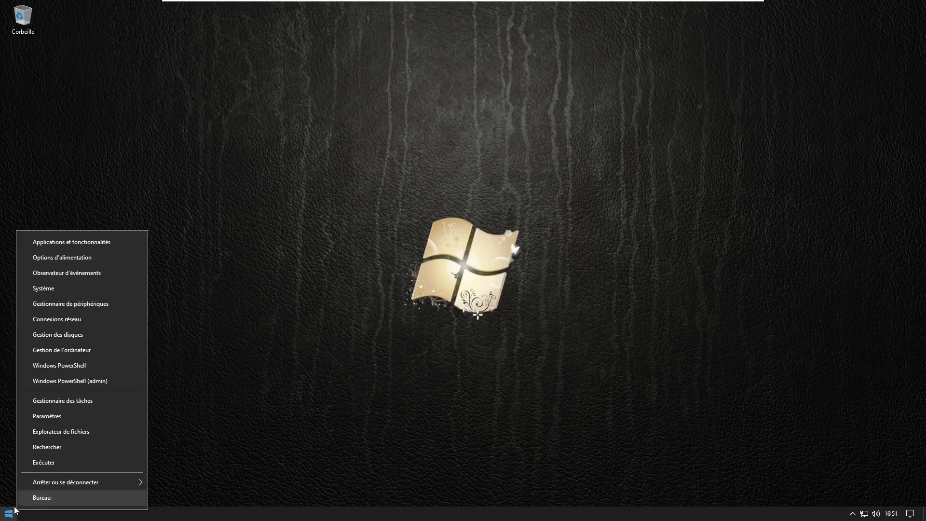
pyautogui.click(65, 416)
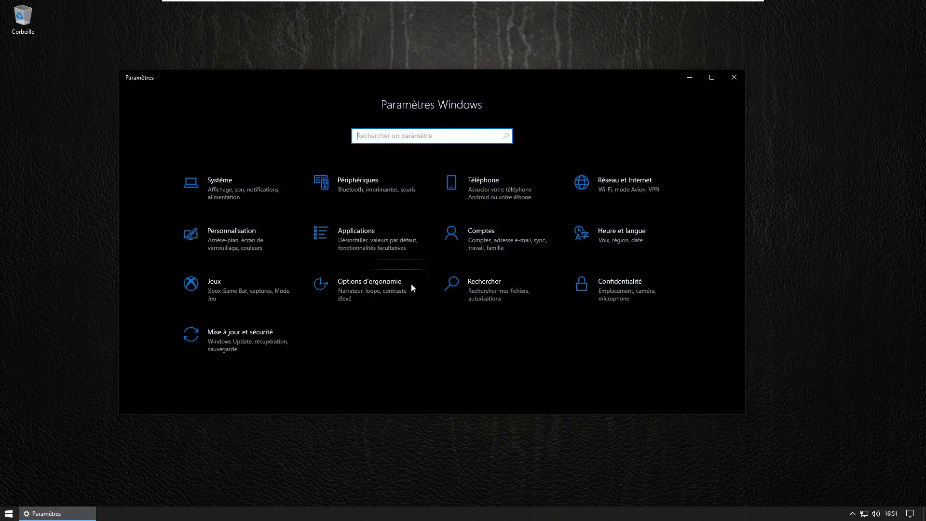
pyautogui.click(734, 77)
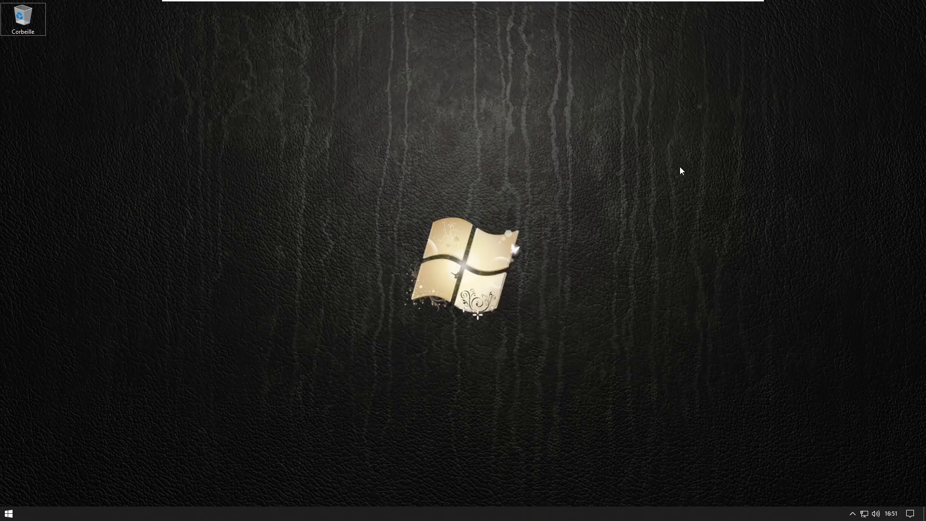
# - Open Windows Update in the Windows settings and check for new updates
pyautogui.press('super+i')
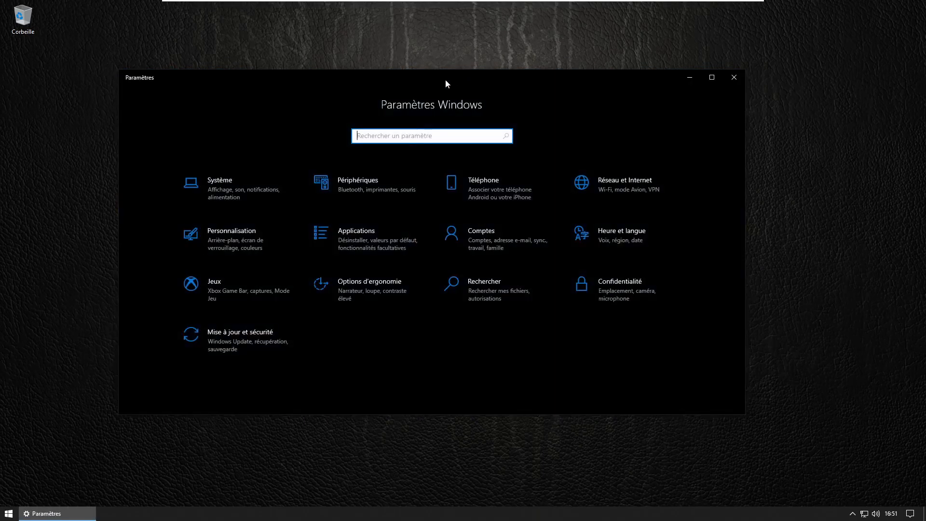
pyautogui.moveTo(445, 81); pyautogui.dragTo(463, 114)
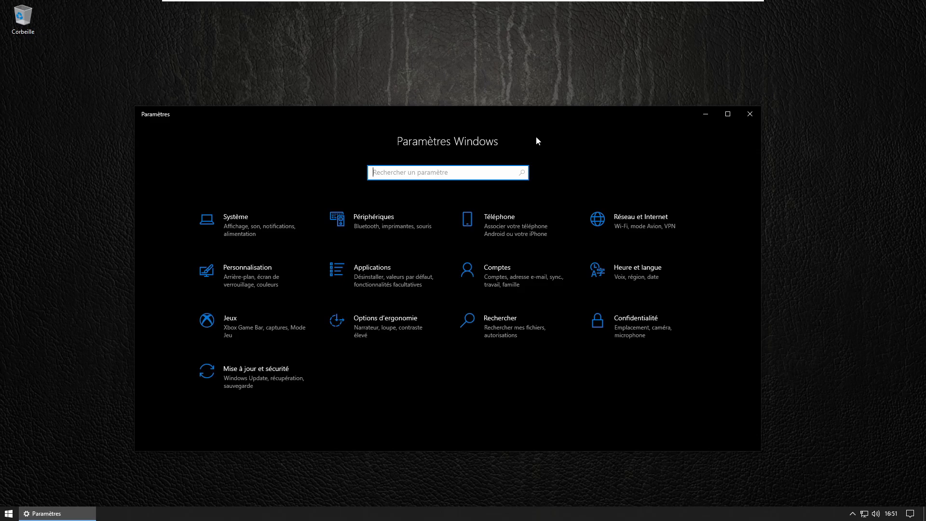
pyautogui.click(239, 370)
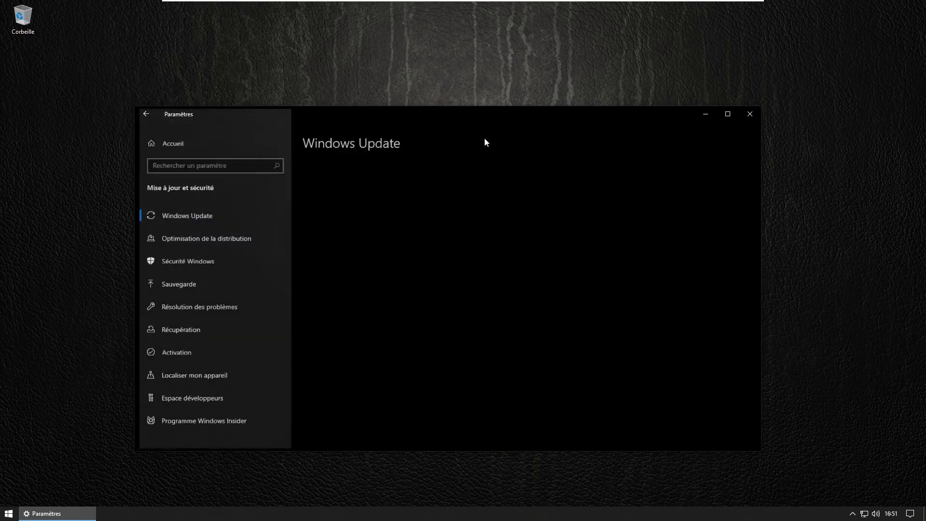
pyautogui.moveTo(476, 115); pyautogui.dragTo(449, 90)
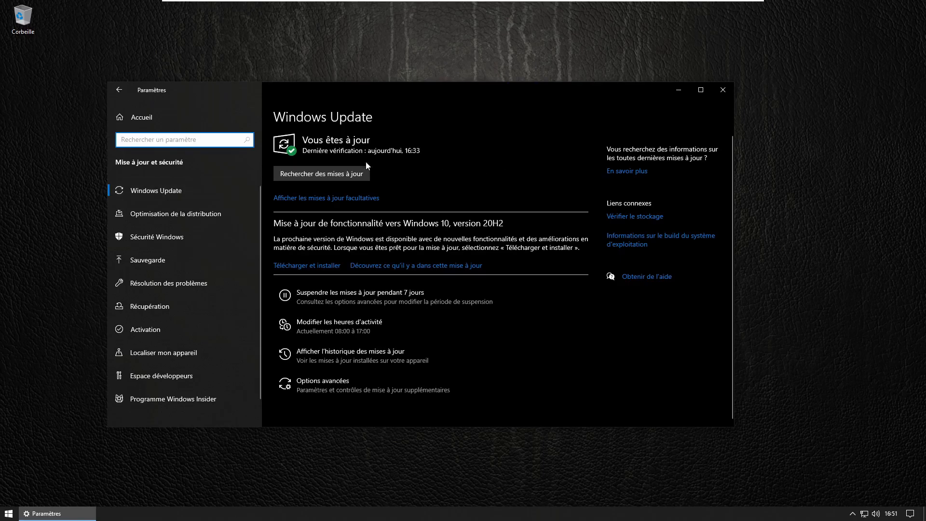
pyautogui.moveTo(414, 97); pyautogui.dragTo(402, 89)
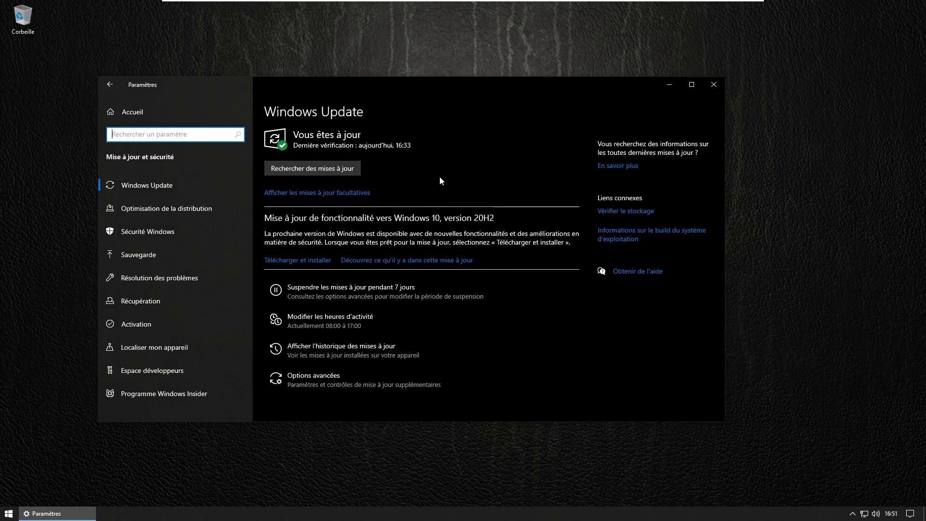
pyautogui.click(299, 170)
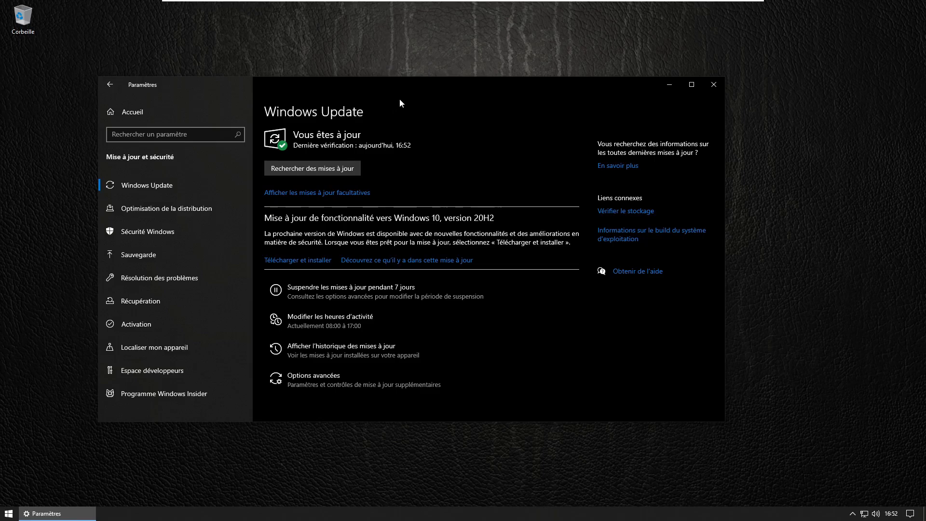
pyautogui.moveTo(408, 87)
pyautogui.mouseDown()
pyautogui.moveTo(412, 96)
pyautogui.moveTo(404, 83)
pyautogui.mouseUp()
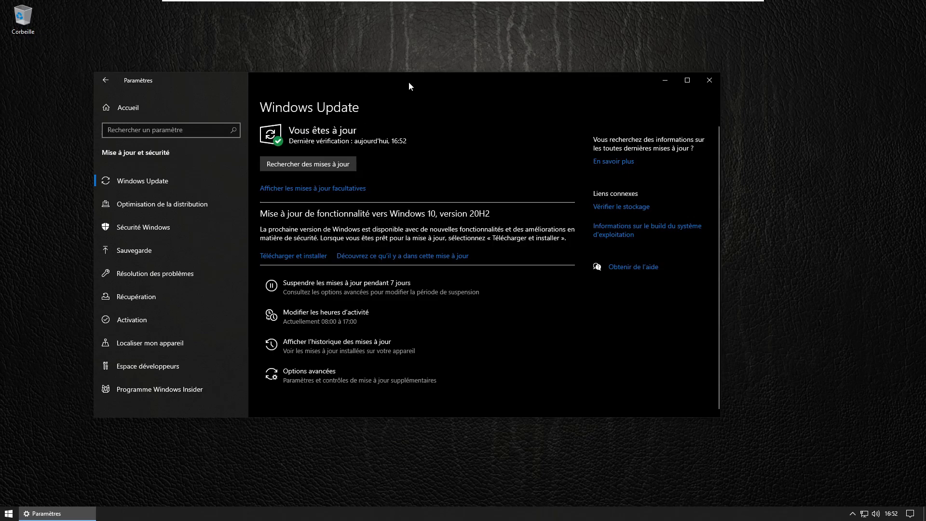
pyautogui.moveTo(409, 81); pyautogui.dragTo(425, 89)
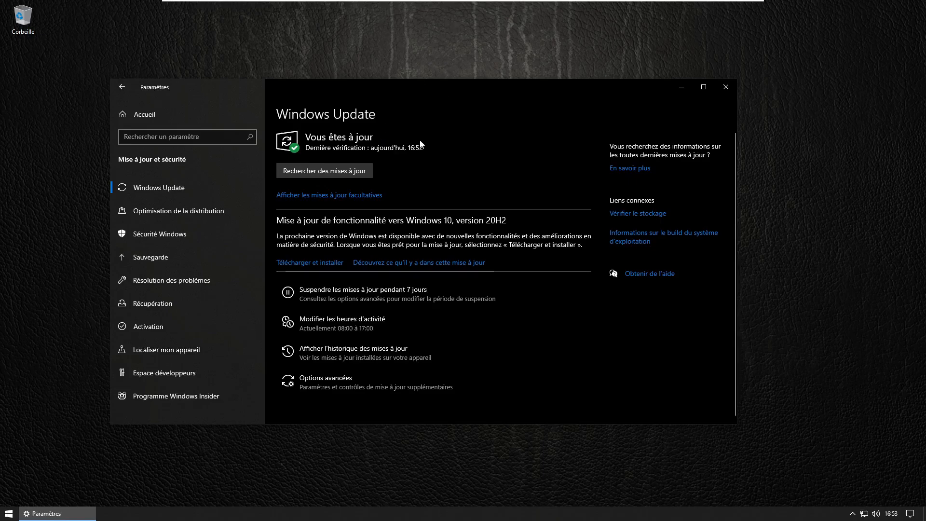
# - Review the optional updates offered for Windows and drivers, and return to the main Windows Update page
pyautogui.click(329, 195)
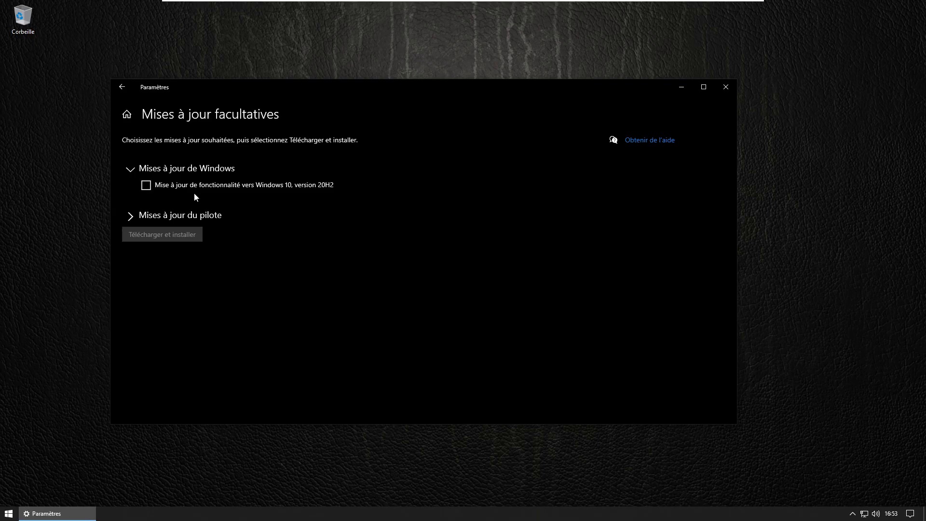
pyautogui.click(122, 87)
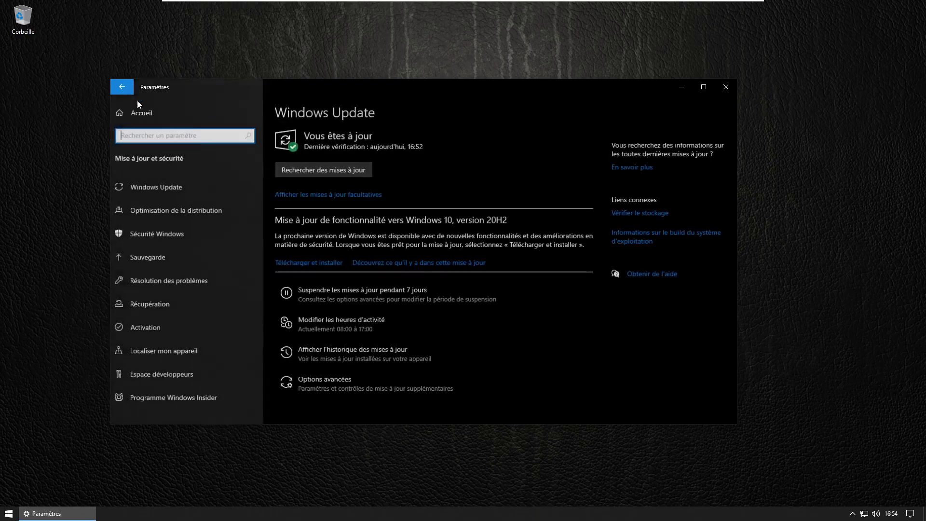
pyautogui.click(352, 196)
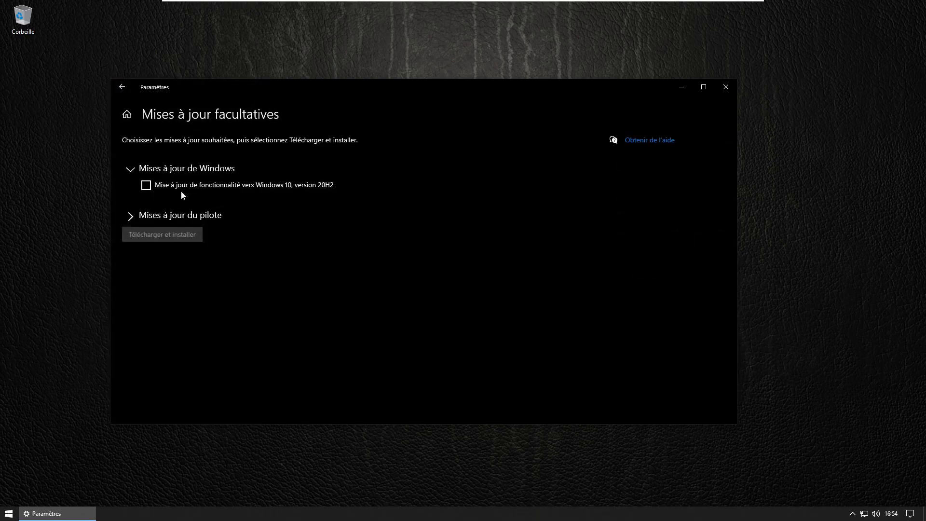
pyautogui.click(122, 87)
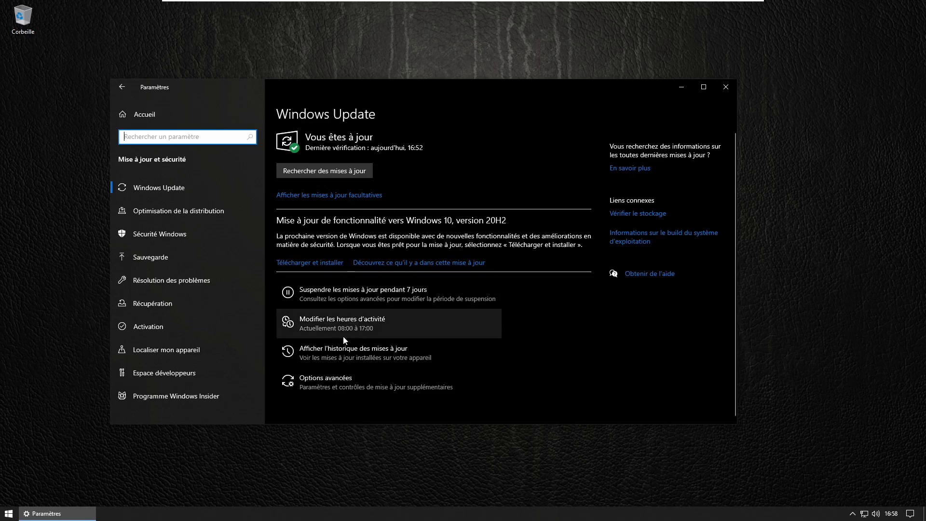
# - Examine the advanced update options, including the notification centre and the dates offered for pausing updates, without choosing a date
pyautogui.click(320, 383)
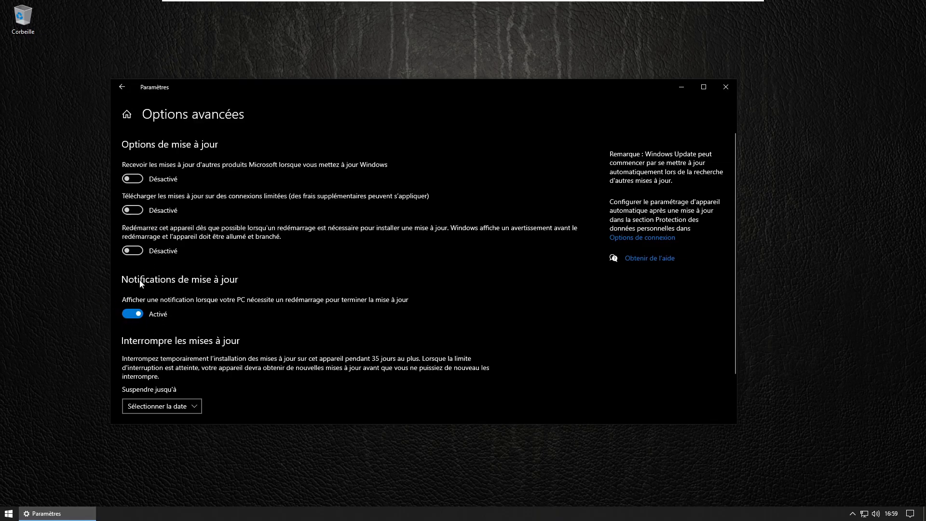
pyautogui.click(911, 513)
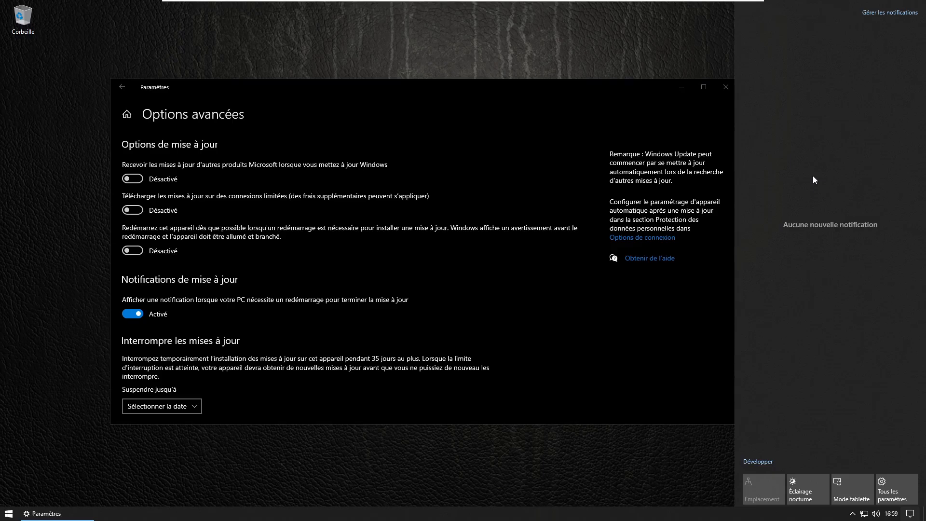
pyautogui.scroll(-2, 302, 265)
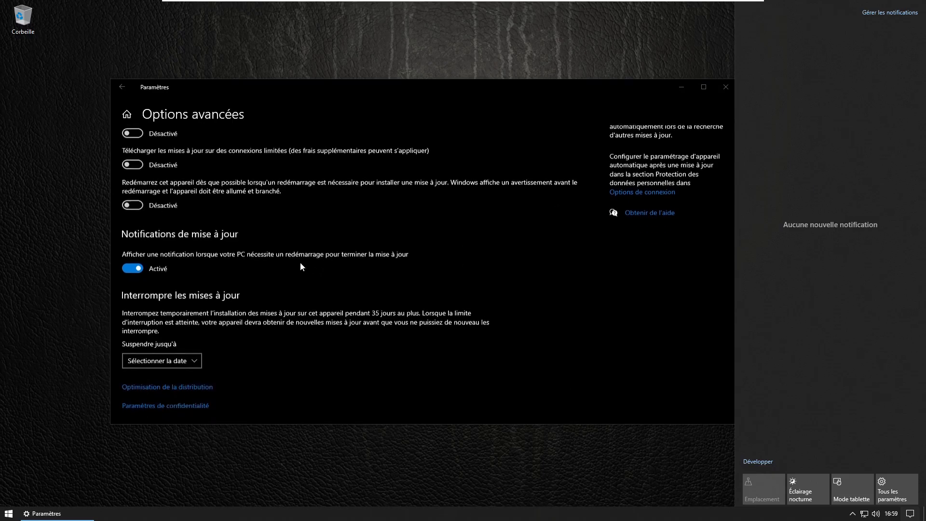
pyautogui.click(267, 322)
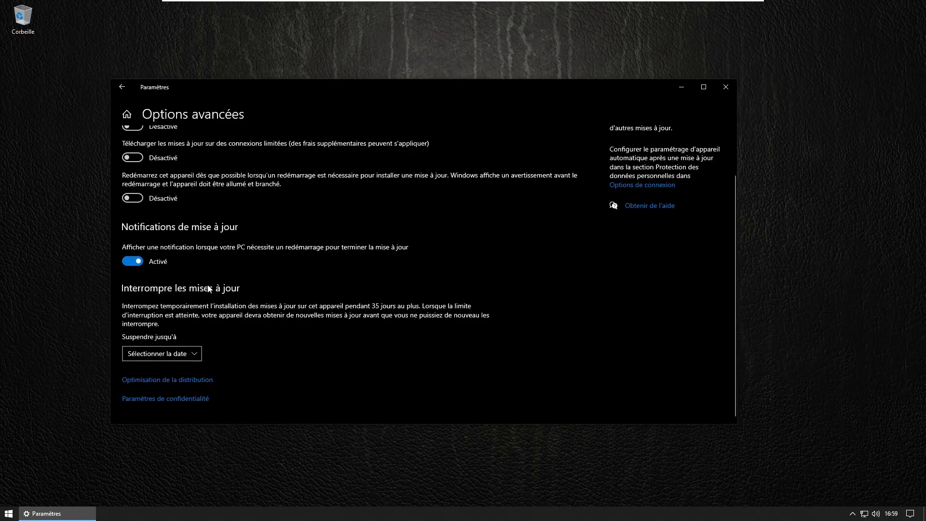
pyautogui.click(193, 358)
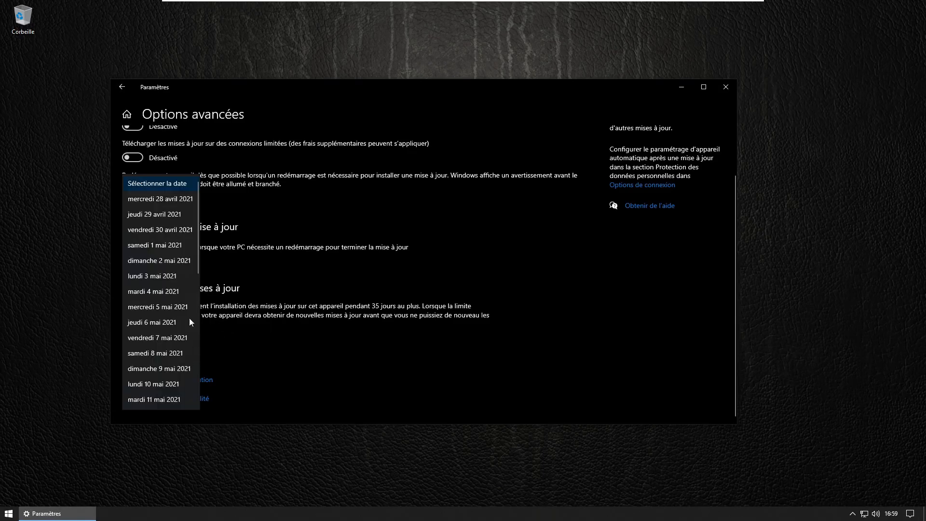
pyautogui.click(368, 278)
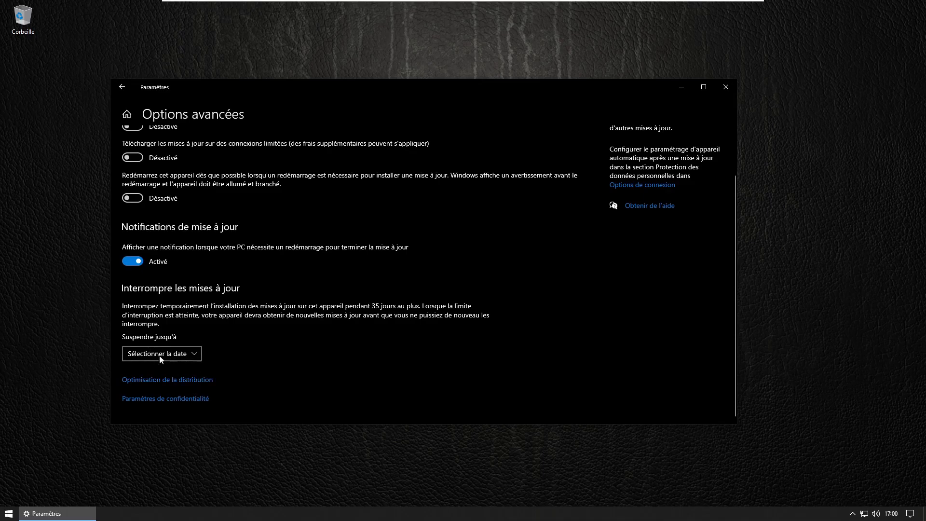
# - Turn off downloads from other PCs in the delivery optimization settings and close the settings window
pyautogui.click(149, 384)
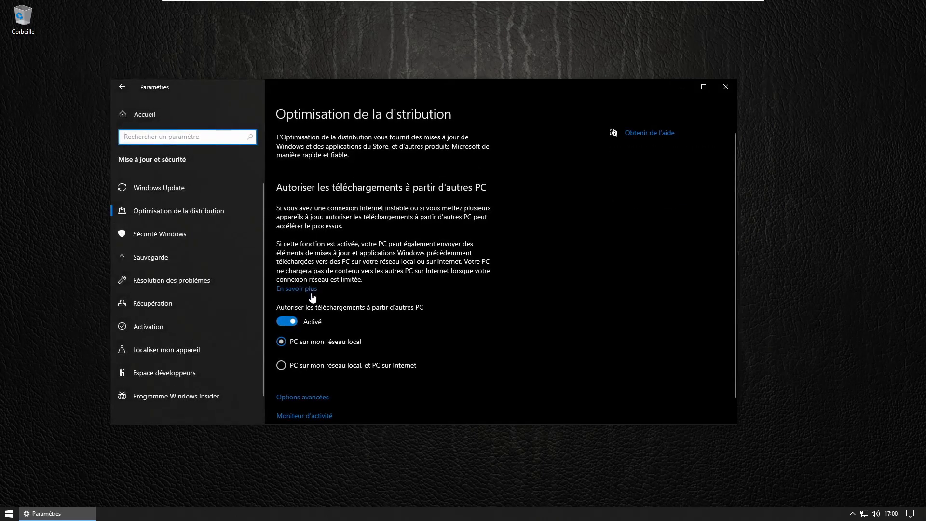
pyautogui.scroll(-1, 331, 290)
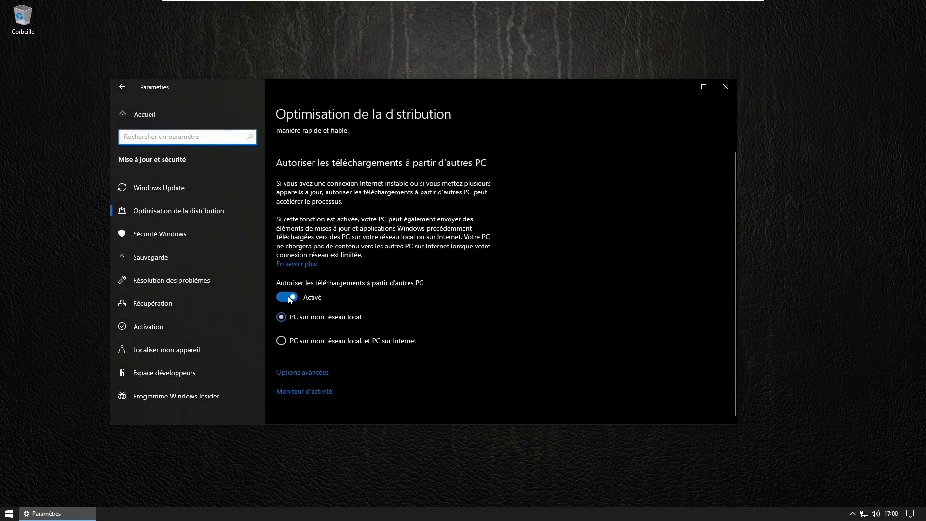
pyautogui.click(290, 298)
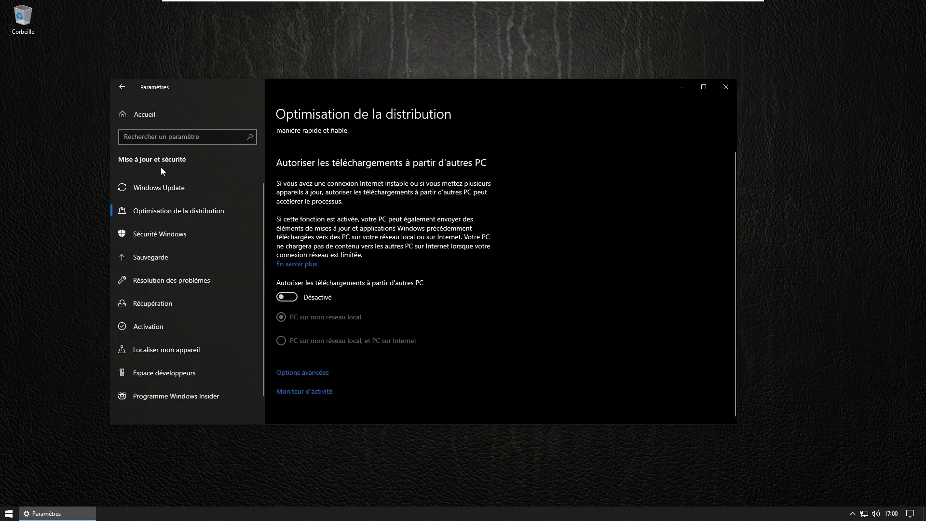
pyautogui.click(169, 191)
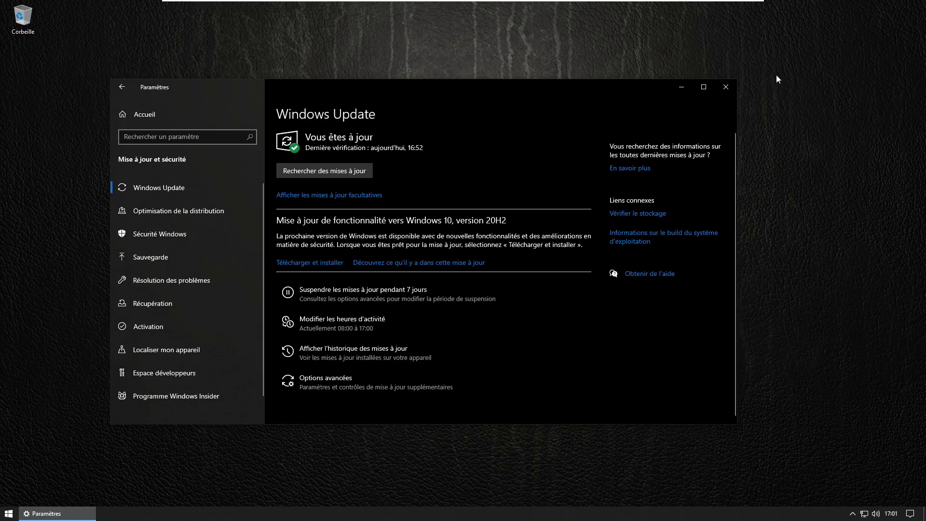
pyautogui.click(725, 87)
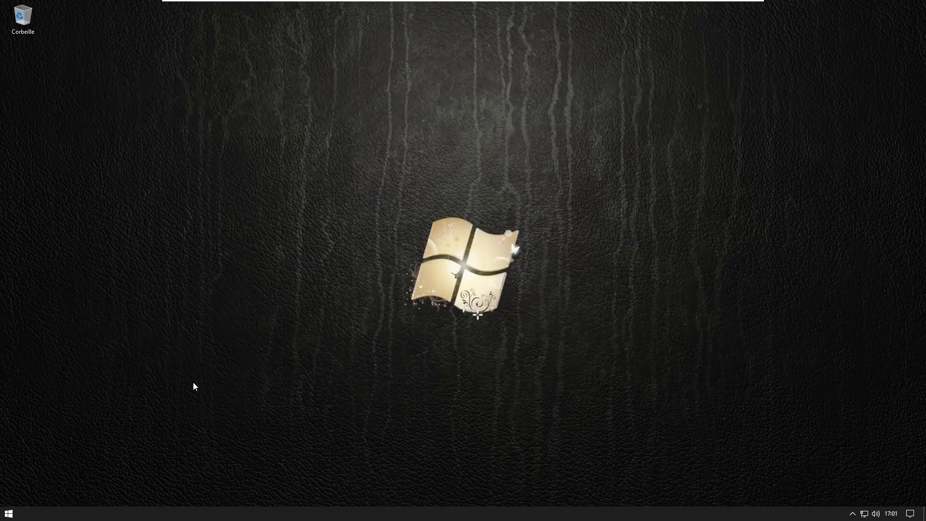
# - Disable vm3dservice.exe in the startup applications and close the settings window
pyautogui.rightClick(9, 514)
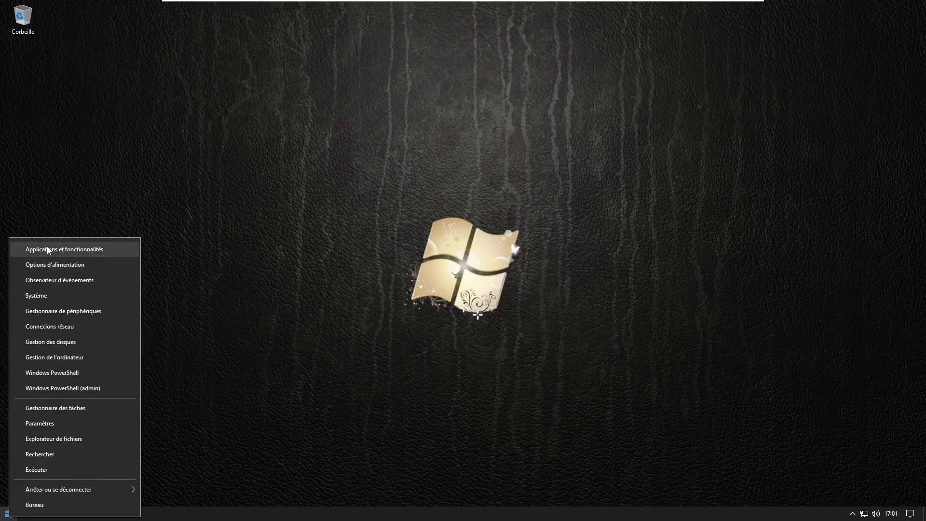
pyautogui.click(48, 250)
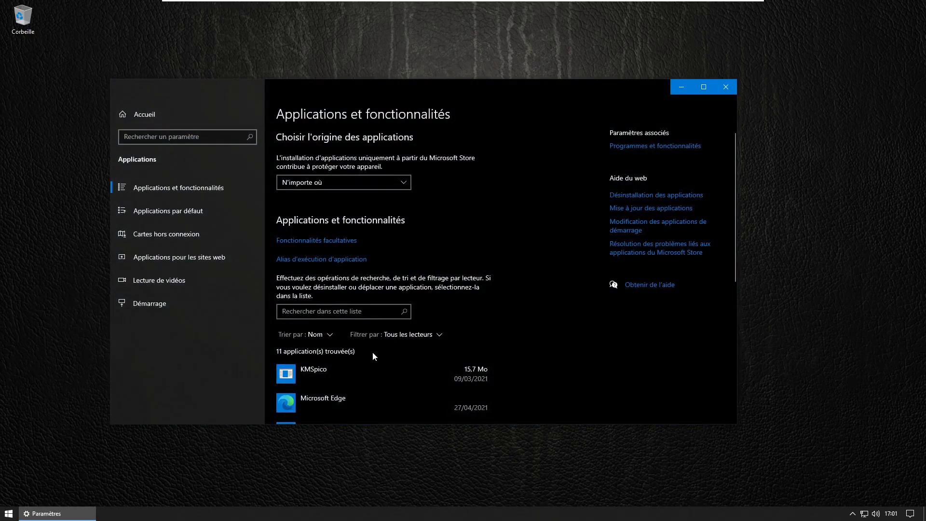
pyautogui.scroll(-1, 343, 309)
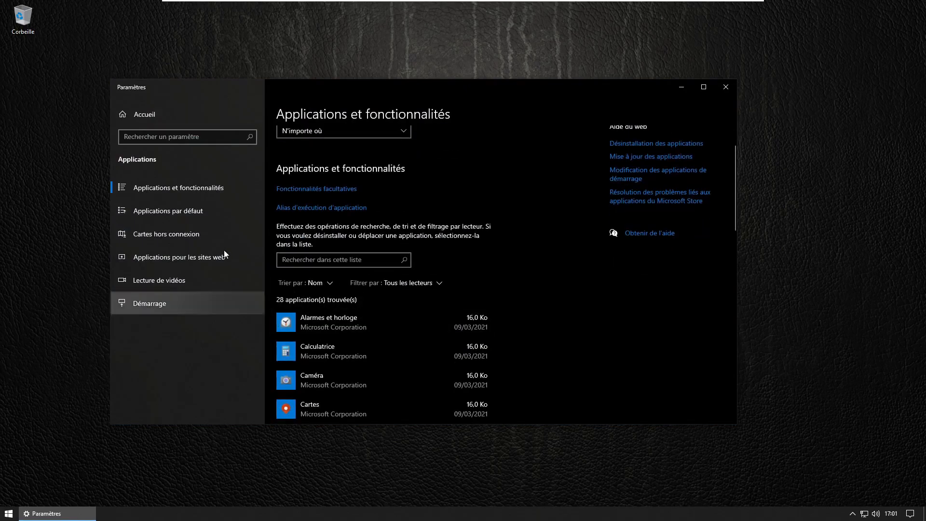
pyautogui.scroll(1, 509, 247)
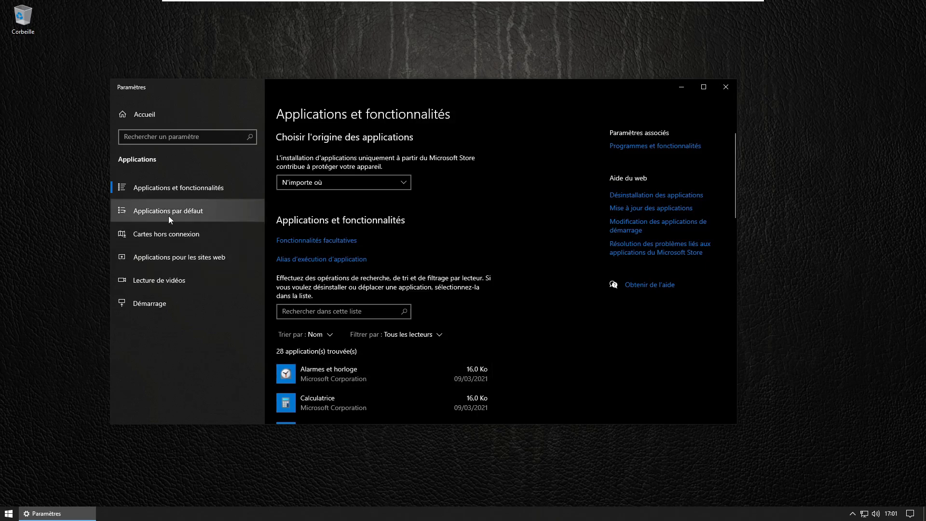
pyautogui.click(169, 304)
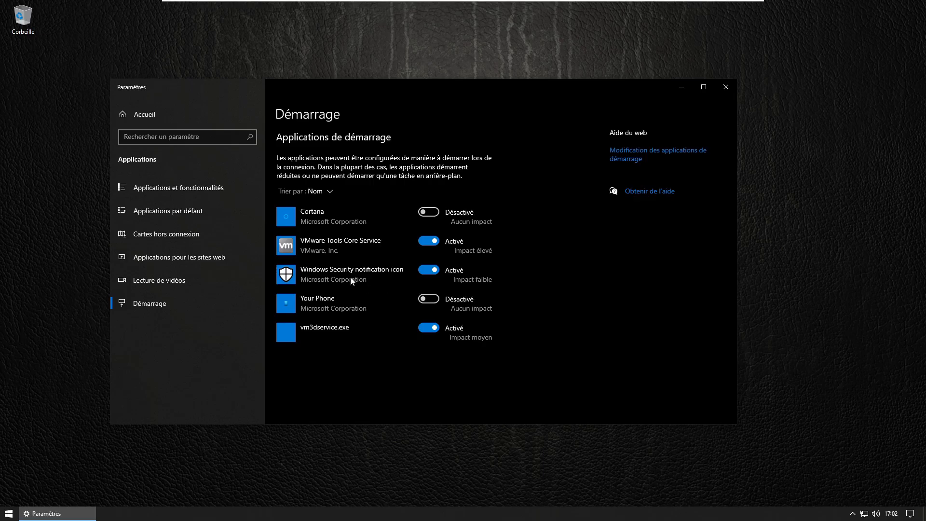
pyautogui.click(434, 326)
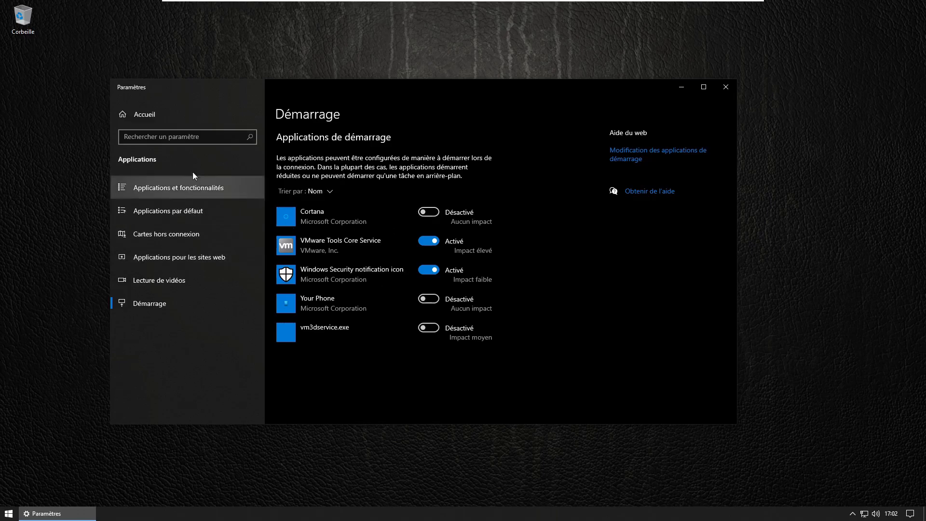
pyautogui.click(731, 92)
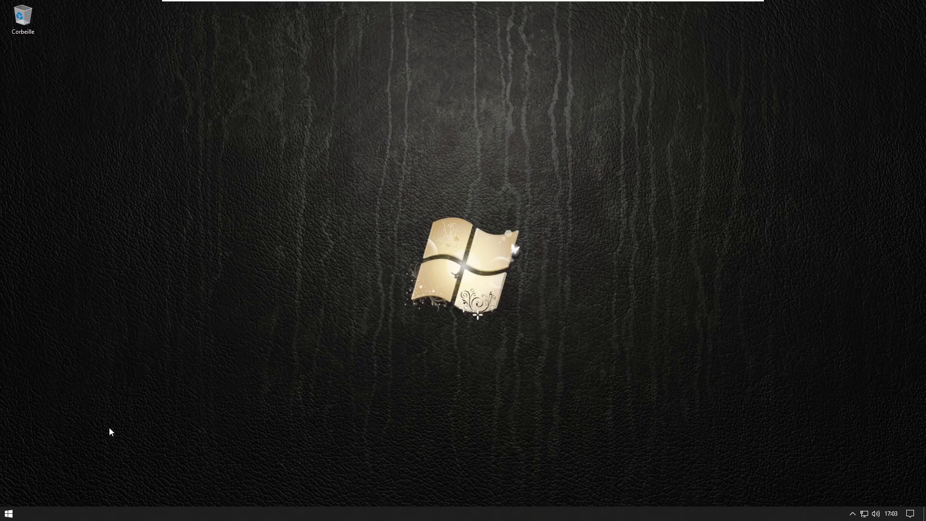
pyautogui.click(10, 514)
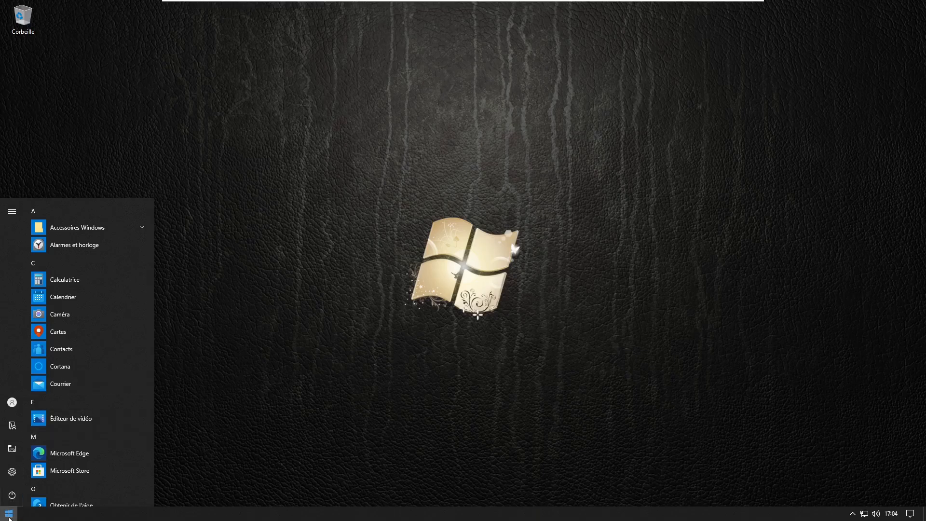
pyautogui.click(10, 515)
pyautogui.click(10, 515)
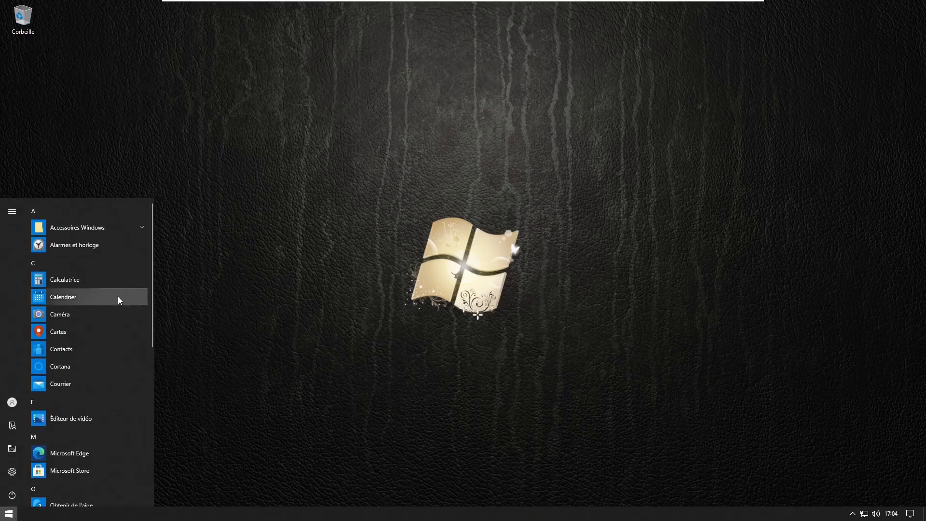
pyautogui.scroll(-5, 118, 299)
pyautogui.scroll(5, 116, 302)
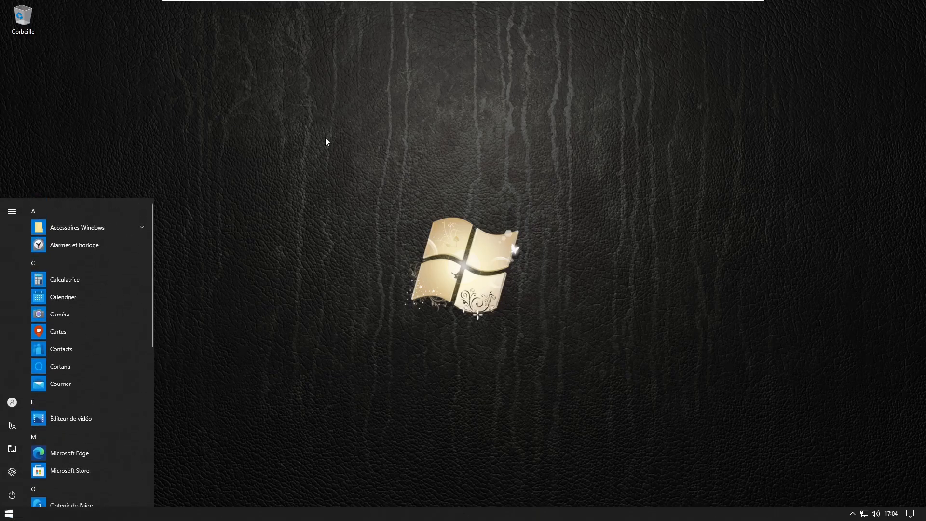
pyautogui.click(326, 141)
pyautogui.click(11, 515)
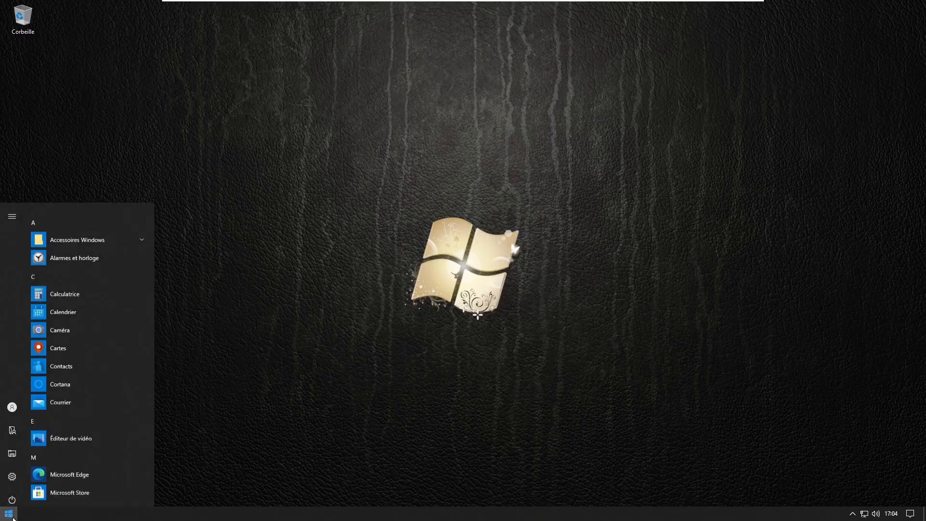
pyautogui.click(371, 276)
# - Create a text document on the desktop, try naming it ddd, and delete the file
pyautogui.rightClick(72, 144)
pyautogui.moveTo(142, 217)
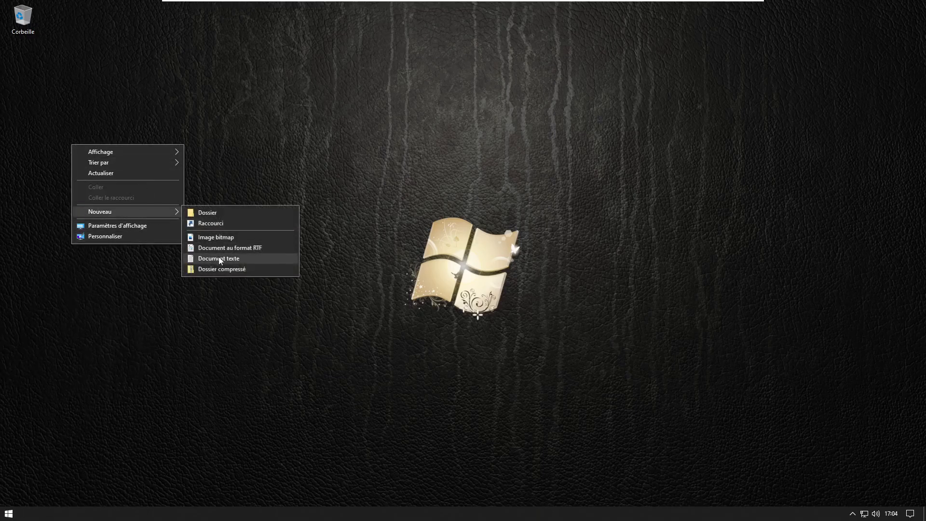
pyautogui.click(219, 260)
pyautogui.write('ddd')
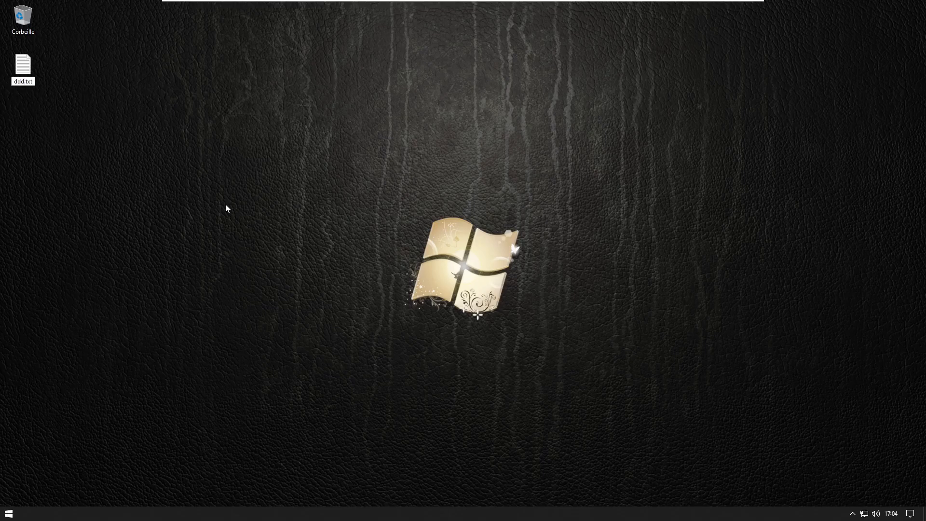
pyautogui.press('Escape')
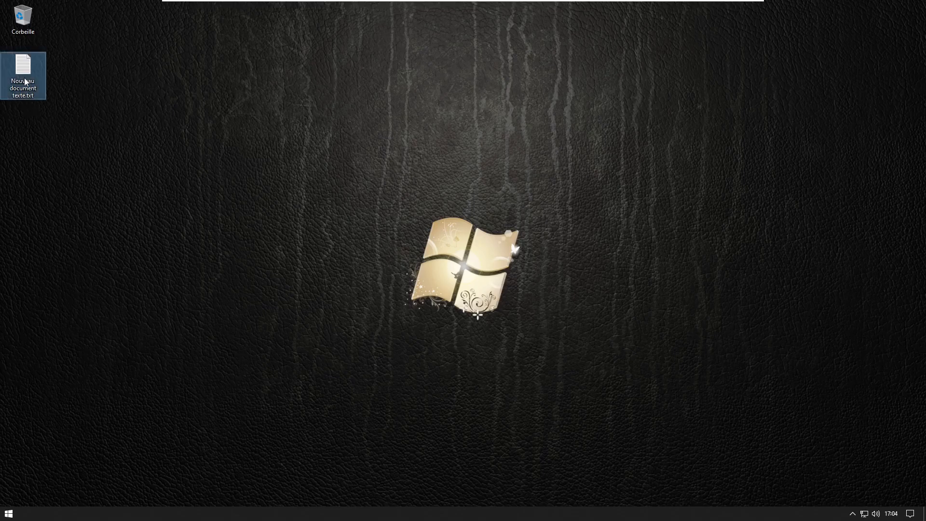
pyautogui.press('Delete')
pyautogui.click(9, 513)
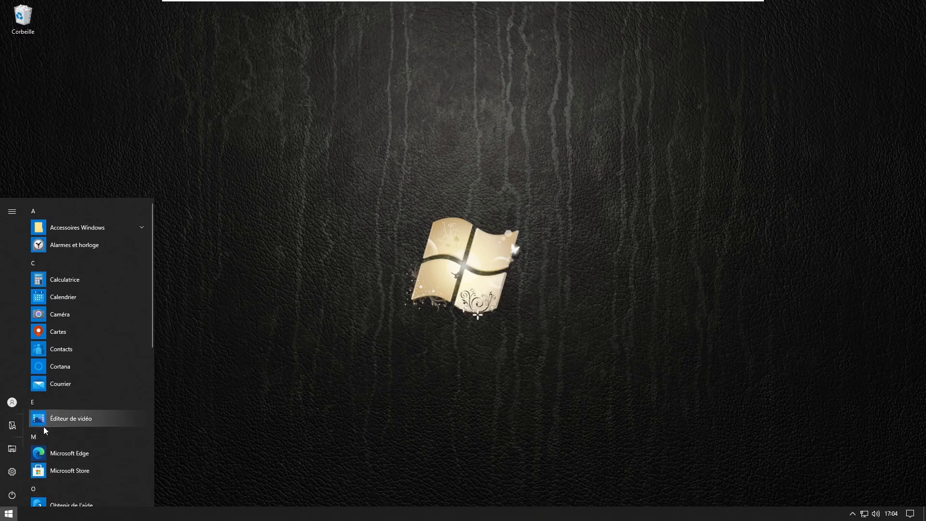
pyautogui.scroll(-3, 100, 495)
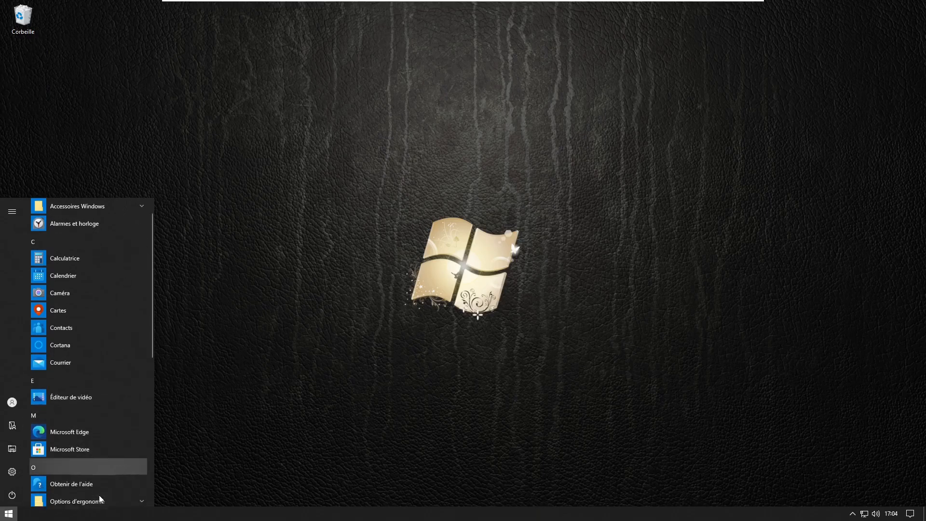
pyautogui.scroll(3, 98, 494)
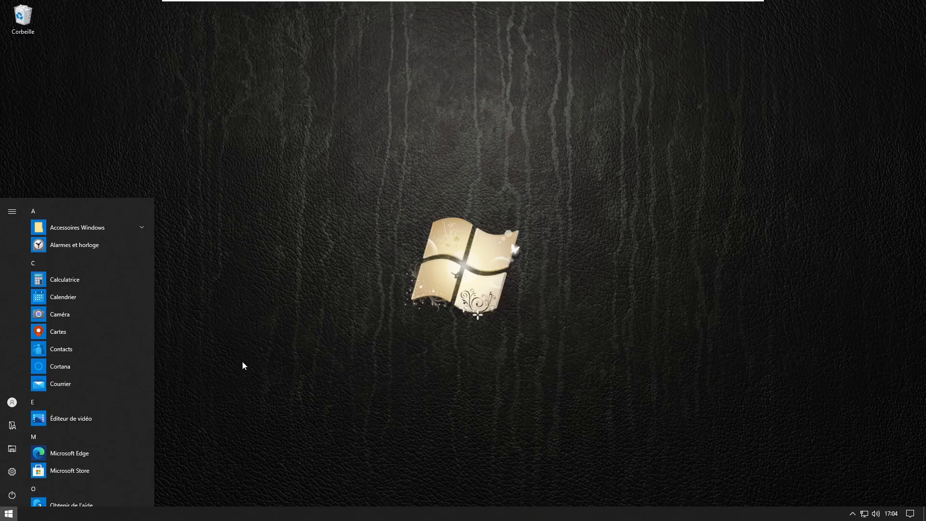
# - Try to launch "nettoyage" from the Run dialog, and close the dialog
pyautogui.press('super+r')
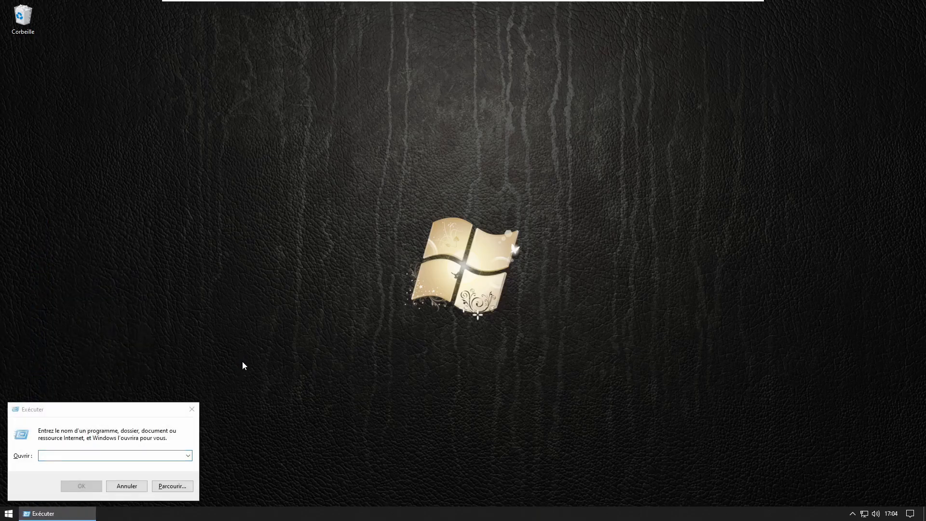
pyautogui.press('super+e')
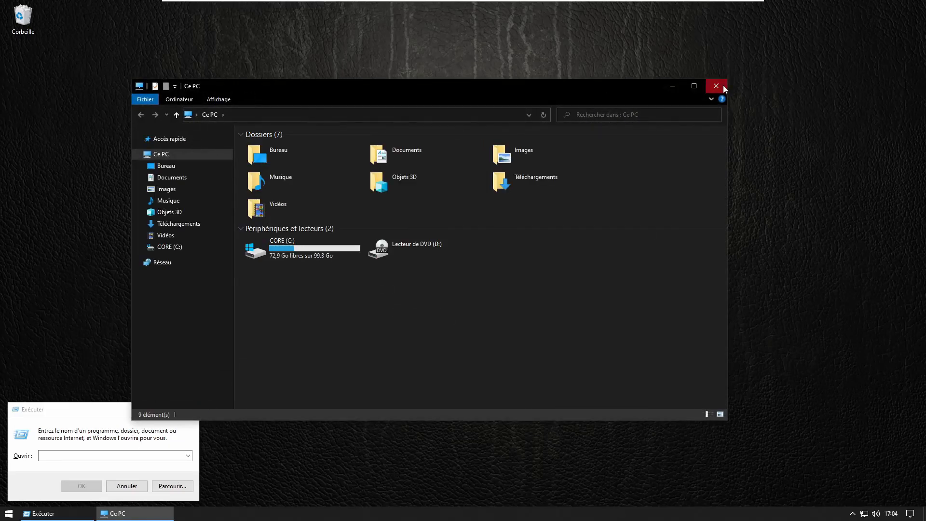
pyautogui.click(722, 85)
pyautogui.write('nettoyage')
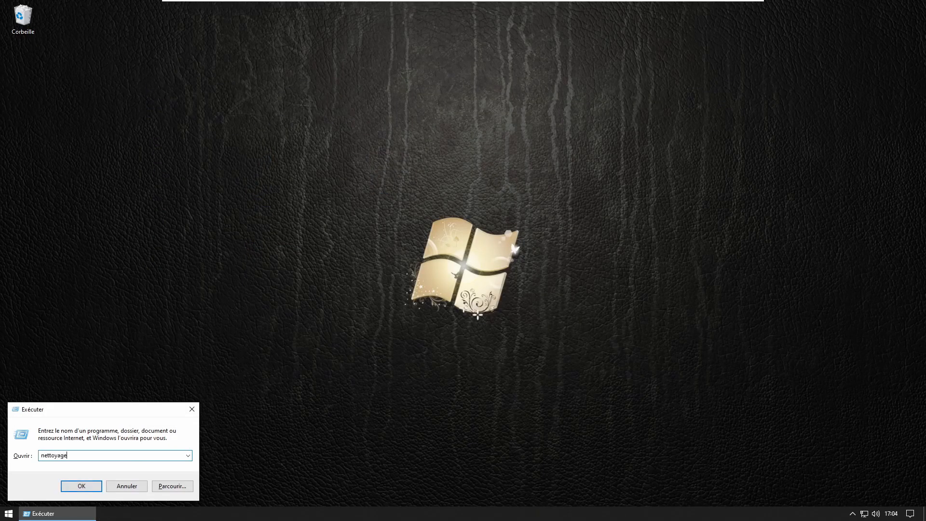
pyautogui.press('Return')
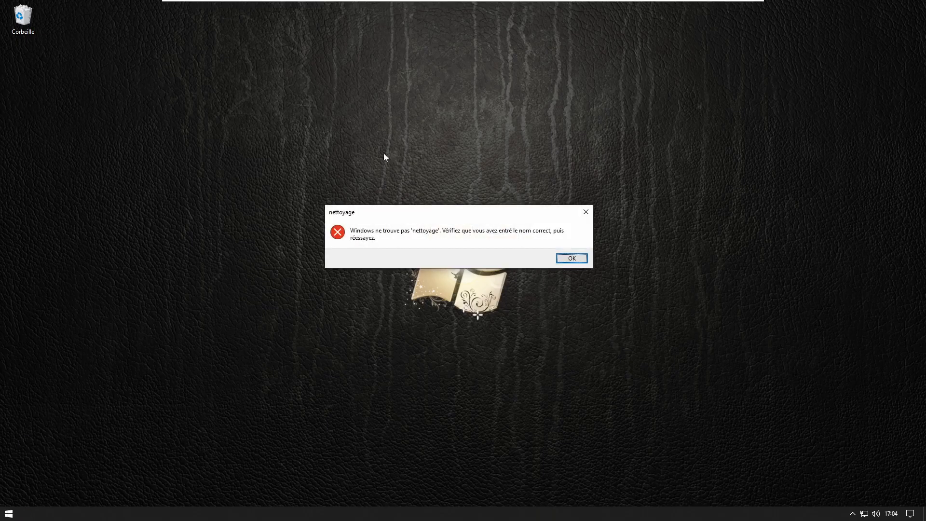
pyautogui.click(569, 259)
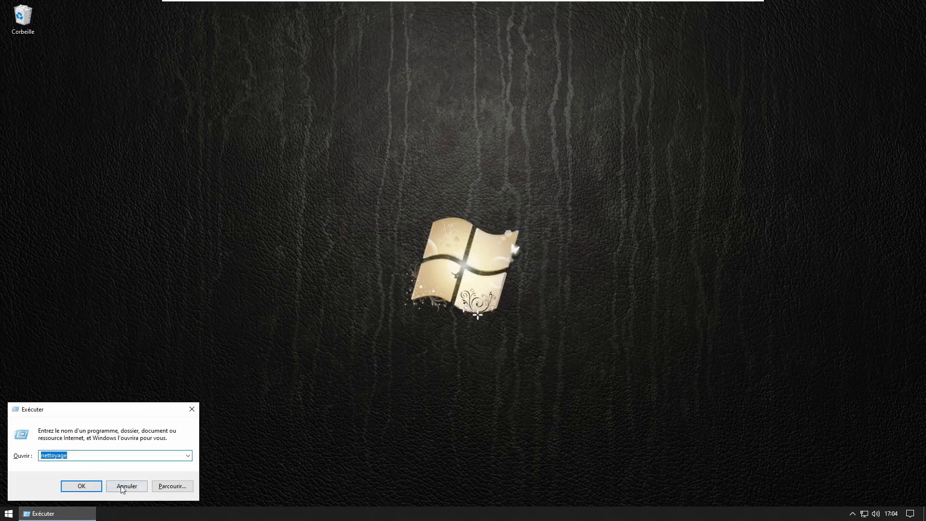
pyautogui.click(125, 486)
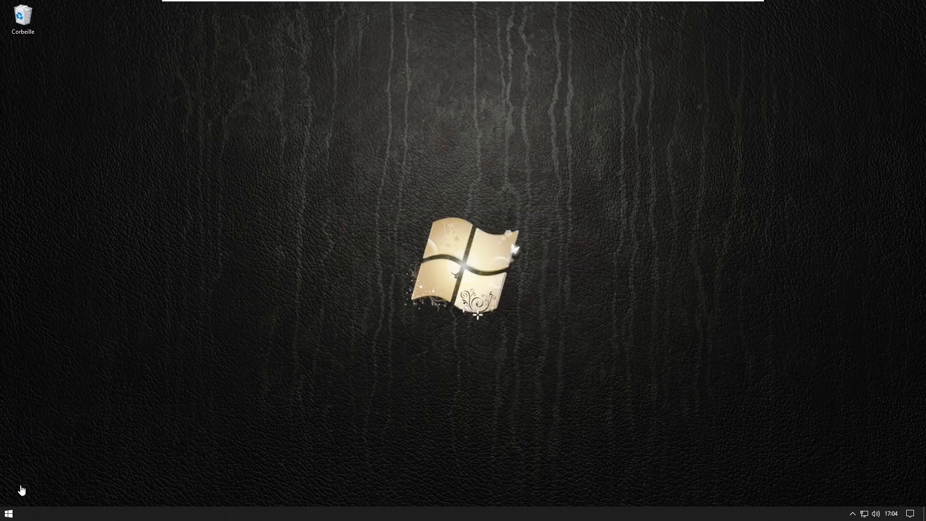
pyautogui.press('super+r')
pyautogui.click(132, 484)
# - Show the search icon on the taskbar
pyautogui.click(8, 514)
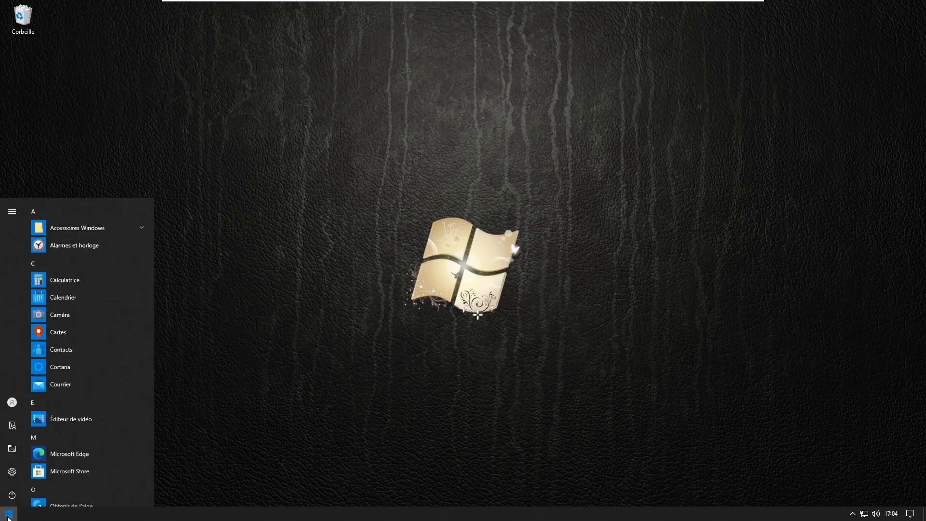
pyautogui.click(178, 517)
pyautogui.rightClick(179, 516)
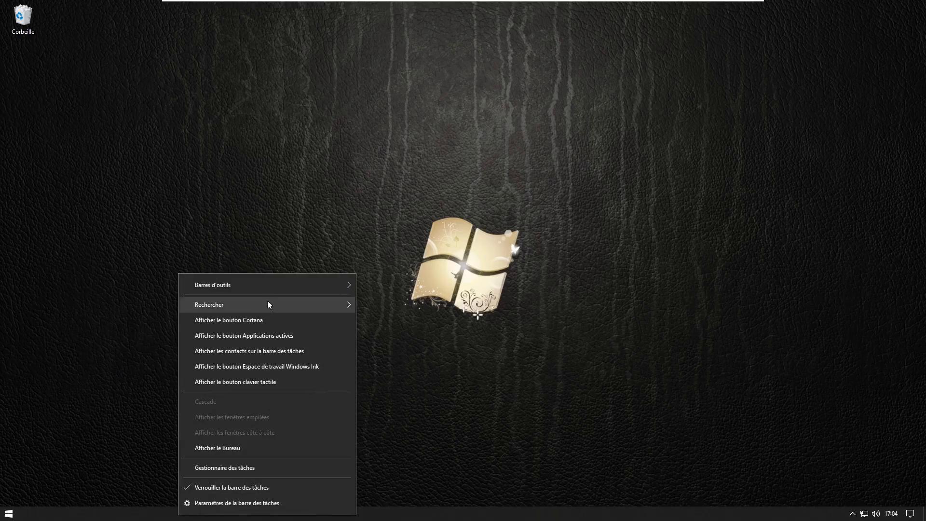
pyautogui.moveTo(267, 300)
pyautogui.click(399, 313)
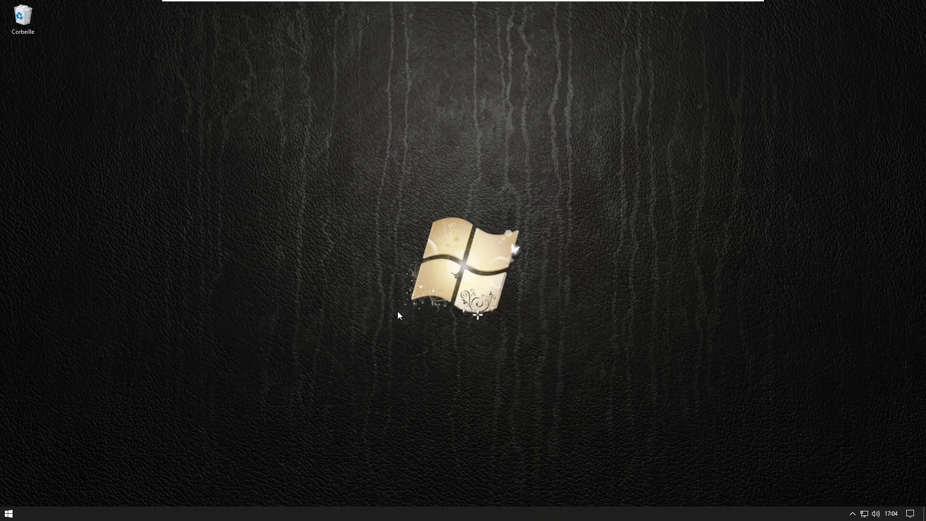
pyautogui.rightClick(44, 515)
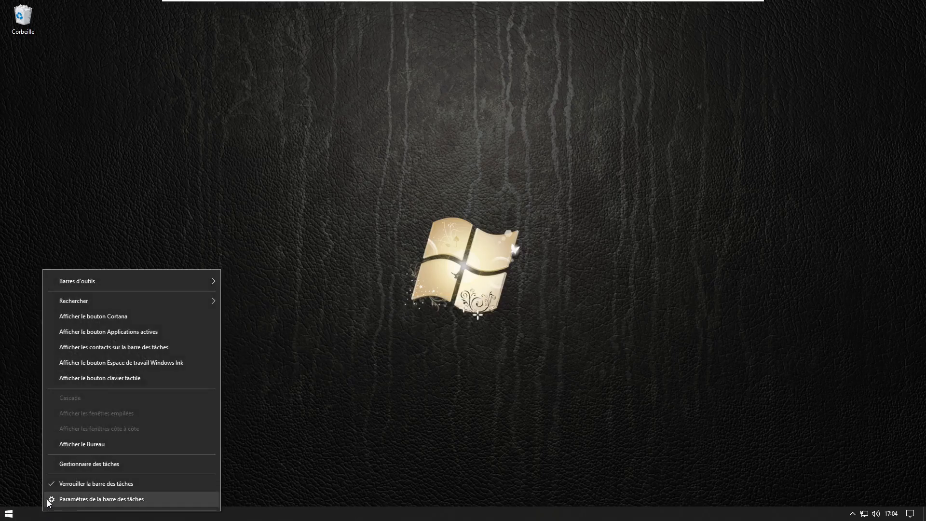
pyautogui.moveTo(149, 301)
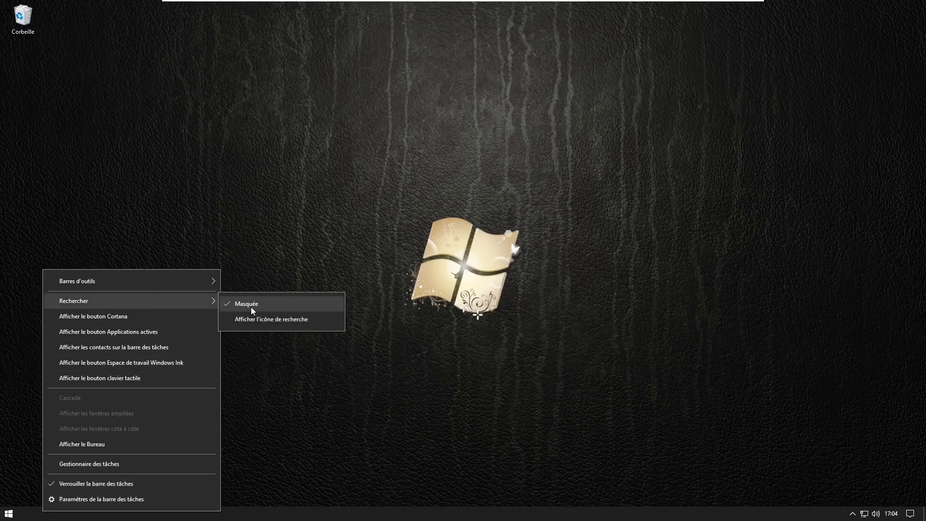
pyautogui.click(264, 319)
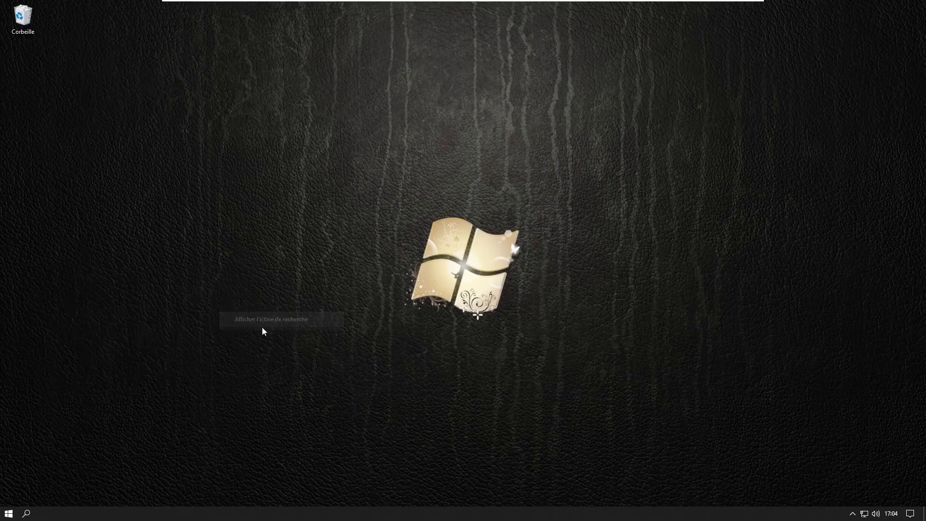
# - Try to start a search in the Windows search panel, and close the panel
pyautogui.click(25, 514)
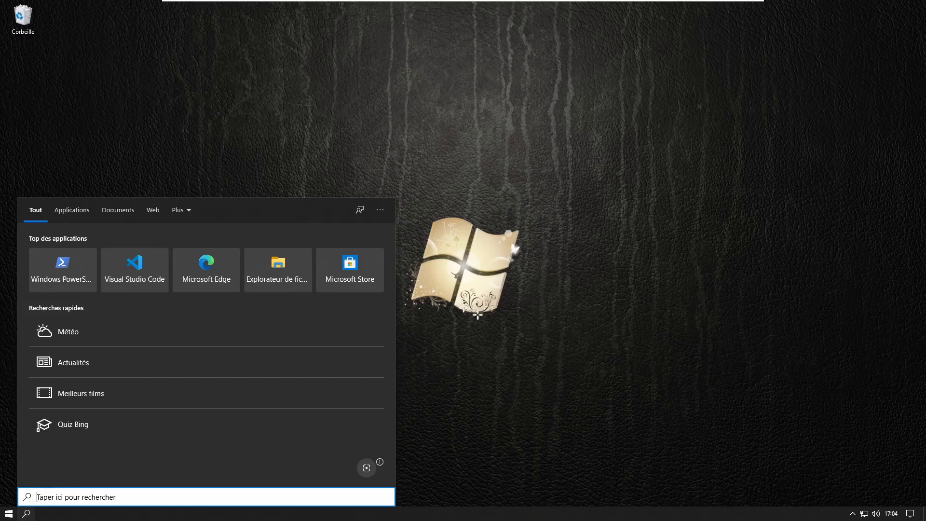
pyautogui.click(81, 489)
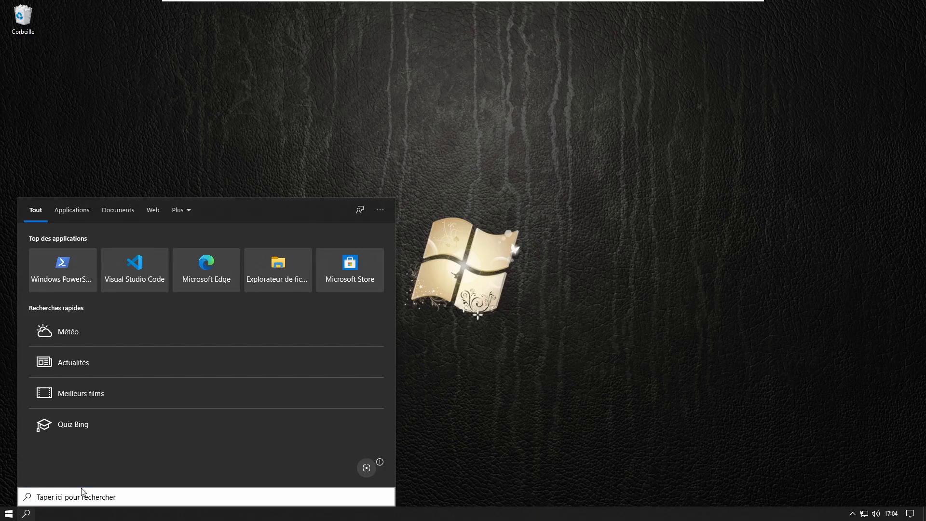
pyautogui.click(440, 305)
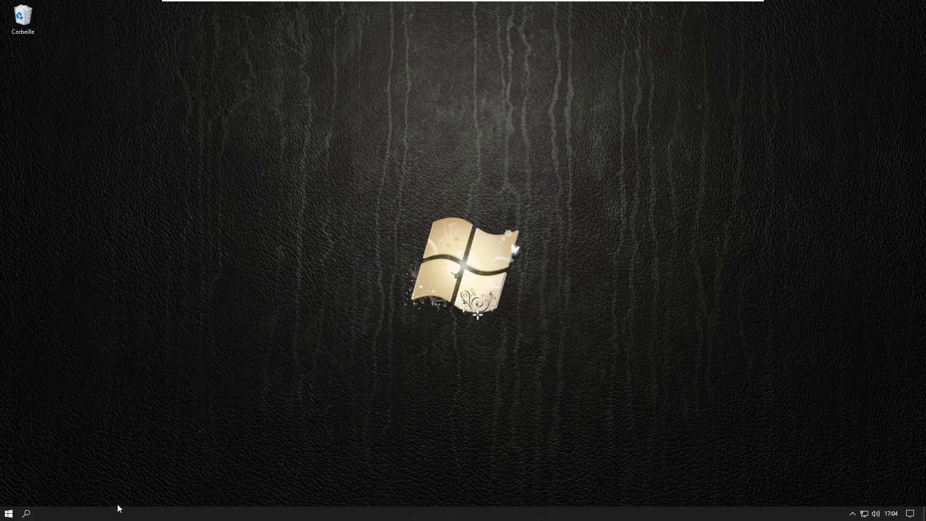
pyautogui.click(9, 514)
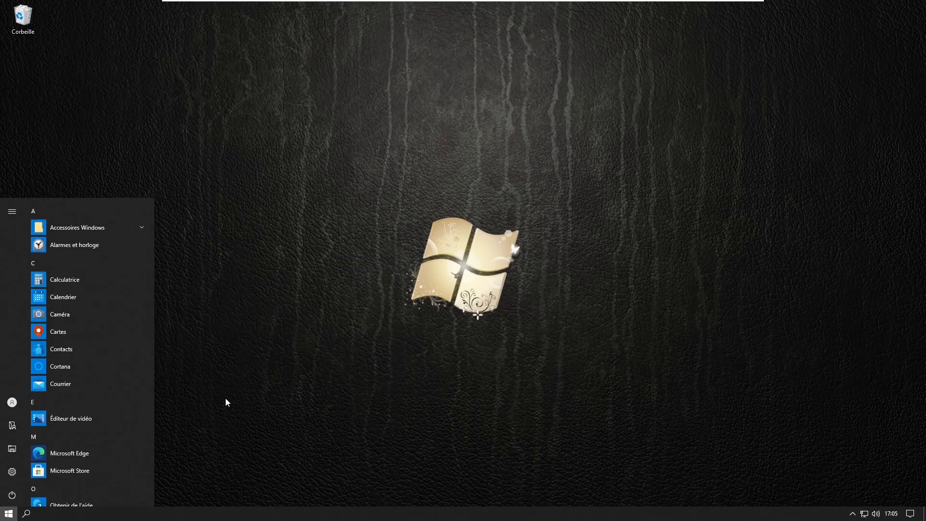
pyautogui.click(285, 355)
# - Open the Windows settings, view the Windows Update page, and return to the settings home page
pyautogui.rightClick(10, 513)
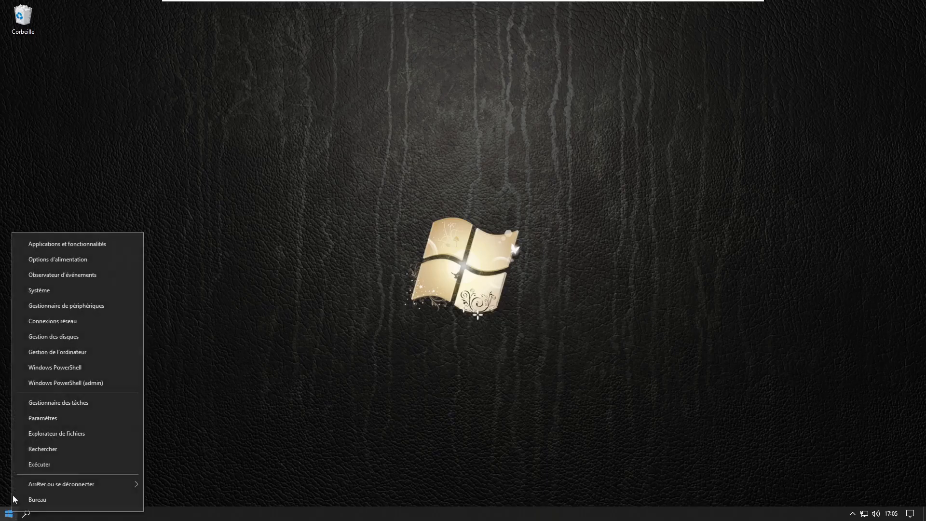
pyautogui.click(65, 419)
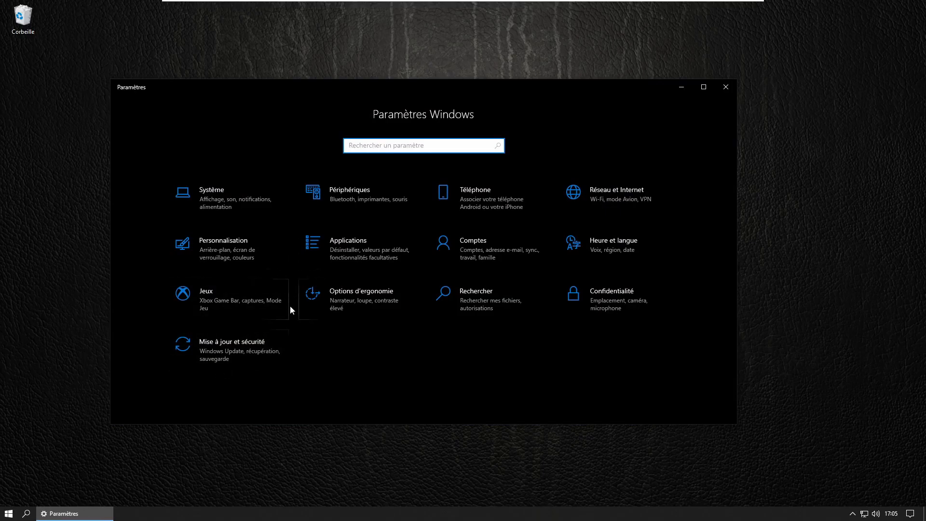
pyautogui.click(268, 353)
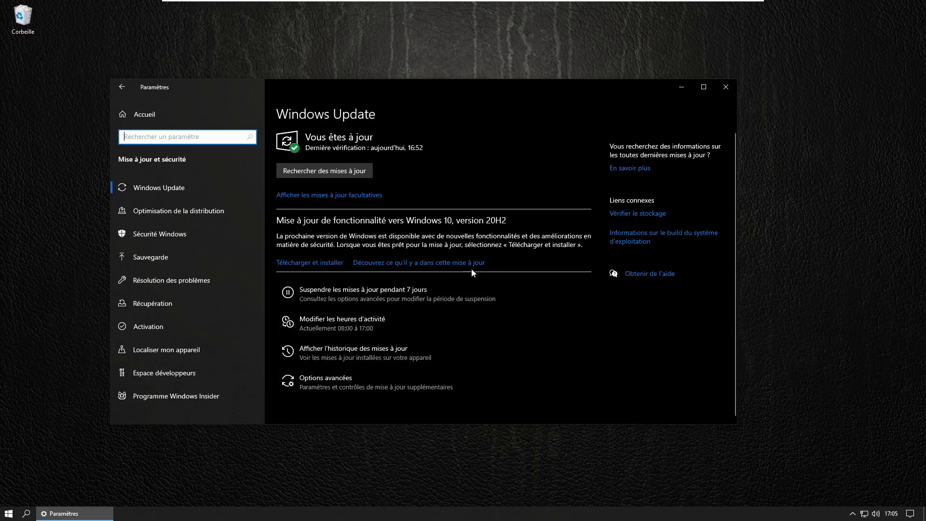
pyautogui.click(130, 111)
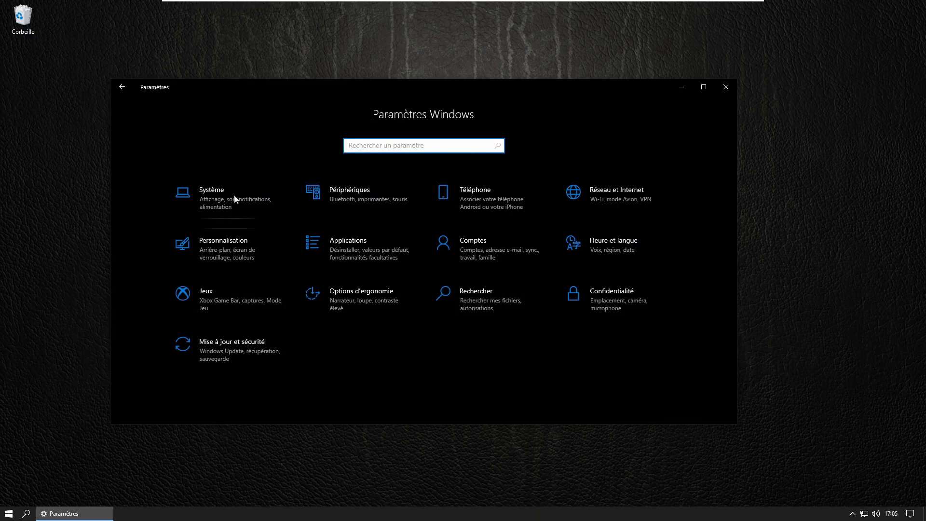
# - Examine the typing options in the device settings, including spelling, hardware keyboard and multilingual text suggestions
pyautogui.click(348, 195)
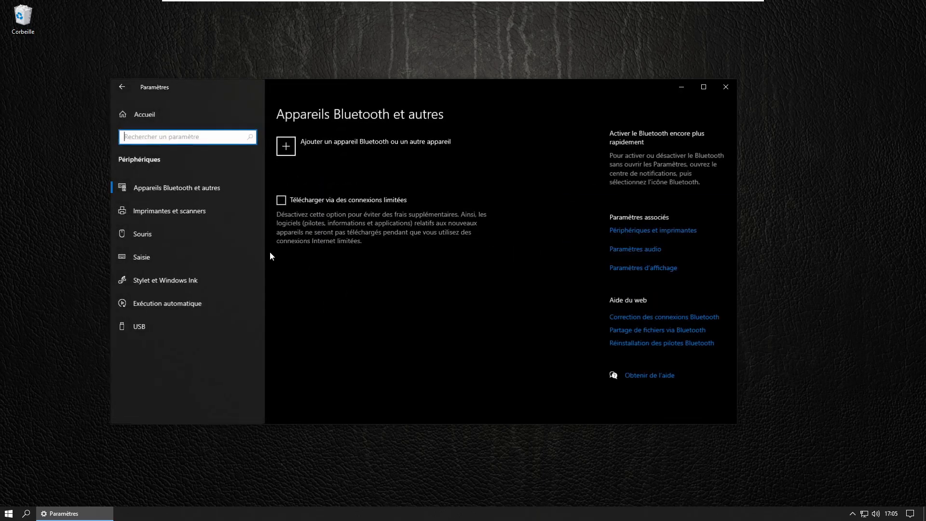
pyautogui.click(214, 264)
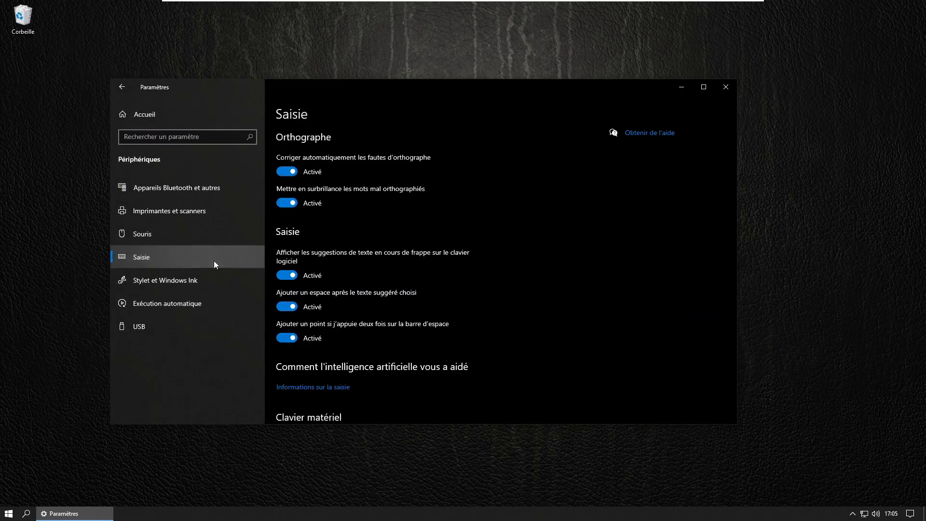
pyautogui.scroll(-4, 331, 227)
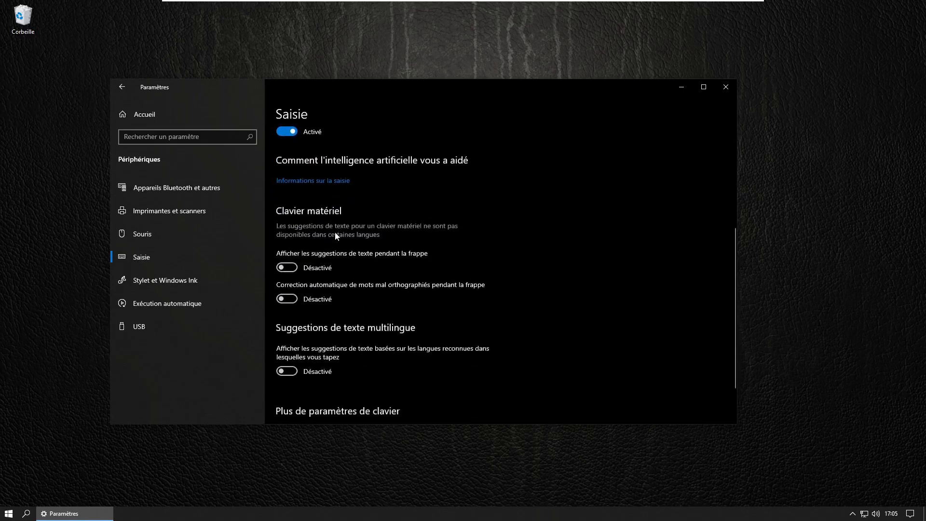
pyautogui.scroll(-1, 335, 233)
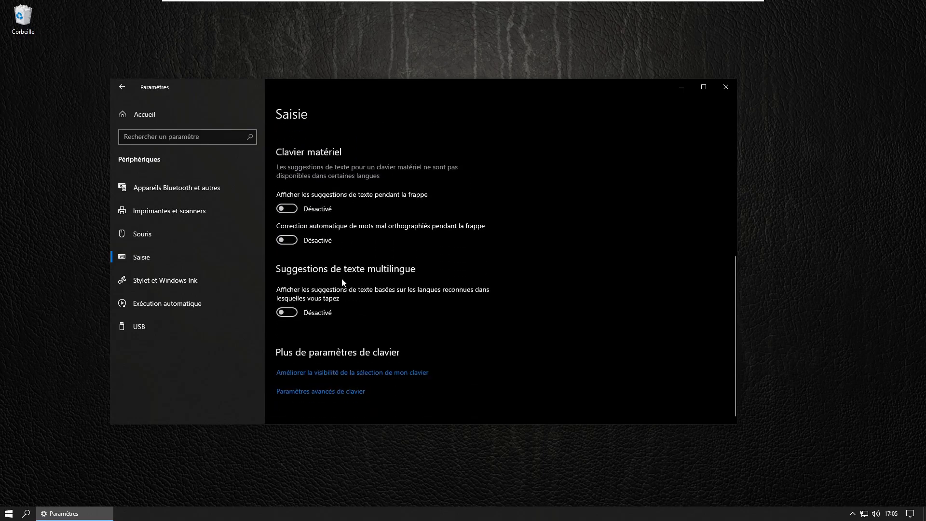
pyautogui.scroll(4, 344, 282)
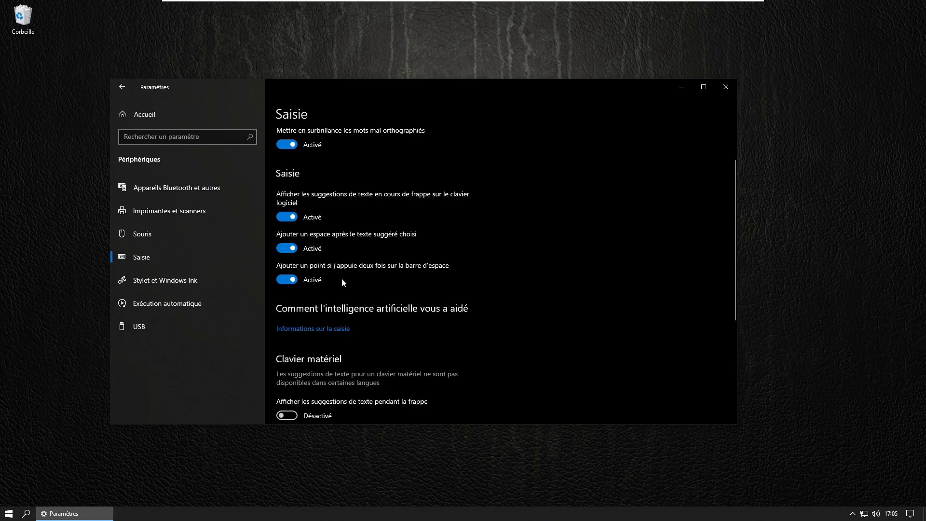
# - Close the settings window and look through the Start menu's Accessoires Windows and Système Windows folders for the disk cleanup tool
pyautogui.rightClick(42, 124)
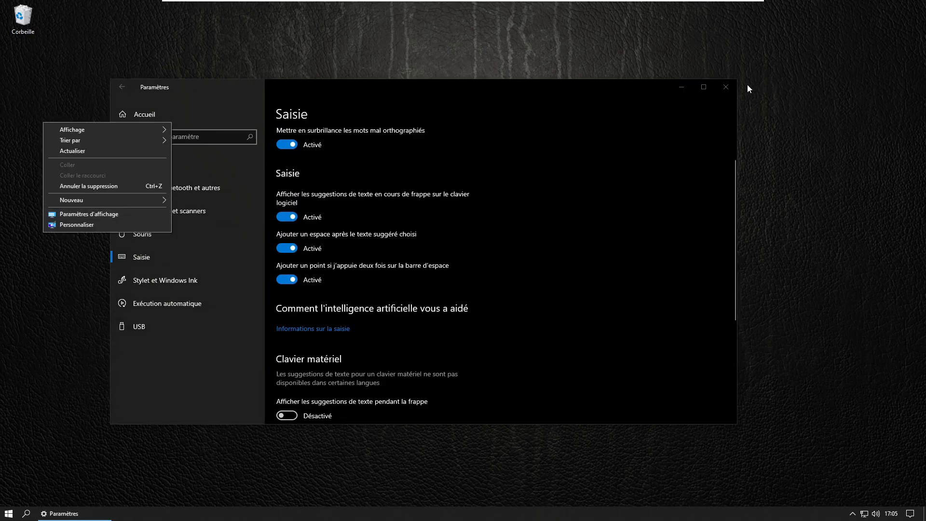
pyautogui.click(726, 86)
pyautogui.click(9, 513)
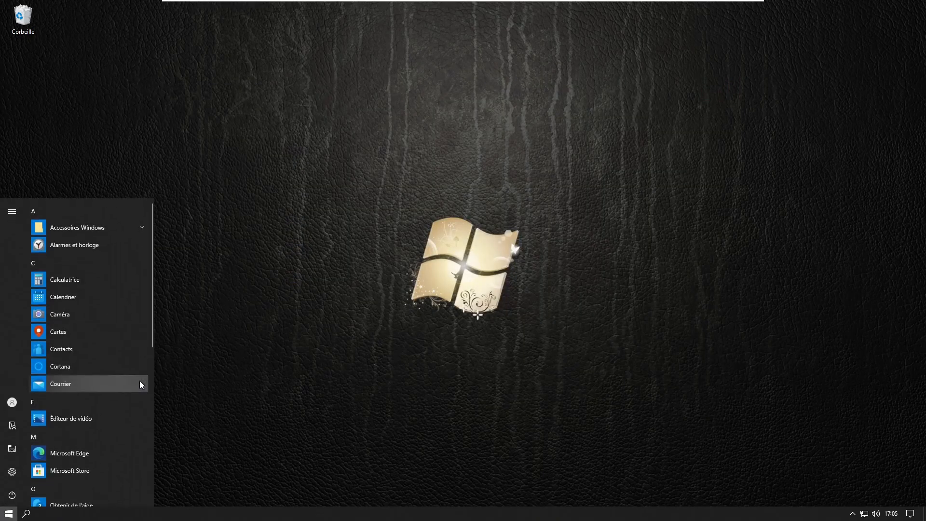
pyautogui.scroll(-4, 103, 365)
pyautogui.scroll(4, 102, 366)
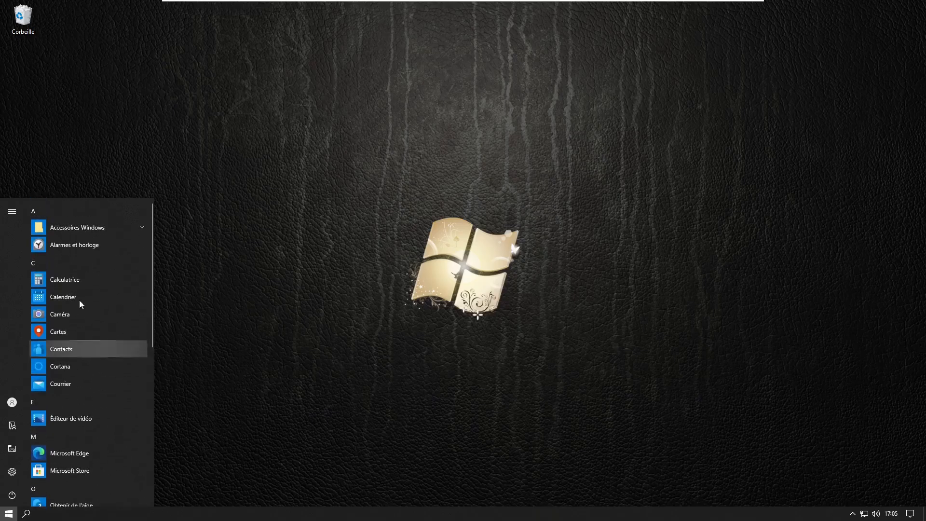
pyautogui.click(115, 227)
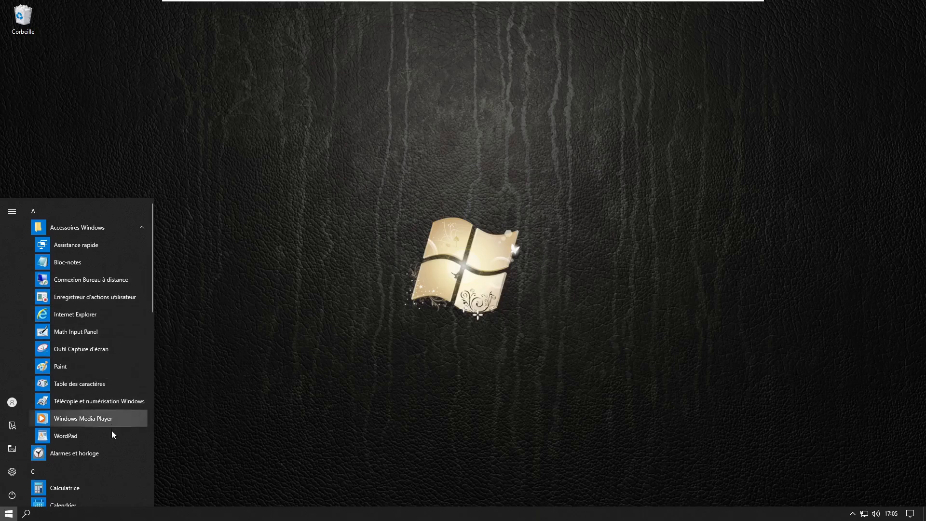
pyautogui.scroll(-4, 109, 323)
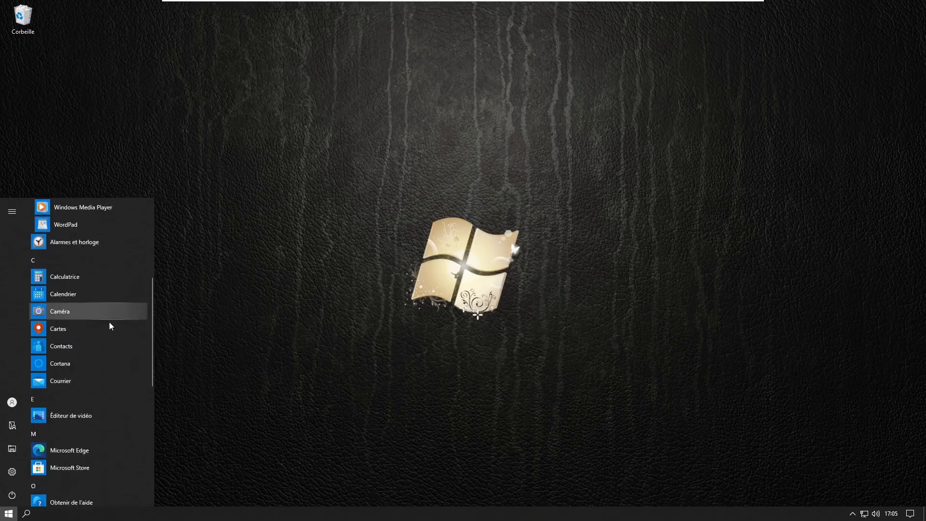
pyautogui.scroll(4, 109, 322)
pyautogui.scroll(-2, 108, 322)
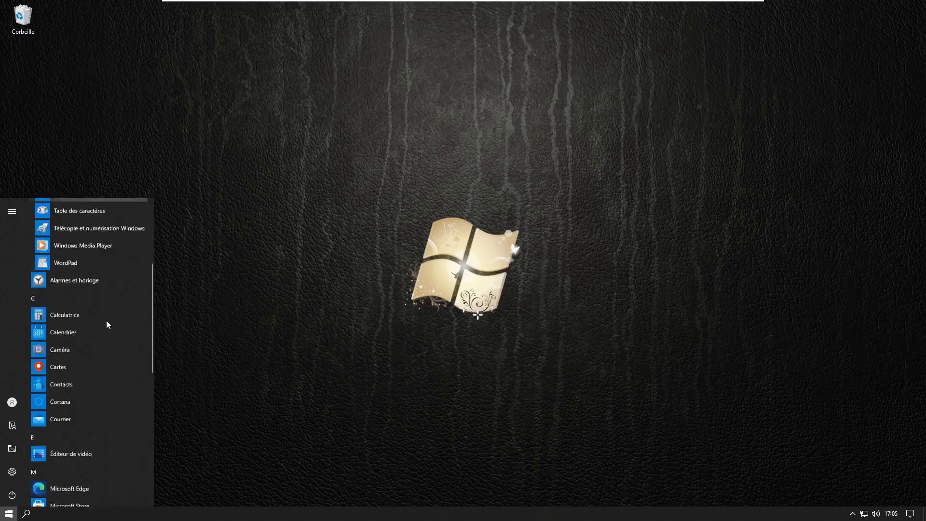
pyautogui.scroll(-8, 107, 321)
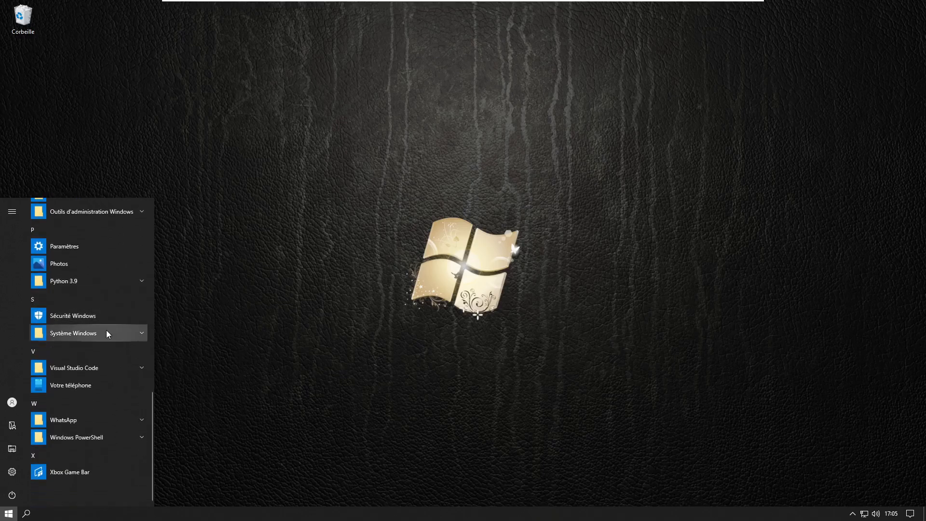
pyautogui.click(107, 332)
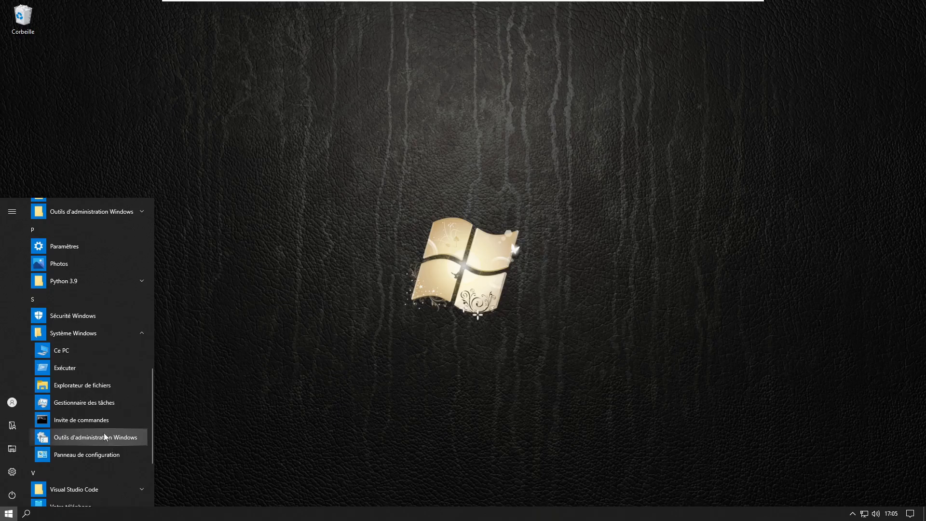
pyautogui.scroll(-2, 97, 326)
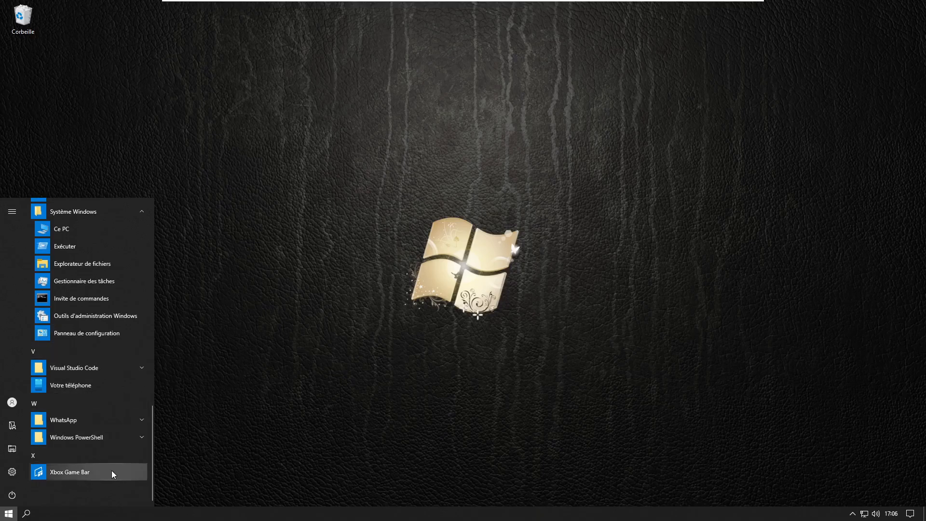
pyautogui.click(213, 335)
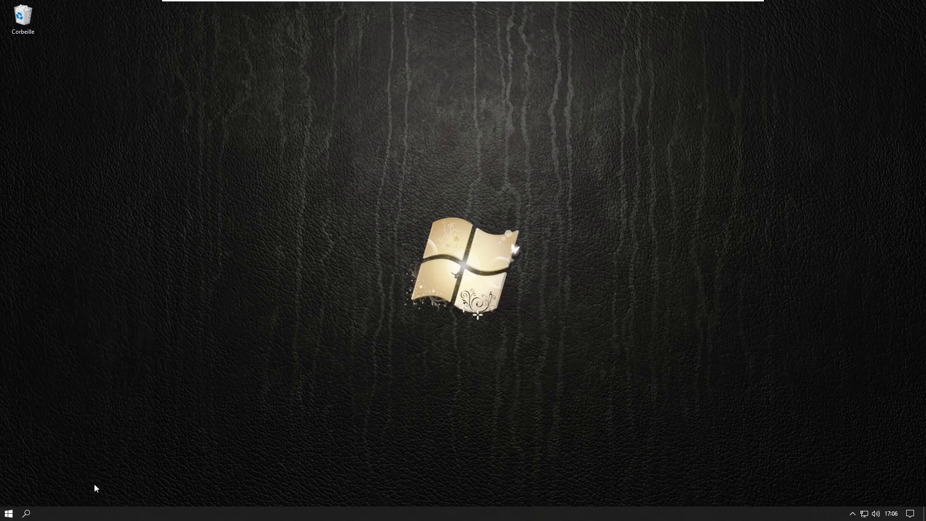
pyautogui.click(19, 516)
pyautogui.click(8, 514)
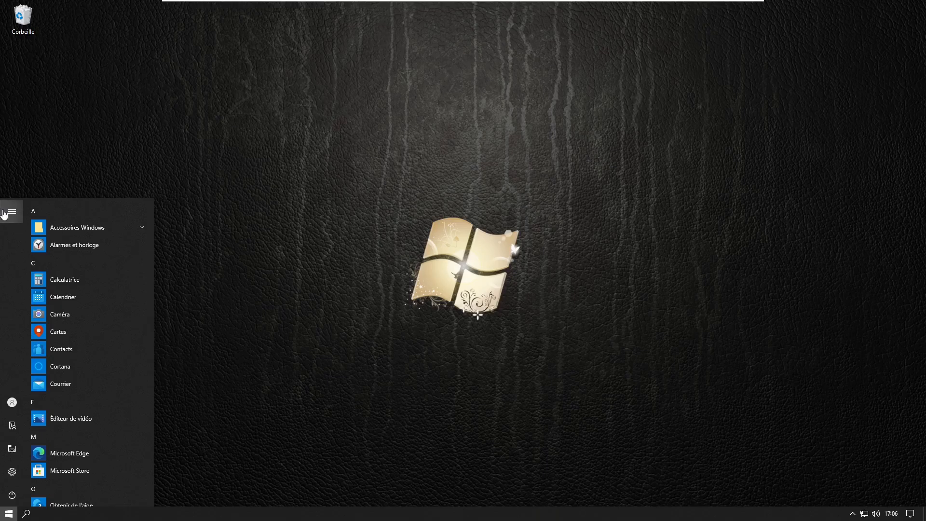
pyautogui.moveTo(5, 213)
pyautogui.click(156, 288)
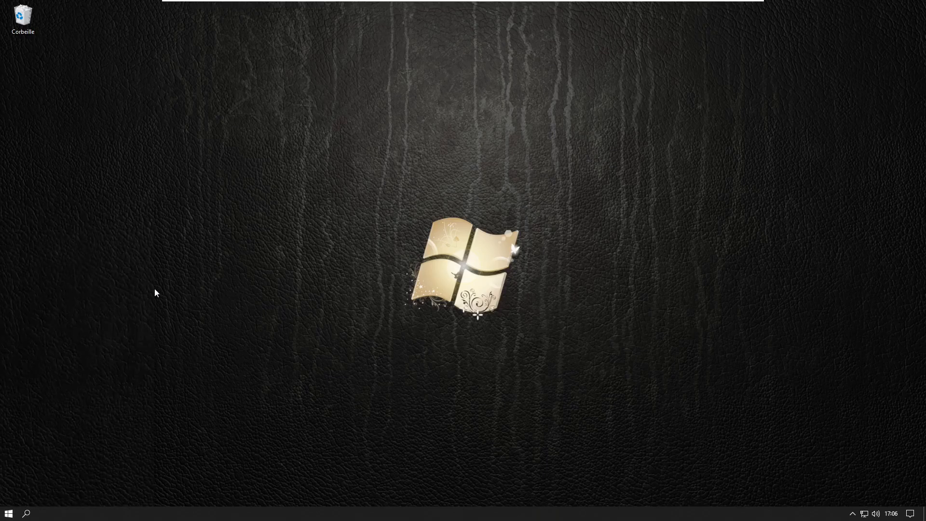
pyautogui.click(16, 514)
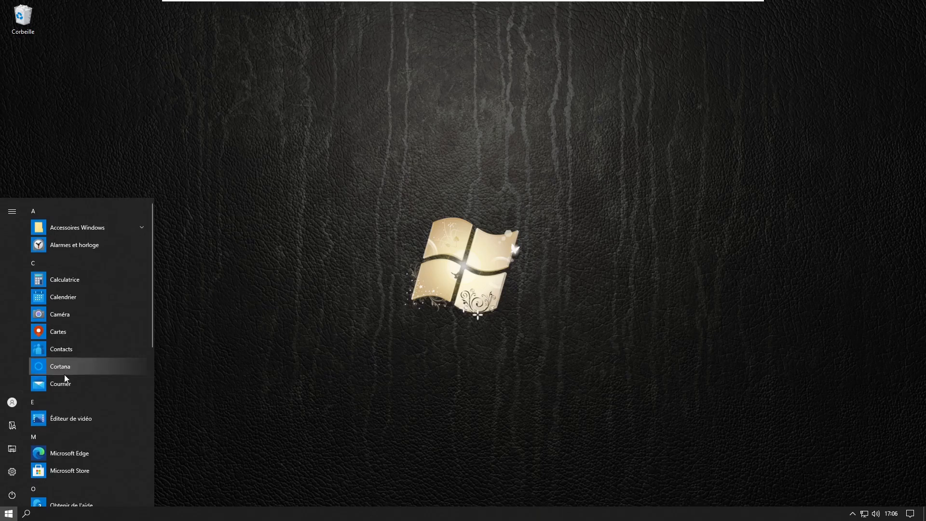
pyautogui.scroll(-3, 64, 375)
pyautogui.click(204, 348)
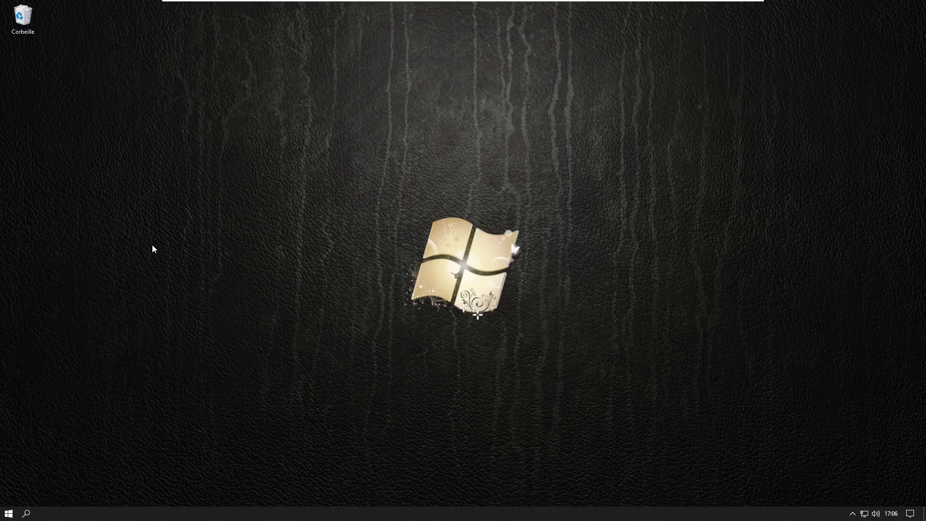
# - Start Disk Cleanup from the properties of drive CORE (C:), close the properties, and move the cleanup window to the middle of the screen
pyautogui.press('super+e')
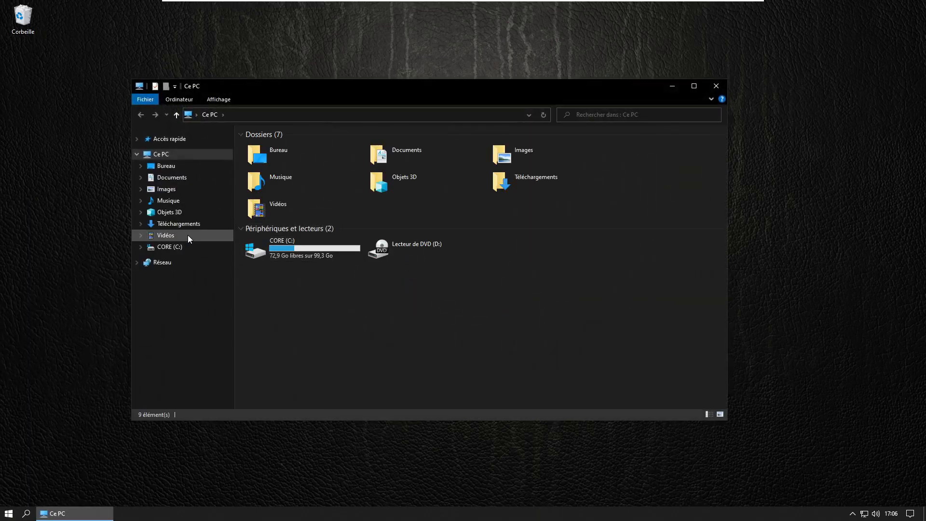
pyautogui.rightClick(290, 246)
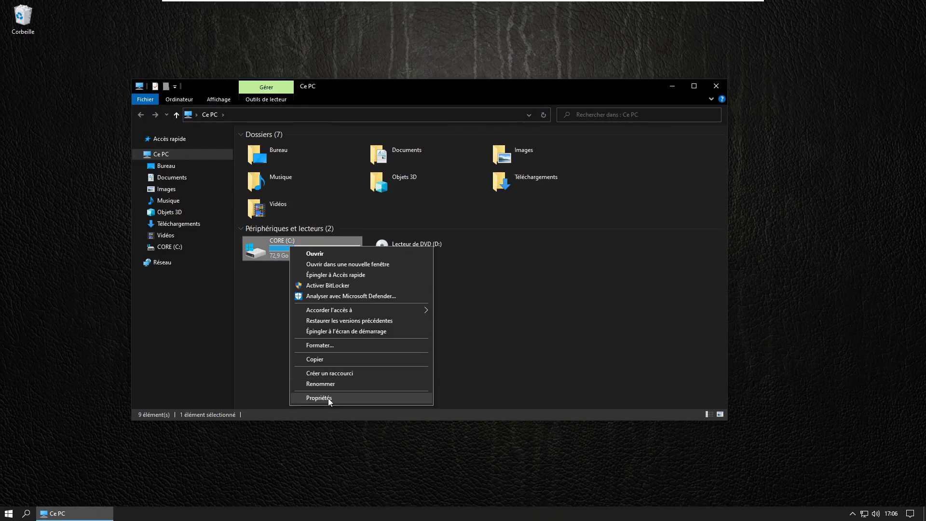
pyautogui.click(328, 398)
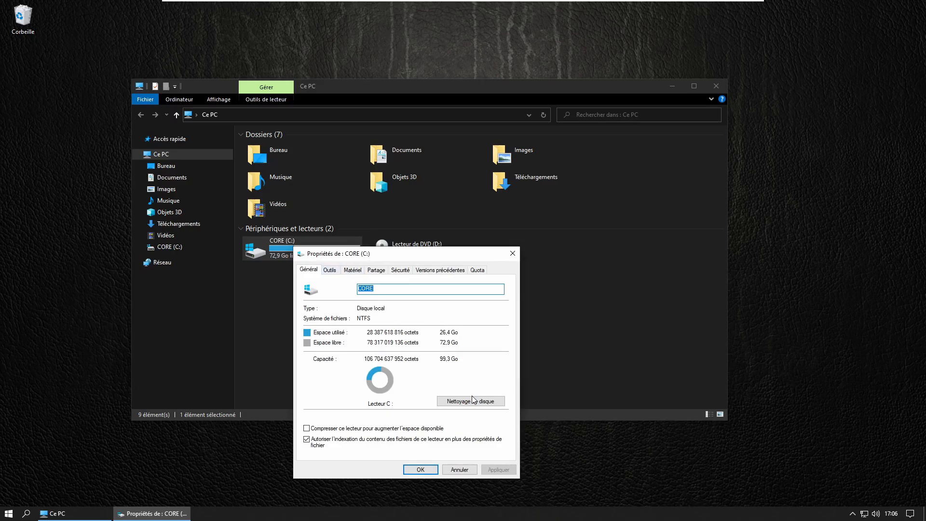
pyautogui.click(456, 401)
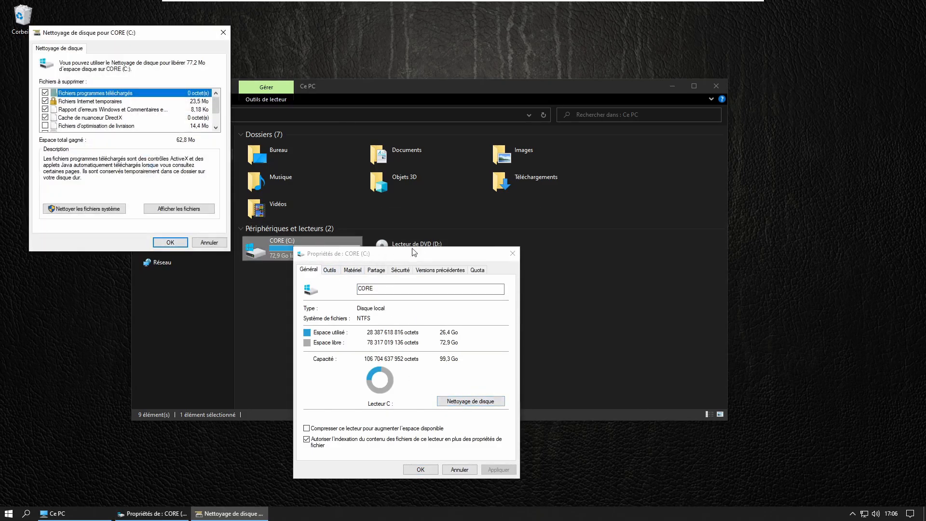
pyautogui.click(512, 253)
pyautogui.moveTo(122, 32); pyautogui.dragTo(409, 127)
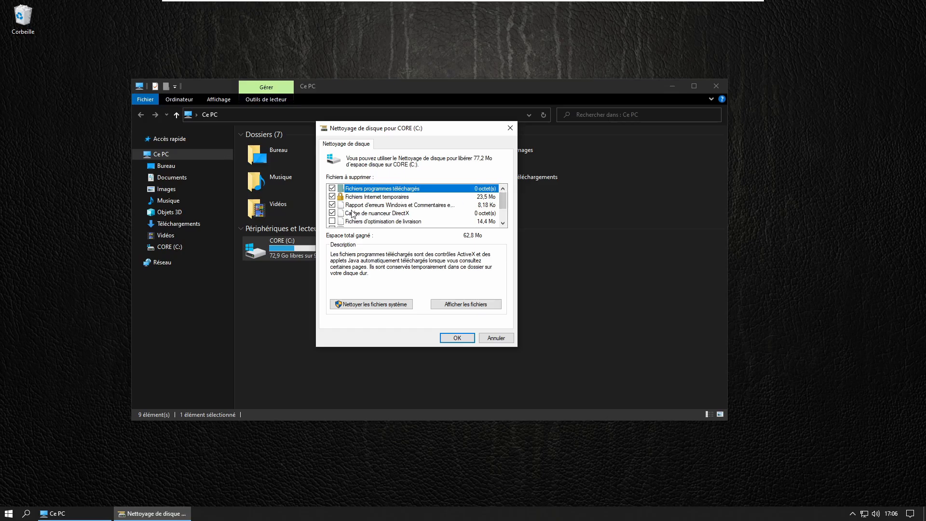
# - Open the Images folder in File Explorer and select 0pppxe.png to view its thumbnail
pyautogui.scroll(-1, 422, 203)
pyautogui.click(605, 293)
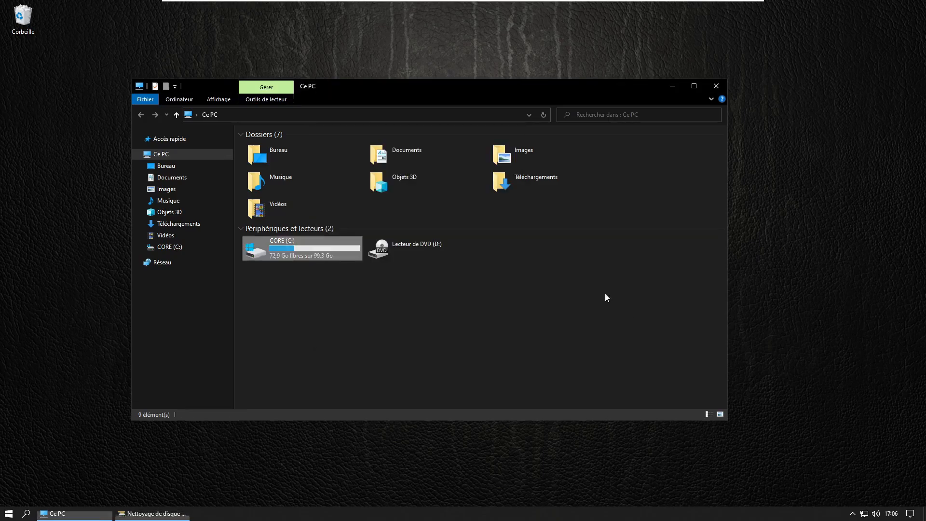
pyautogui.doubleClick(528, 154)
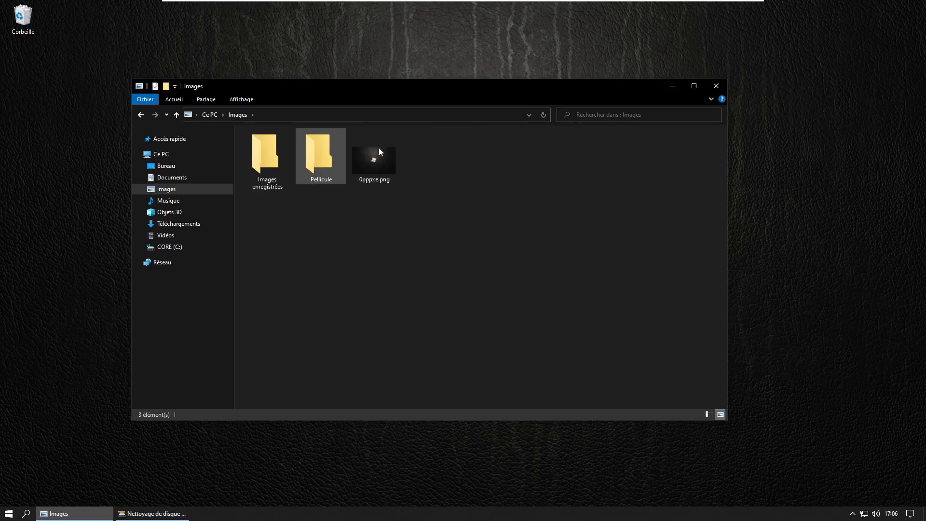
pyautogui.click(399, 173)
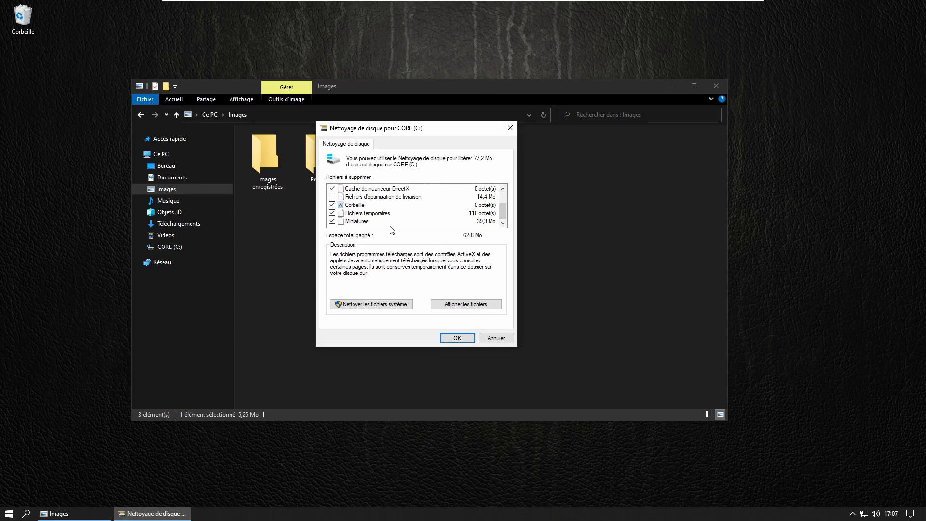
# - Examine the Miniatures description and the other file categories offered for deletion in the Disk Cleanup list
pyautogui.click(355, 222)
pyautogui.scroll(1, 399, 217)
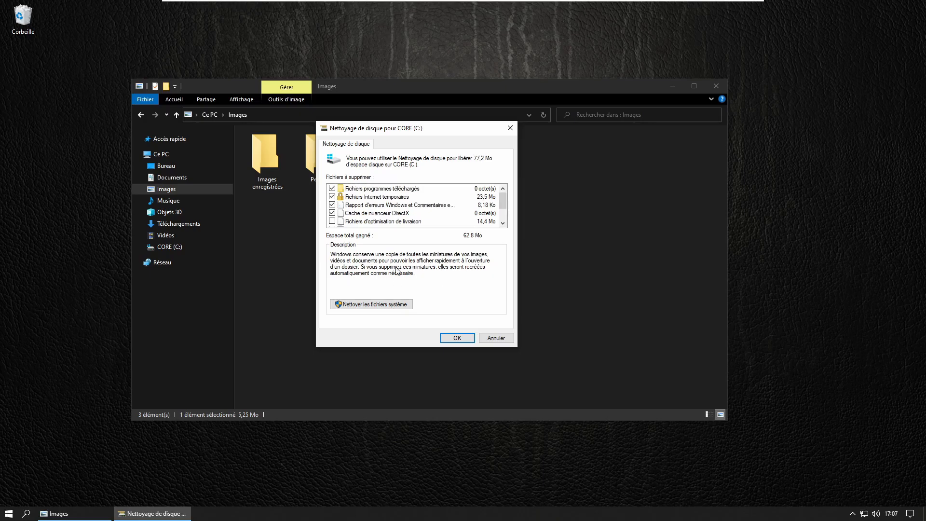
pyautogui.scroll(-1, 380, 203)
pyautogui.scroll(1, 376, 201)
pyautogui.scroll(-1, 357, 203)
pyautogui.scroll(1, 352, 216)
pyautogui.scroll(-1, 355, 216)
pyautogui.scroll(1, 355, 215)
pyautogui.scroll(-1, 364, 213)
pyautogui.scroll(1, 364, 213)
pyautogui.scroll(-1, 356, 195)
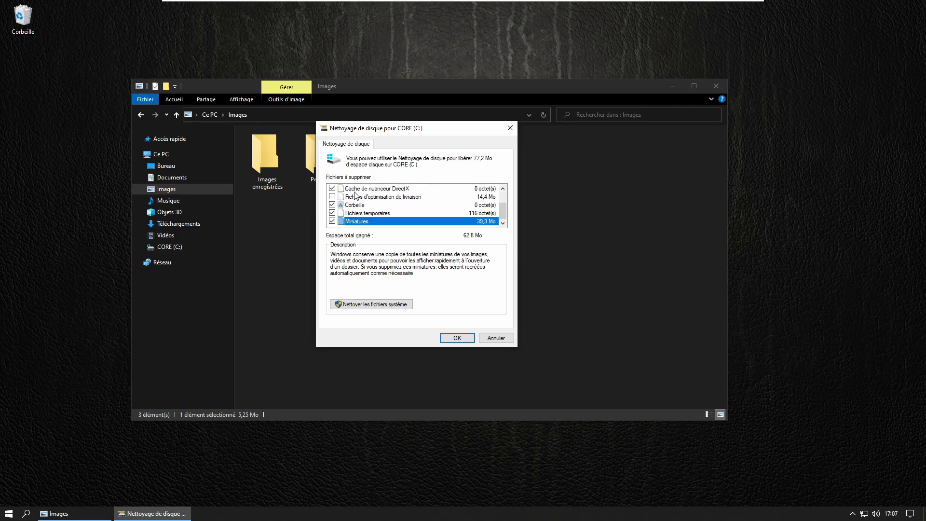
pyautogui.scroll(1, 365, 196)
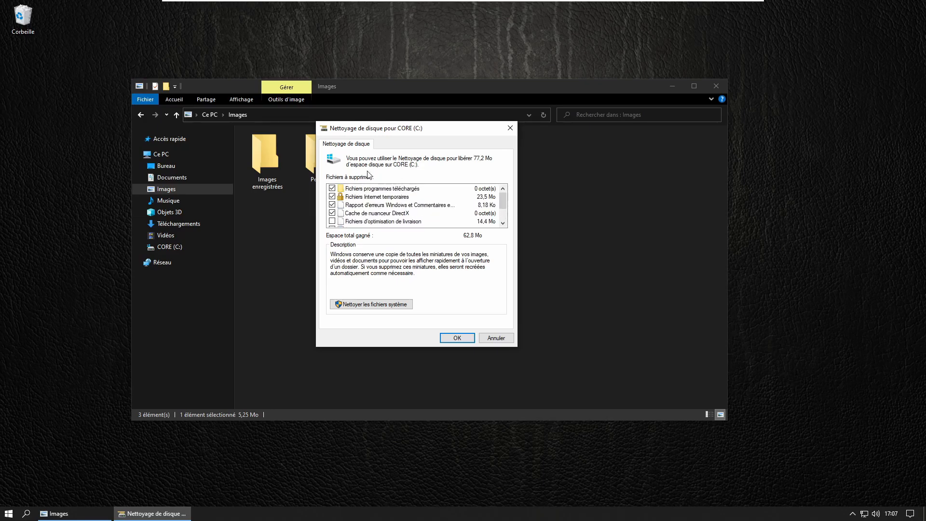
# - Run the cleanup of the checked categories, permanently deleting their files, and close the Images folder window
pyautogui.click(463, 338)
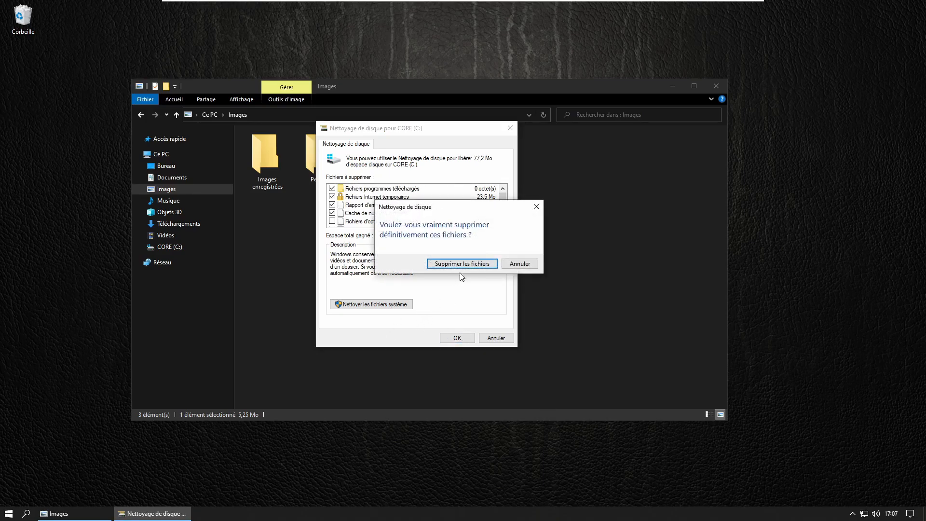
pyautogui.click(462, 263)
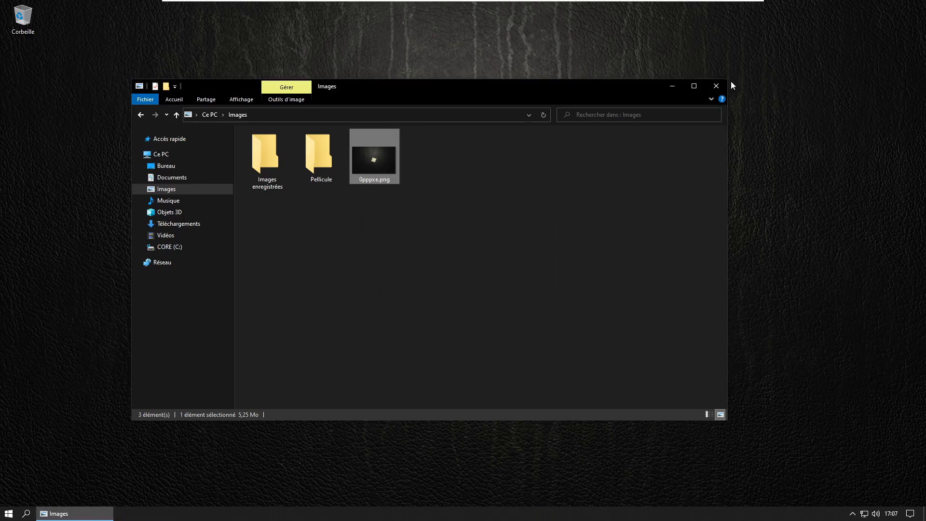
pyautogui.click(717, 86)
pyautogui.click(9, 513)
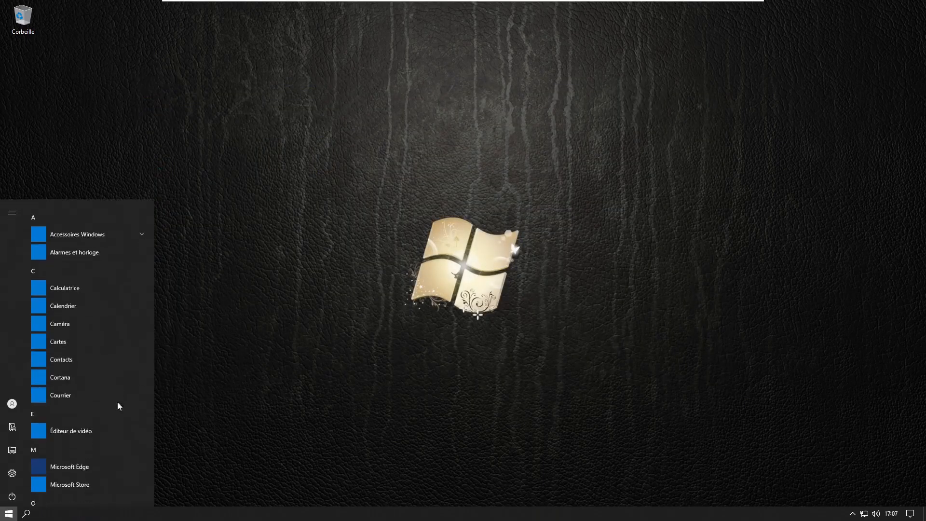
pyautogui.scroll(-2, 120, 406)
pyautogui.click(231, 414)
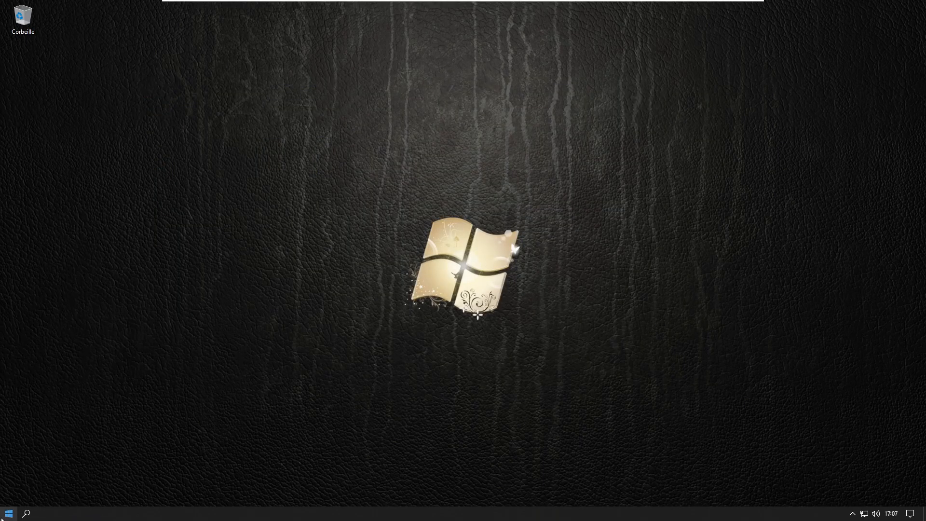
pyautogui.click(4, 516)
pyautogui.click(436, 321)
# - Open the properties of drive CORE (C:), close the File Explorer window, and start Disk Cleanup for the drive again
pyautogui.press('super+e')
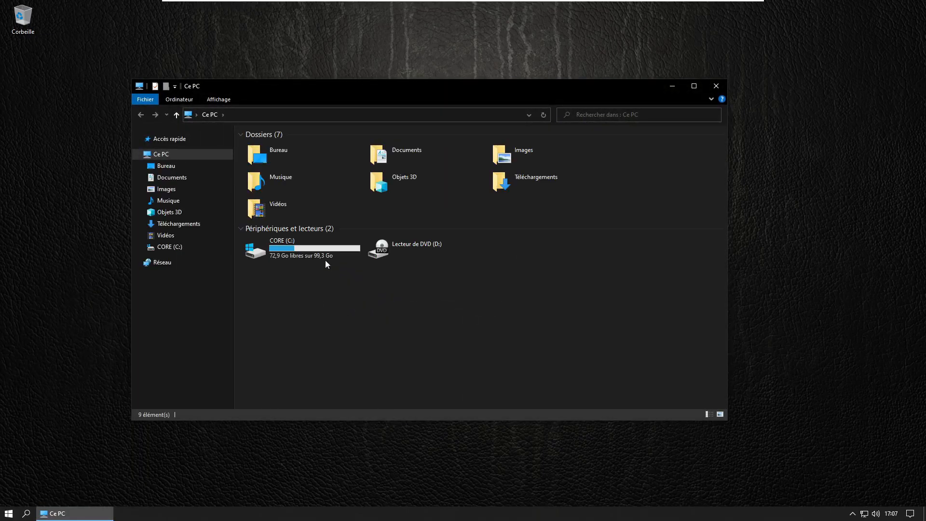
pyautogui.click(291, 253)
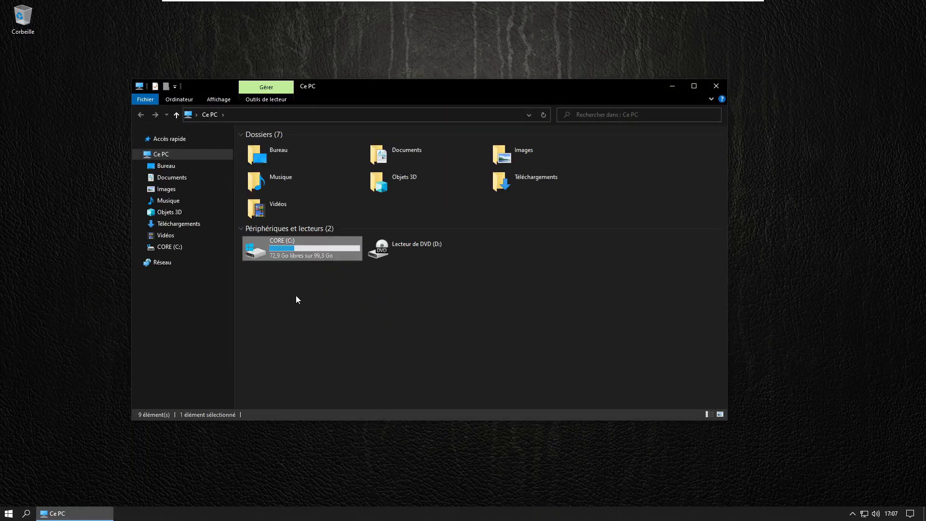
pyautogui.rightClick(288, 247)
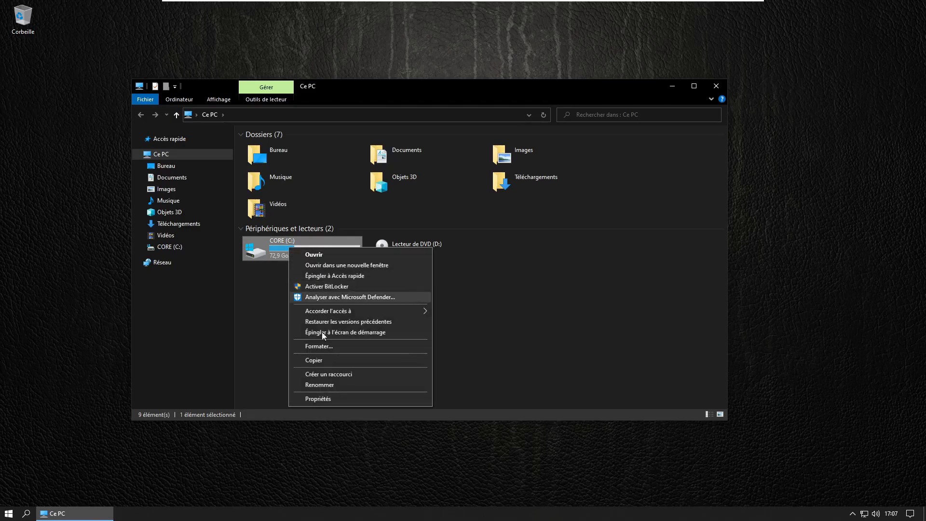
pyautogui.click(320, 402)
pyautogui.click(472, 215)
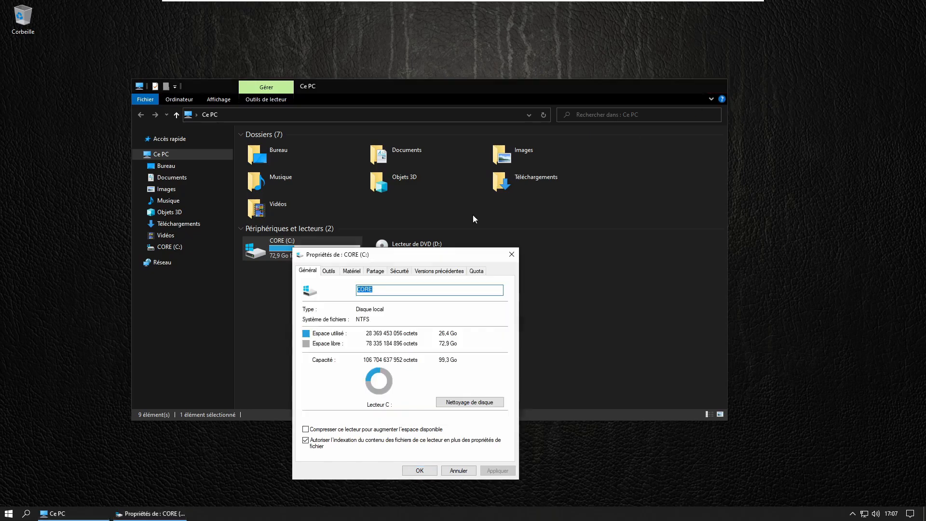
pyautogui.hotkey('alt', 'F4')
pyautogui.moveTo(415, 260); pyautogui.dragTo(426, 170)
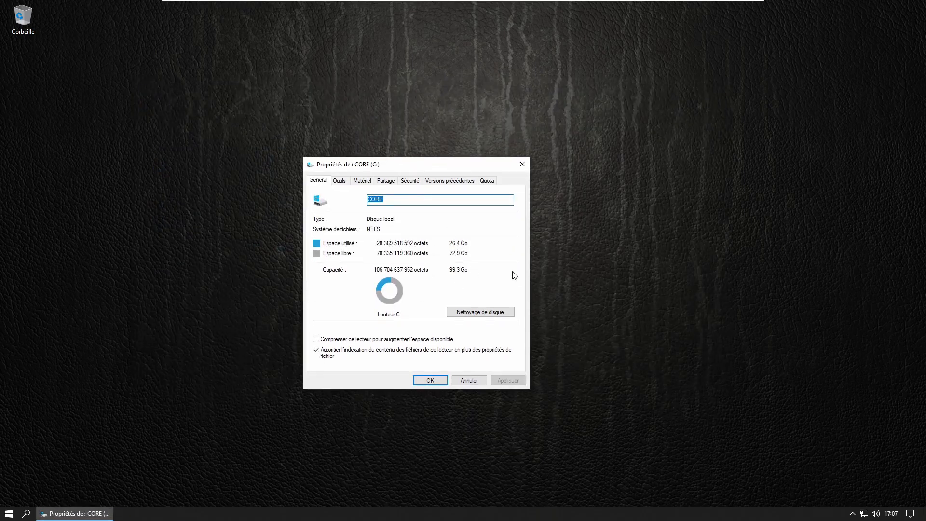
pyautogui.click(473, 313)
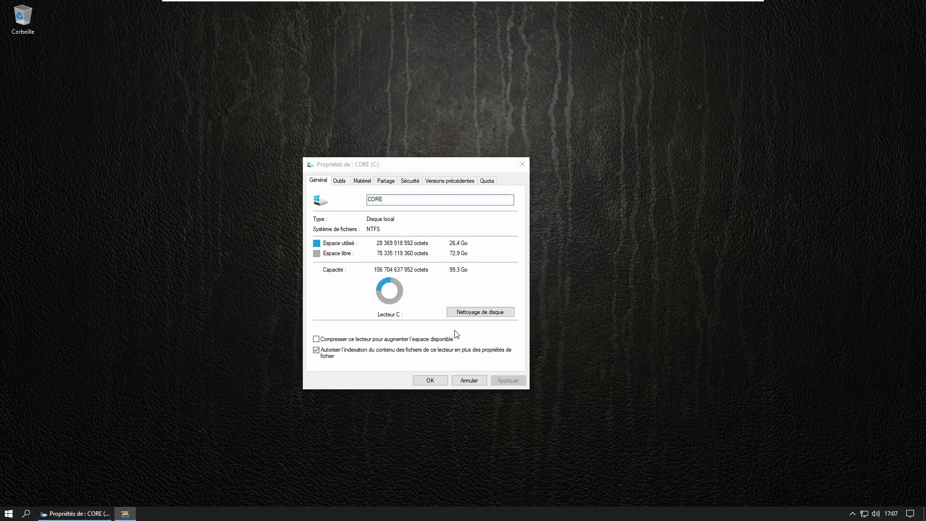
# - Close the properties of drive CORE (C:) and extend its Disk Cleanup to include the system files
pyautogui.click(523, 164)
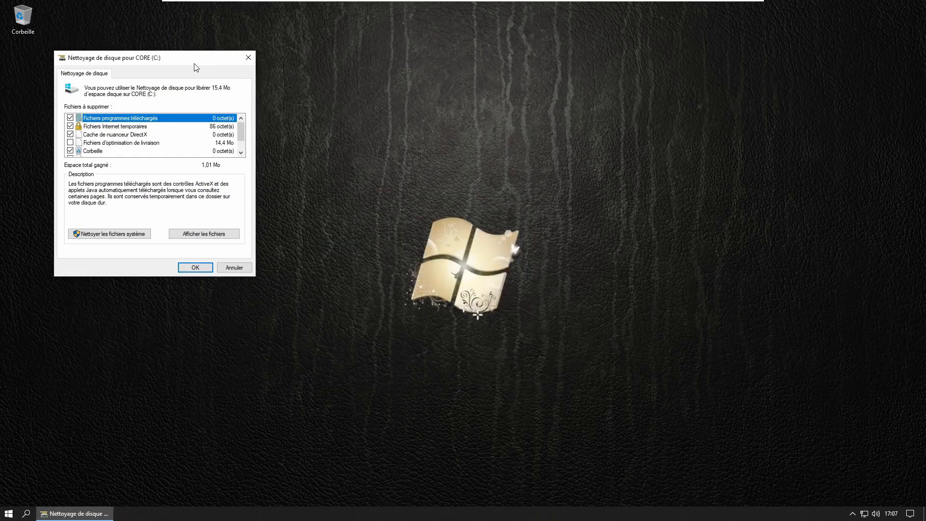
pyautogui.moveTo(171, 63); pyautogui.dragTo(432, 97)
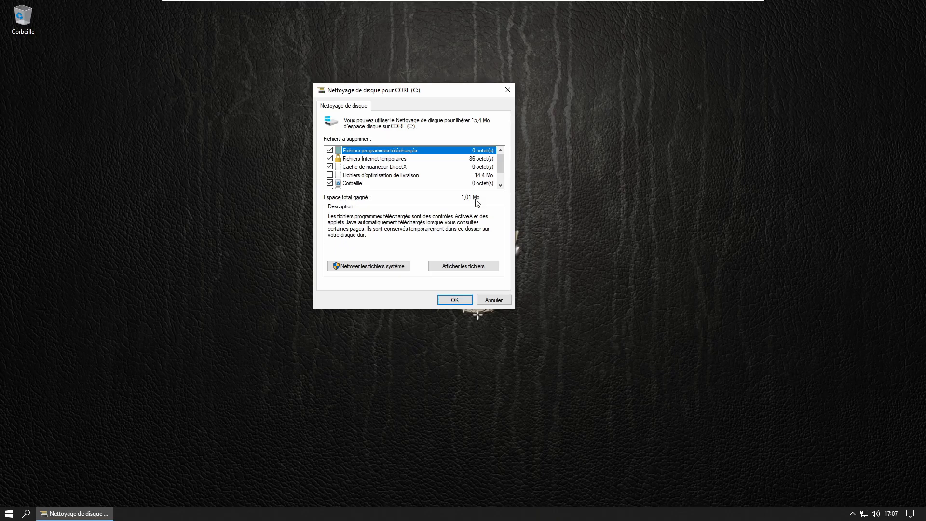
pyautogui.click(377, 266)
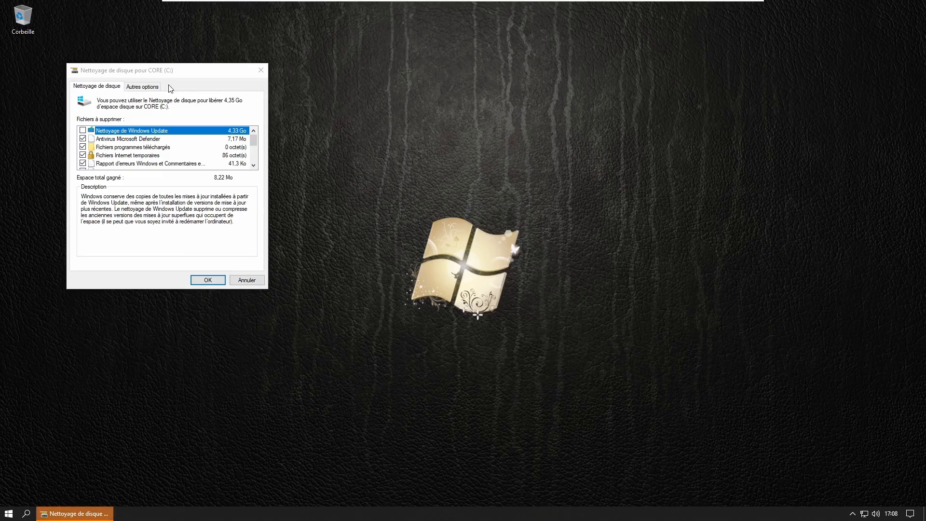
# - Include Nettoyage de Windows Update in the files to delete and run the cleanup, permanently deleting all checked categories
pyautogui.moveTo(161, 71); pyautogui.dragTo(368, 99)
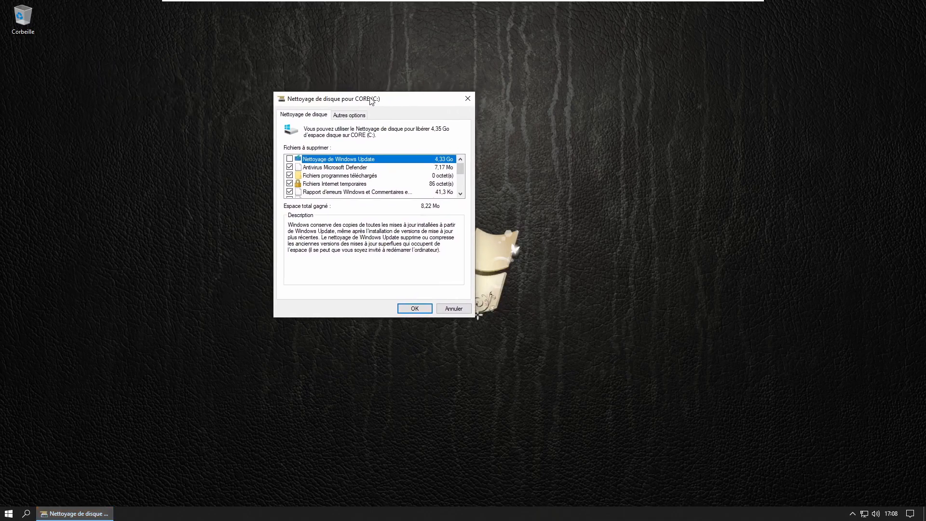
pyautogui.click(289, 159)
pyautogui.scroll(-3, 308, 177)
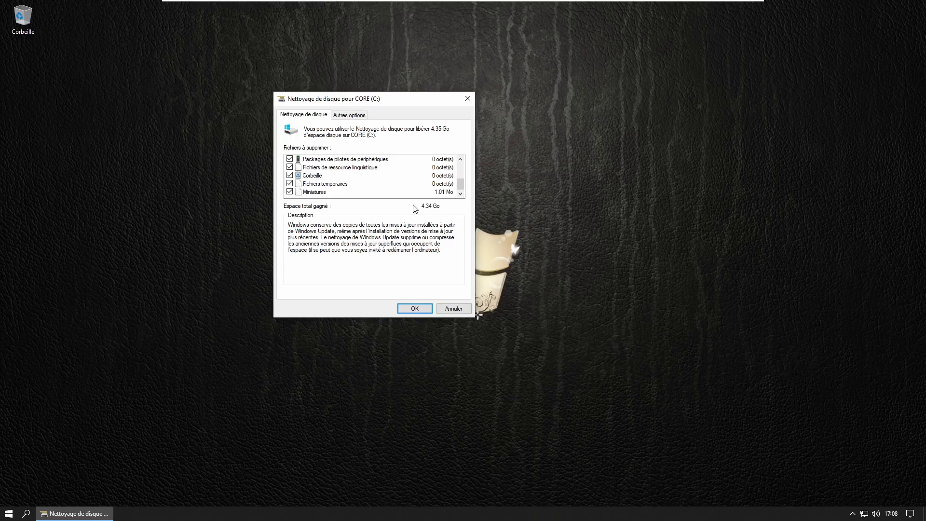
pyautogui.scroll(3, 420, 191)
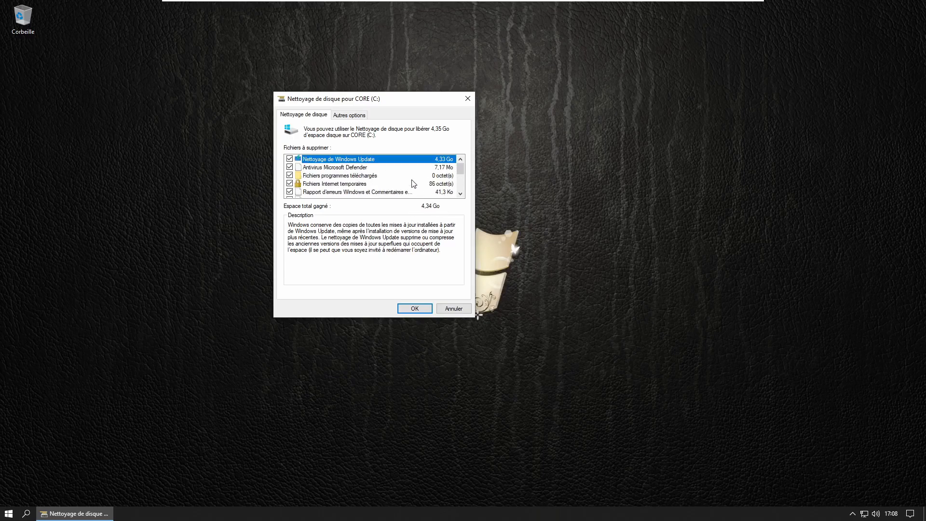
pyautogui.scroll(-3, 413, 182)
pyautogui.scroll(3, 417, 175)
pyautogui.click(424, 311)
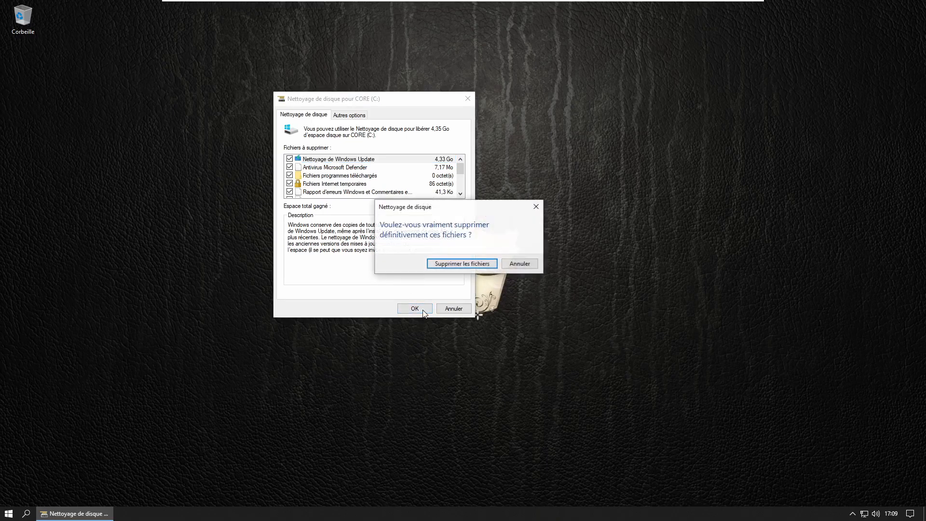
pyautogui.click(495, 264)
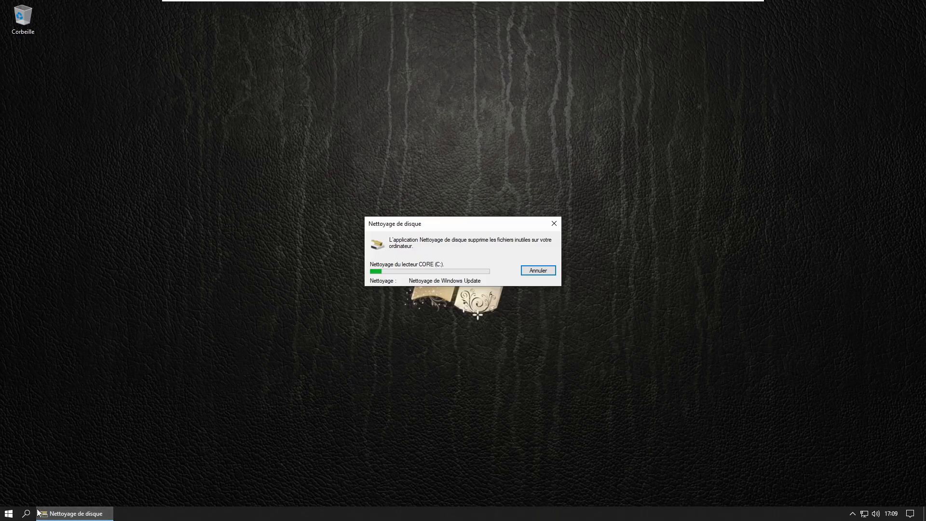
# - Open the Stockage page of the System settings in Windows Settings
pyautogui.rightClick(9, 513)
pyautogui.click(37, 425)
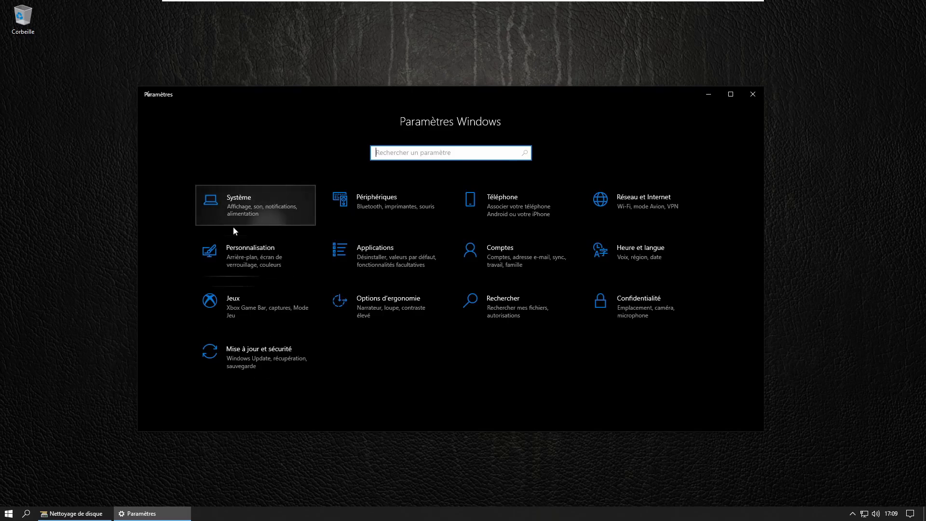
pyautogui.click(251, 205)
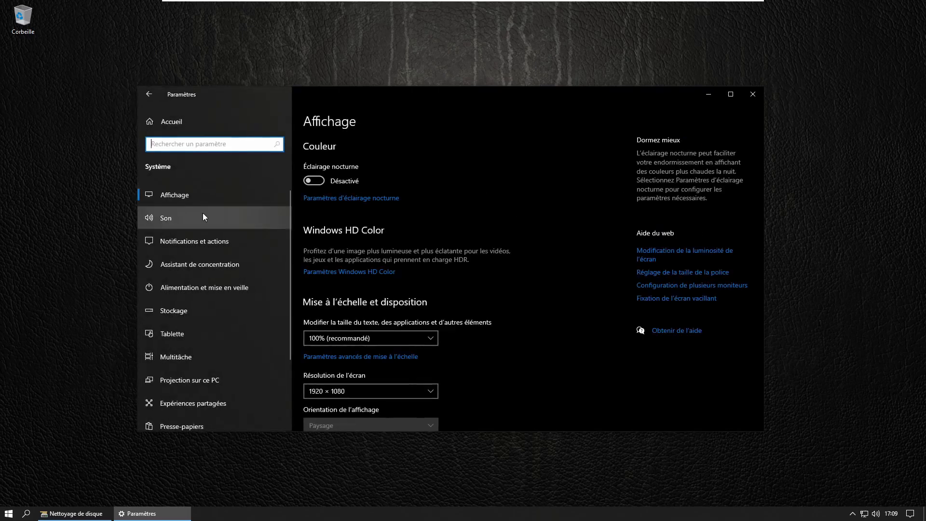
pyautogui.click(196, 321)
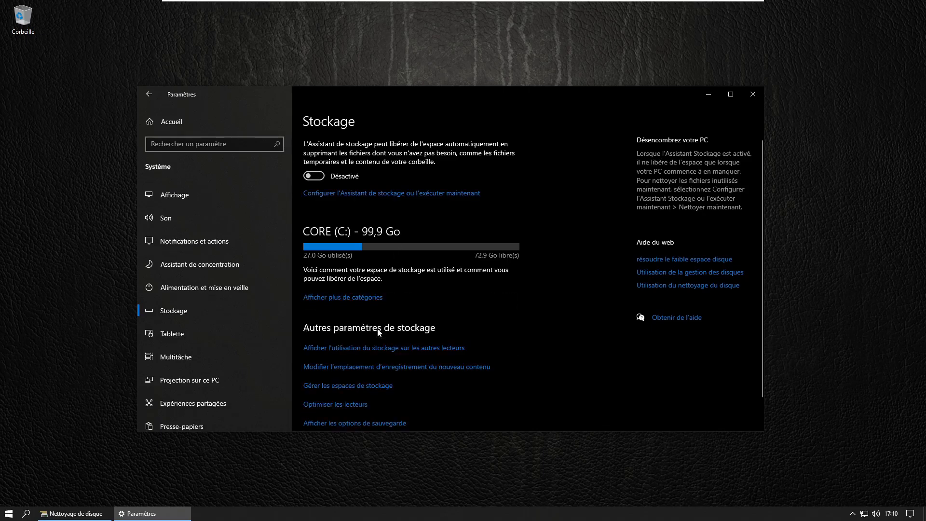
# - Show more storage categories for drive CORE (C:) and examine how much space each category uses
pyautogui.click(363, 364)
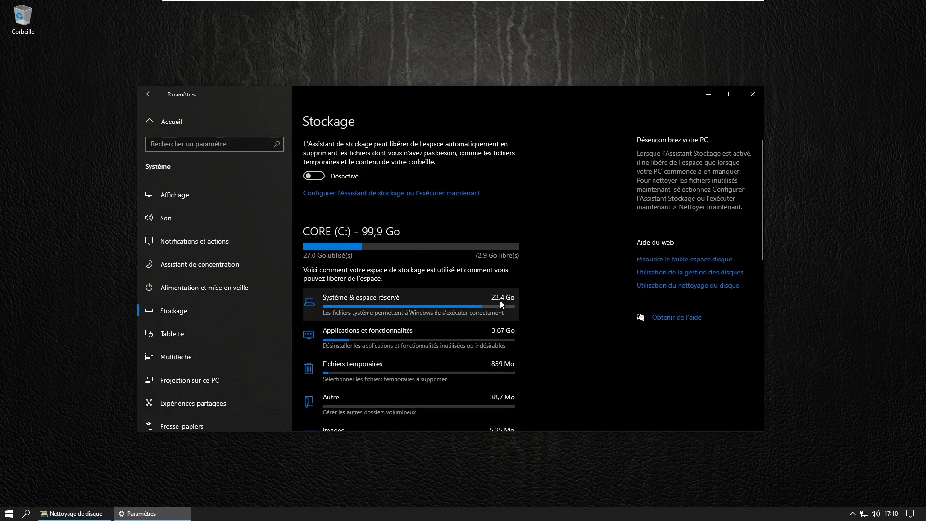
pyautogui.scroll(-5, 444, 295)
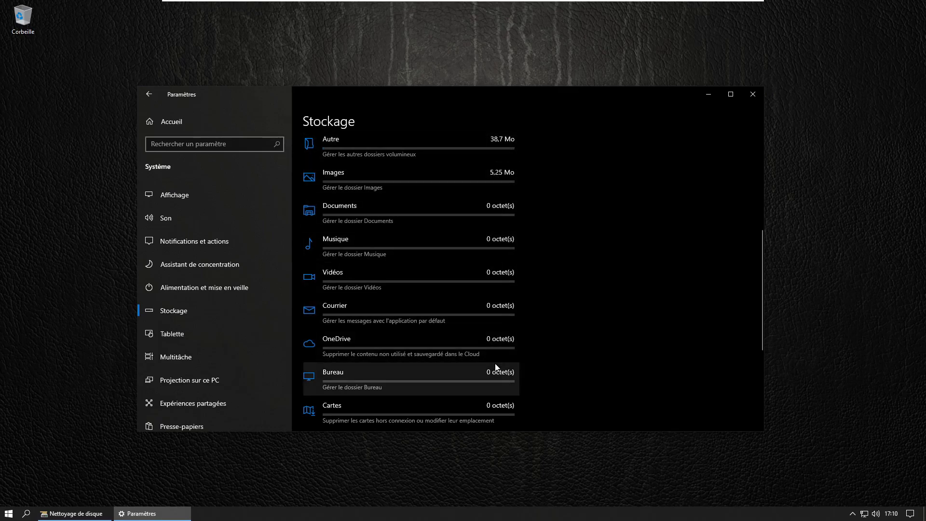
pyautogui.scroll(-3, 496, 369)
pyautogui.scroll(3, 494, 363)
pyautogui.scroll(-3, 486, 376)
pyautogui.scroll(1, 465, 330)
pyautogui.scroll(8, 454, 202)
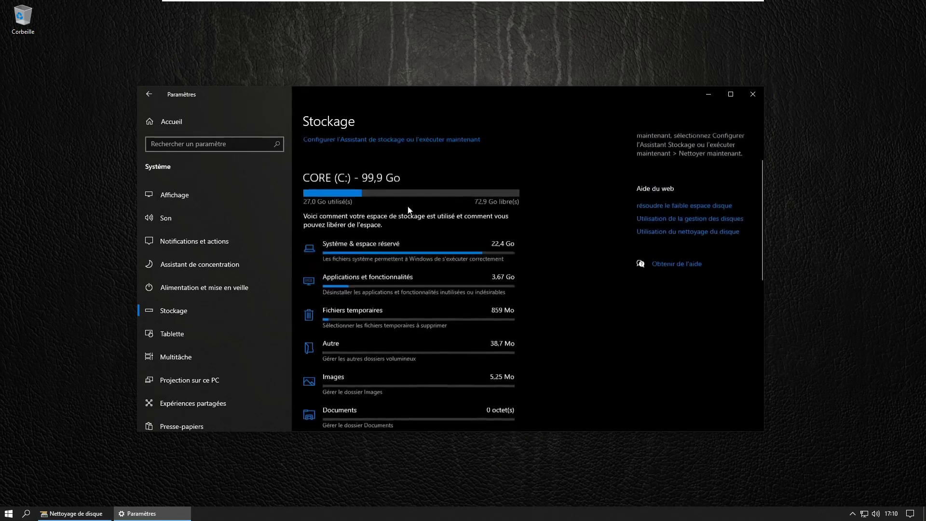
# - Open the Storage Sense configuration and set Recycle Bin files to be deleted after more than 14 jours
pyautogui.click(360, 195)
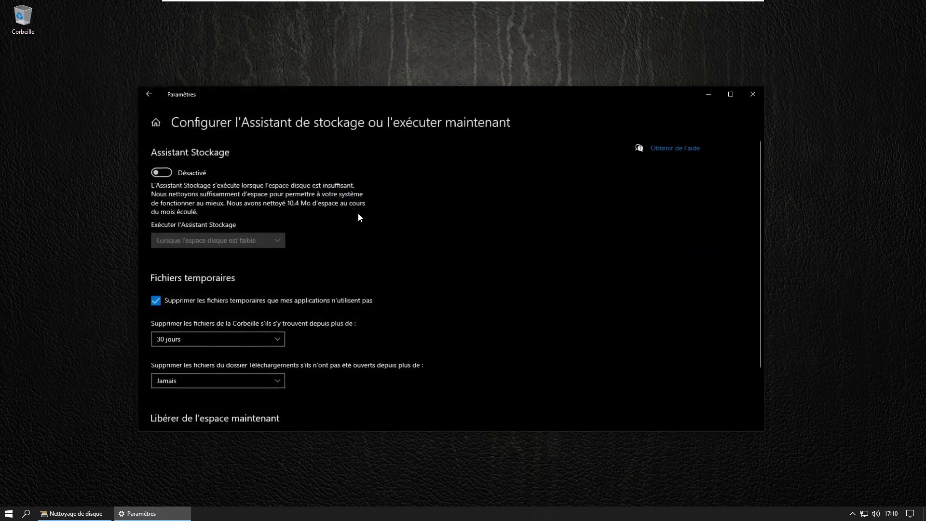
pyautogui.click(149, 96)
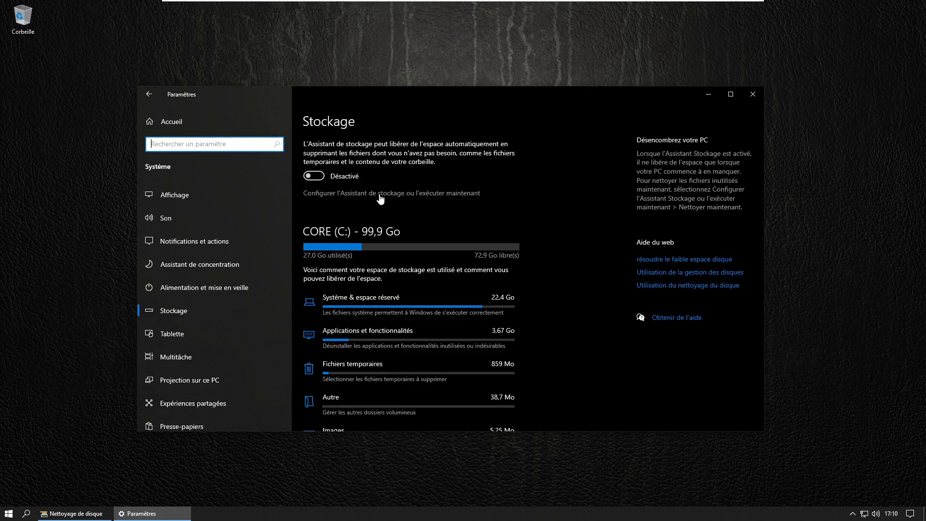
pyautogui.click(380, 194)
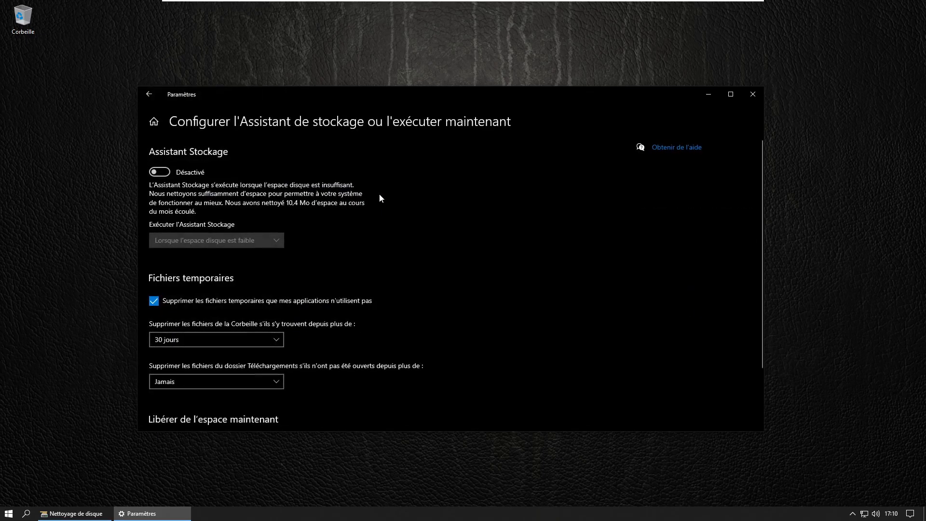
pyautogui.scroll(-3, 216, 181)
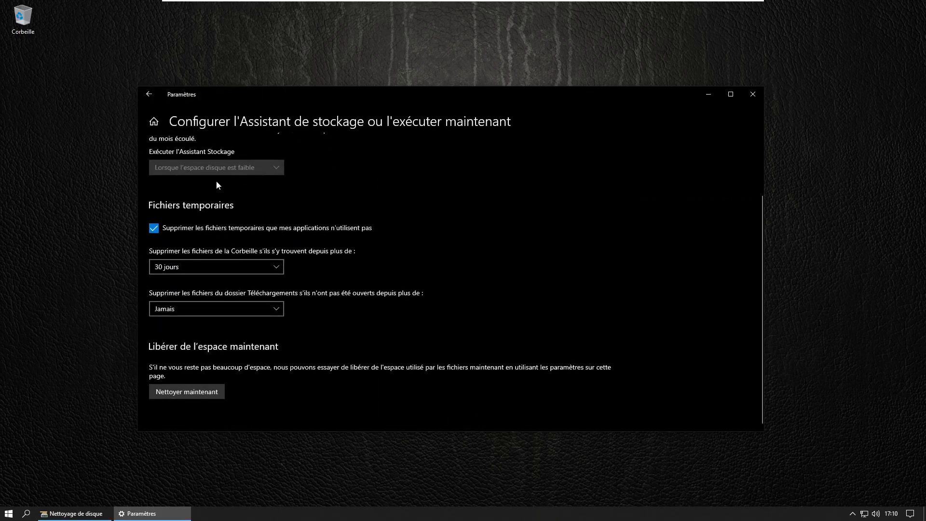
pyautogui.scroll(3, 197, 214)
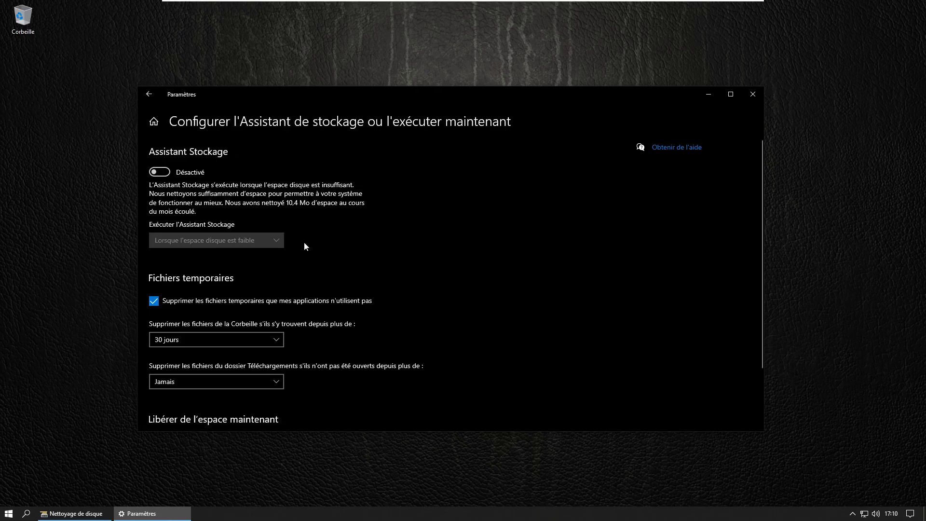
pyautogui.scroll(-3, 304, 243)
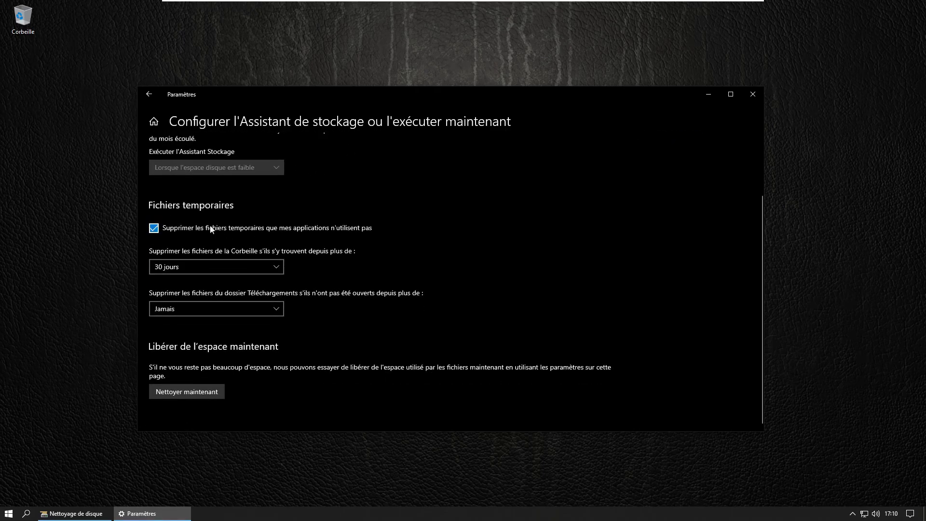
pyautogui.click(232, 267)
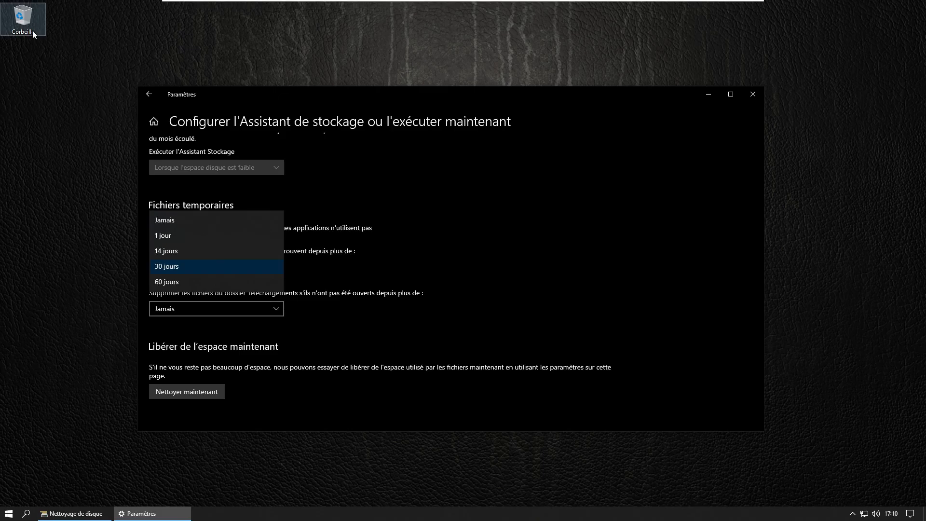
pyautogui.click(160, 254)
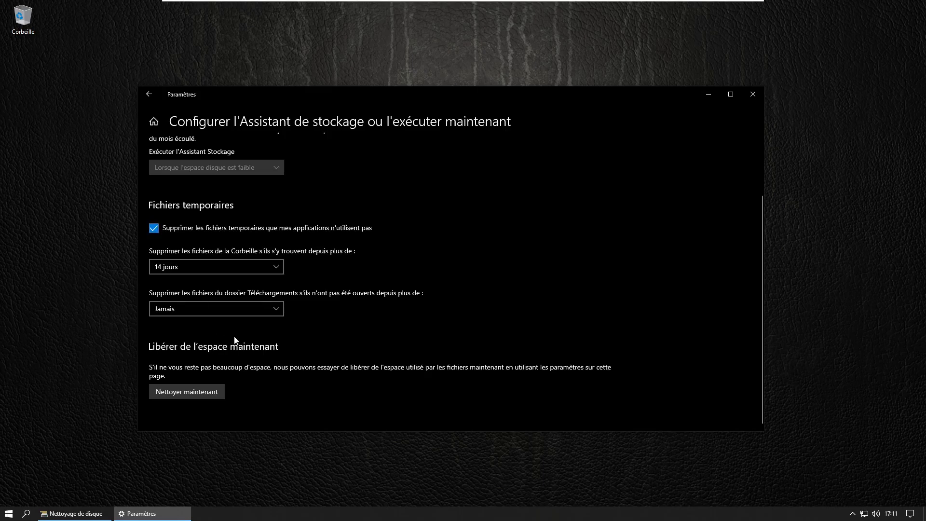
# - Open the Téléchargements folder in File Explorer to check its contents, and minimize its window
pyautogui.click(111, 370)
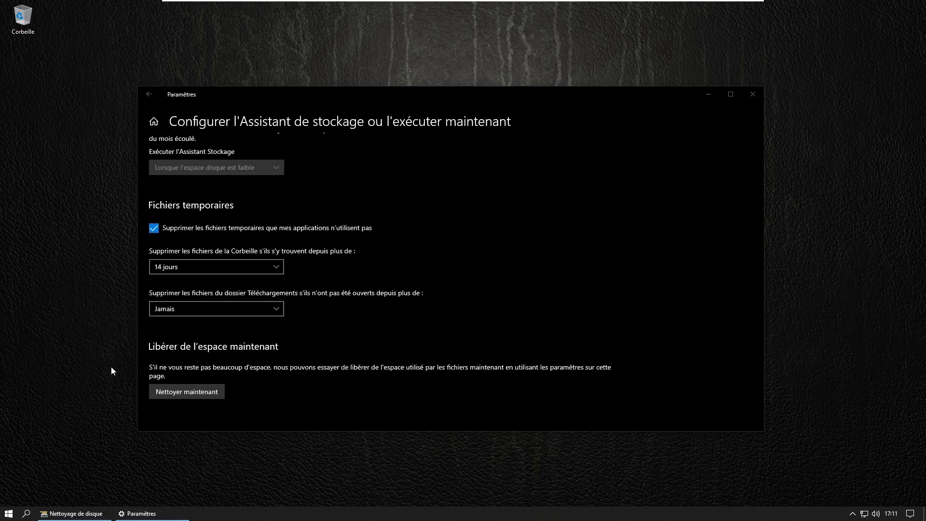
pyautogui.press('super+e')
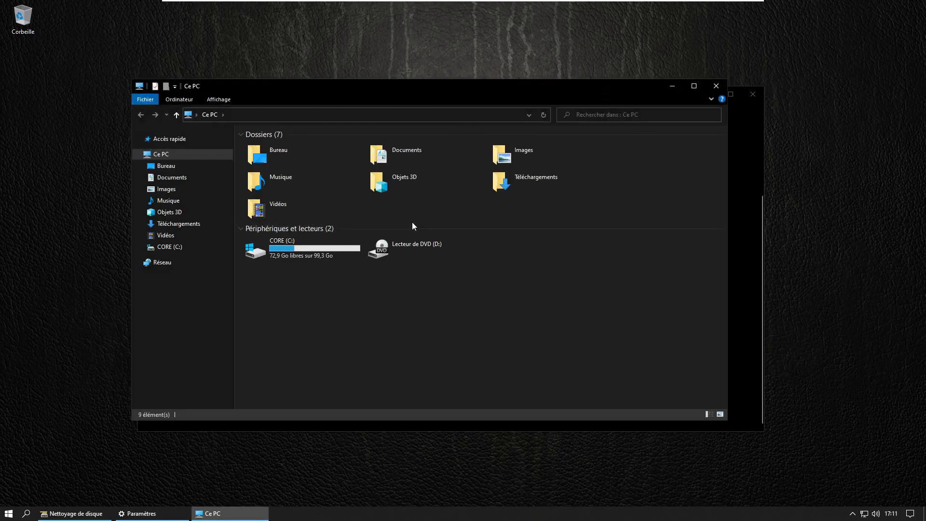
pyautogui.doubleClick(545, 173)
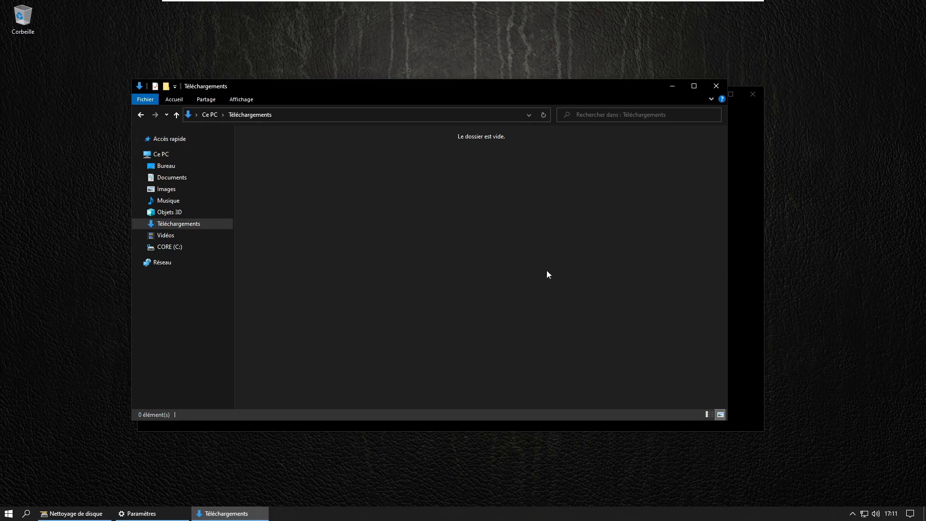
pyautogui.click(672, 86)
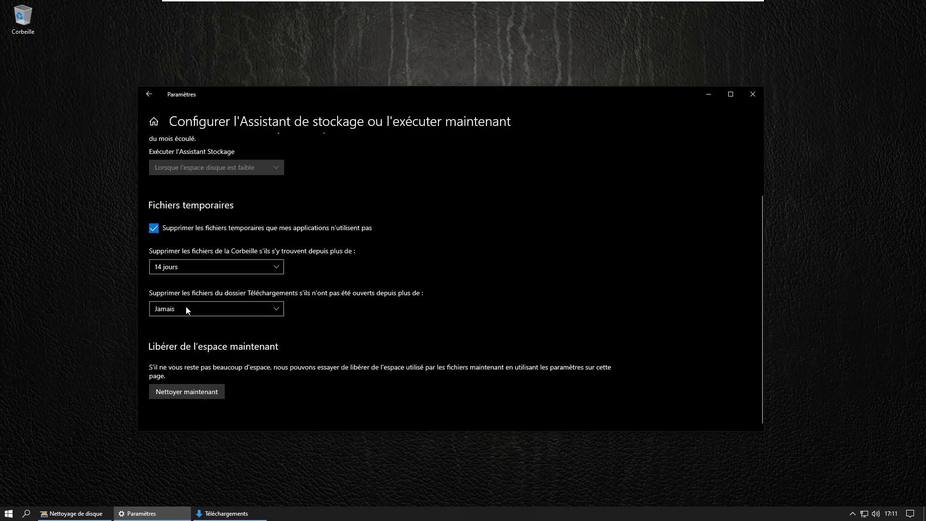
# - Set the deletion delay for unopened Téléchargements files to 1 jour and close the Téléchargements folder window
pyautogui.click(218, 304)
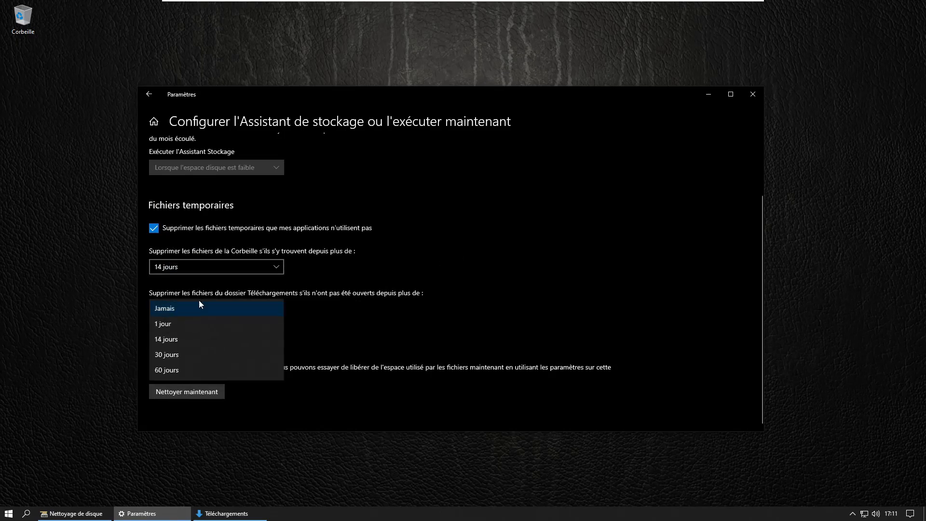
pyautogui.click(194, 326)
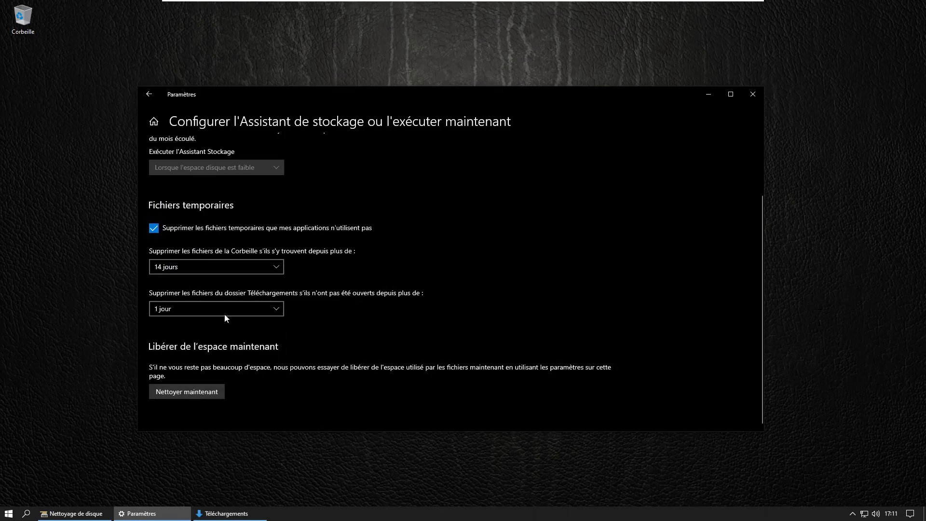
pyautogui.click(256, 515)
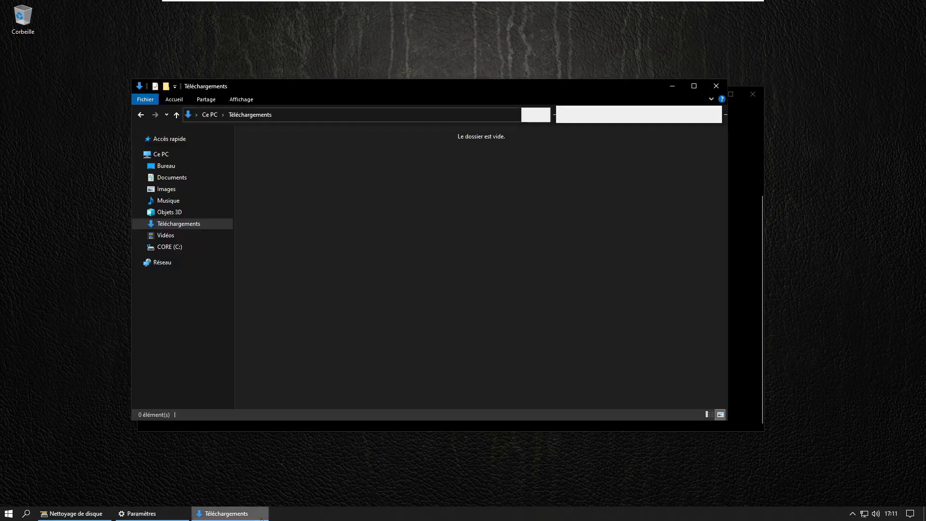
pyautogui.moveTo(528, 91); pyautogui.dragTo(553, 97)
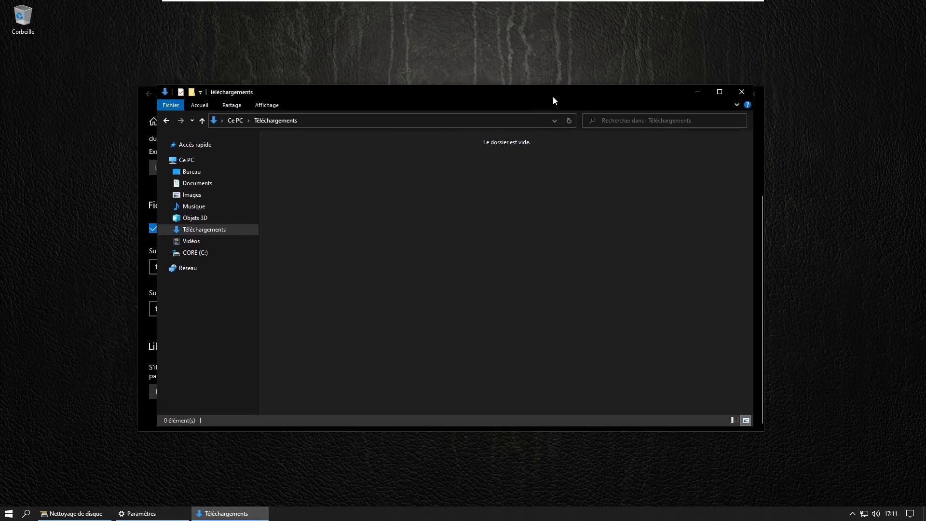
pyautogui.click(742, 92)
# - Set the deletion delay for unopened Téléchargements files to Jamais and return to the storage categories of drive CORE (C:)
pyautogui.click(223, 308)
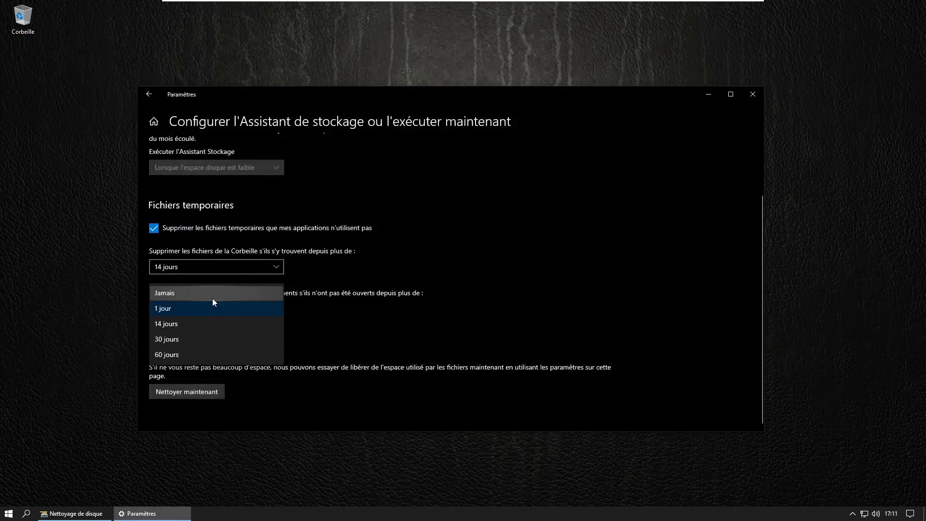
pyautogui.click(213, 294)
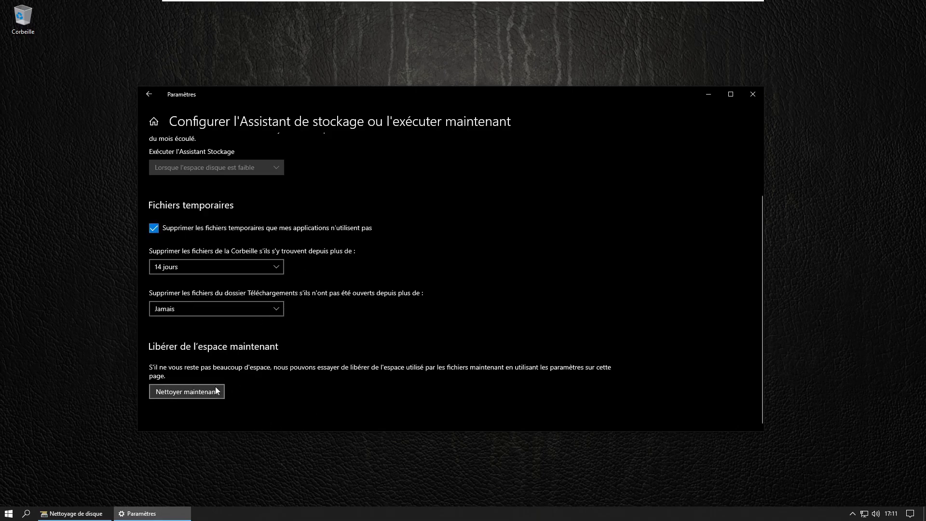
pyautogui.scroll(3, 216, 391)
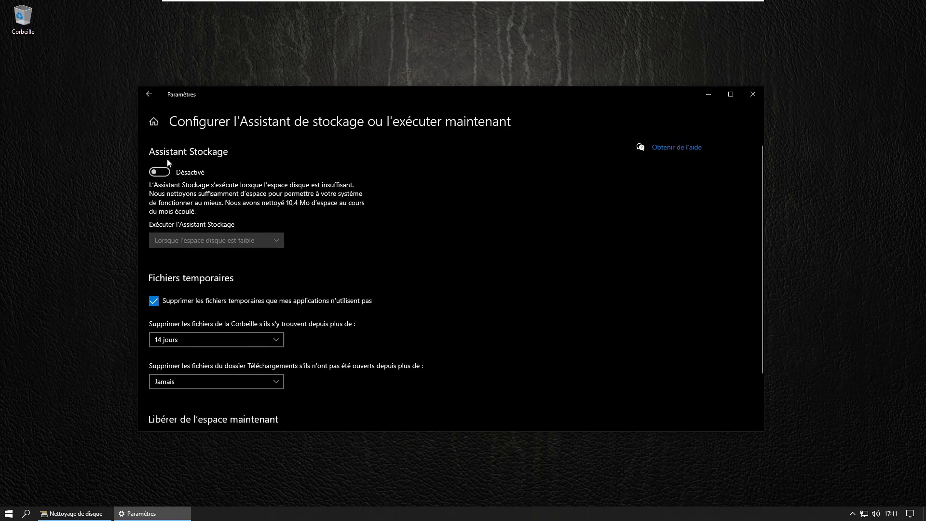
pyautogui.click(147, 94)
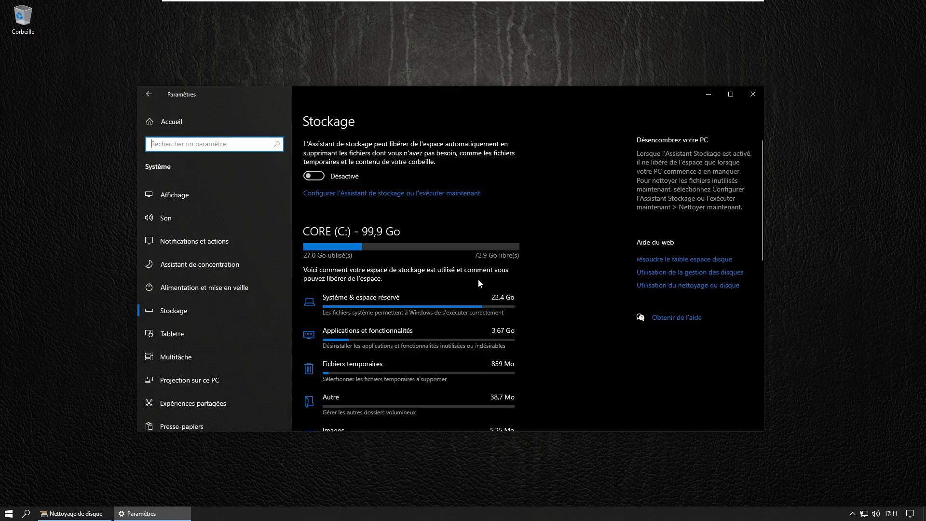
pyautogui.scroll(-3, 502, 326)
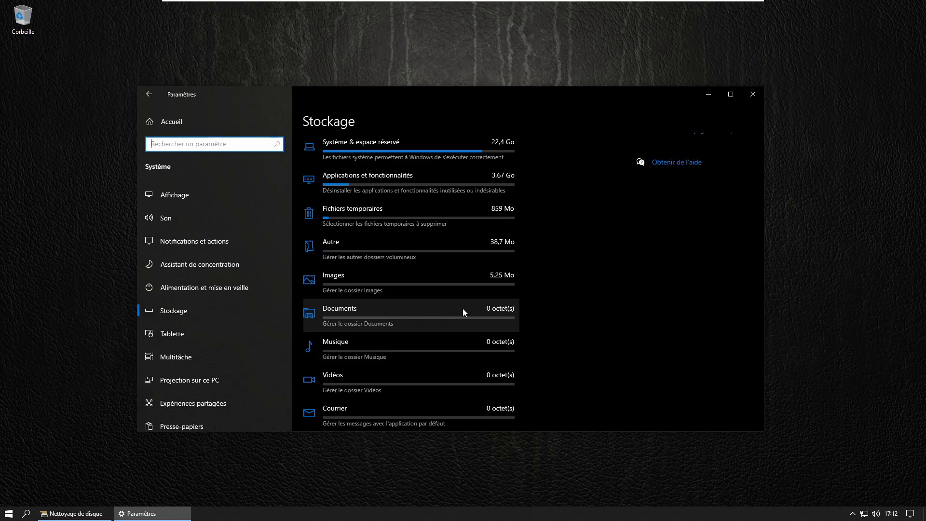
# - Review the storage usage categories of drive CORE (C:) and close the Paramètres window
pyautogui.scroll(-5, 651, 293)
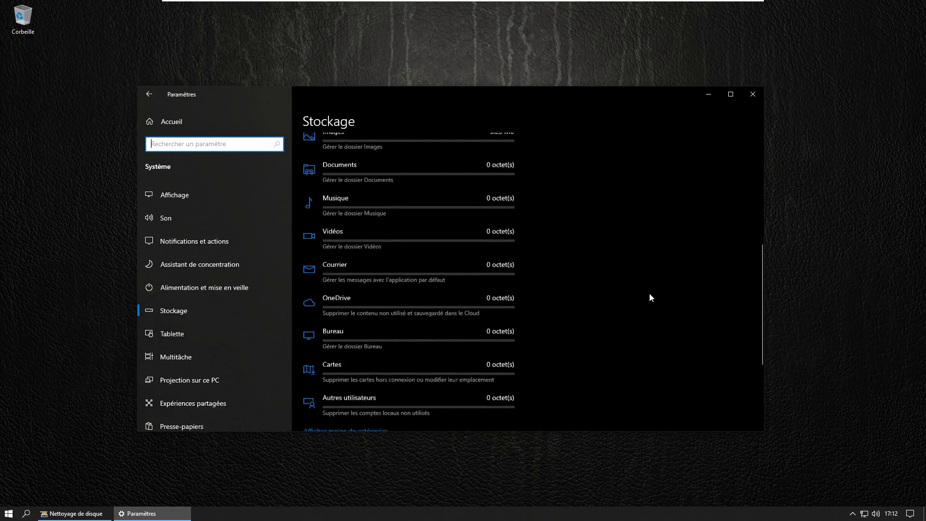
pyautogui.scroll(3, 579, 282)
pyautogui.scroll(10, 432, 244)
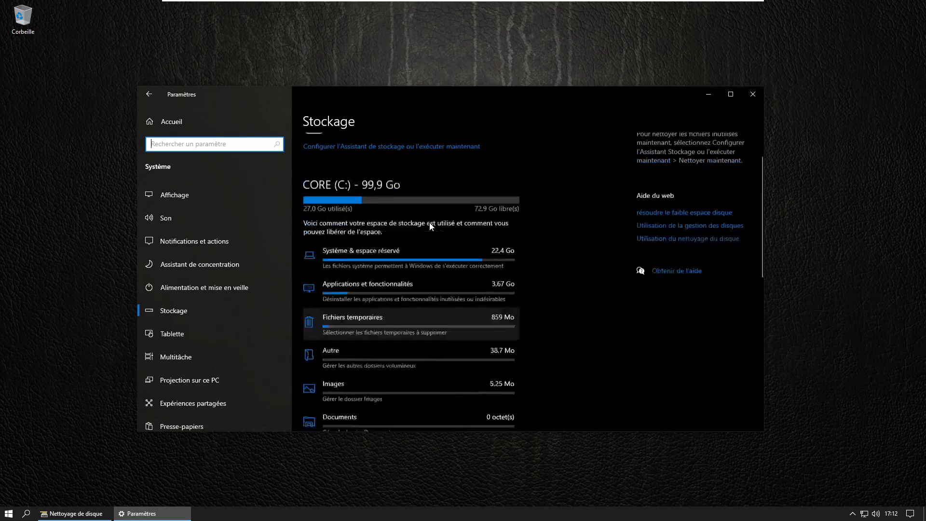
pyautogui.scroll(-10, 405, 201)
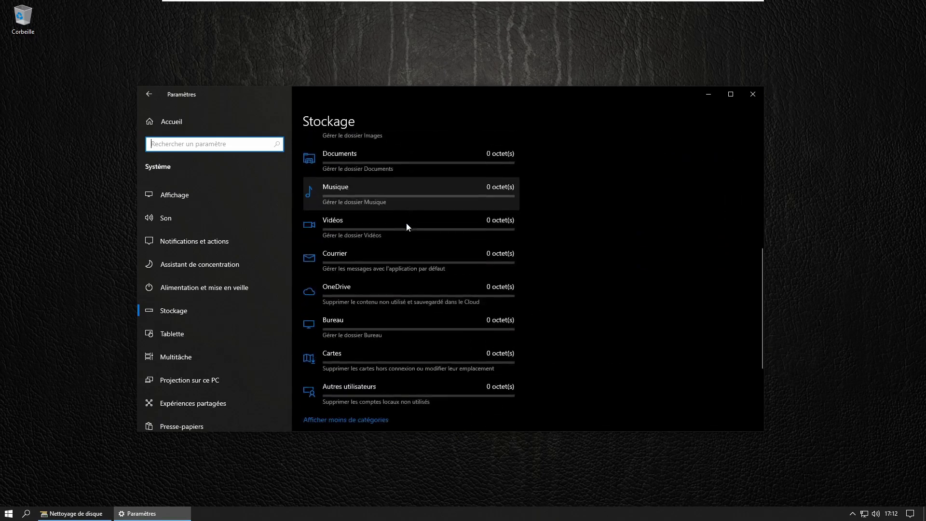
pyautogui.click(753, 94)
pyautogui.moveTo(476, 227)
pyautogui.mouseDown()
pyautogui.moveTo(444, 227)
pyautogui.moveTo(478, 234)
pyautogui.mouseUp()
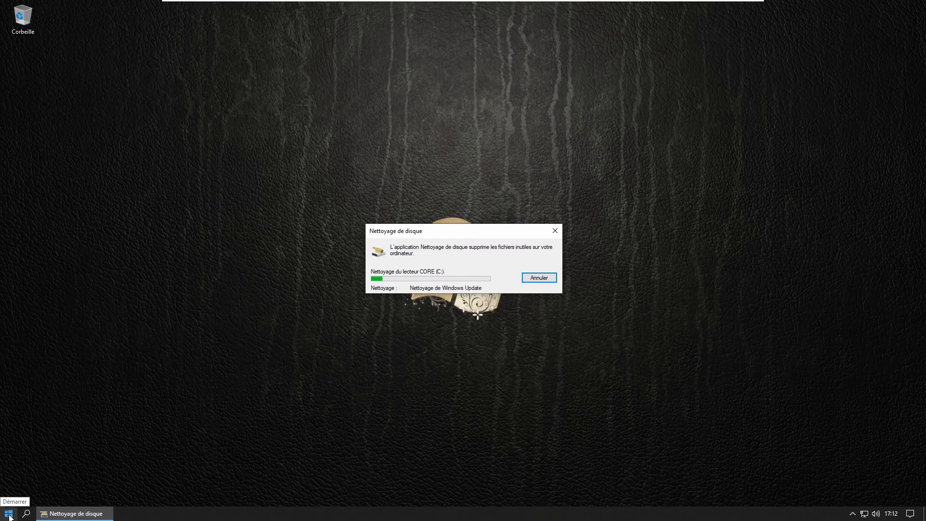
pyautogui.moveTo(416, 235); pyautogui.dragTo(123, 92)
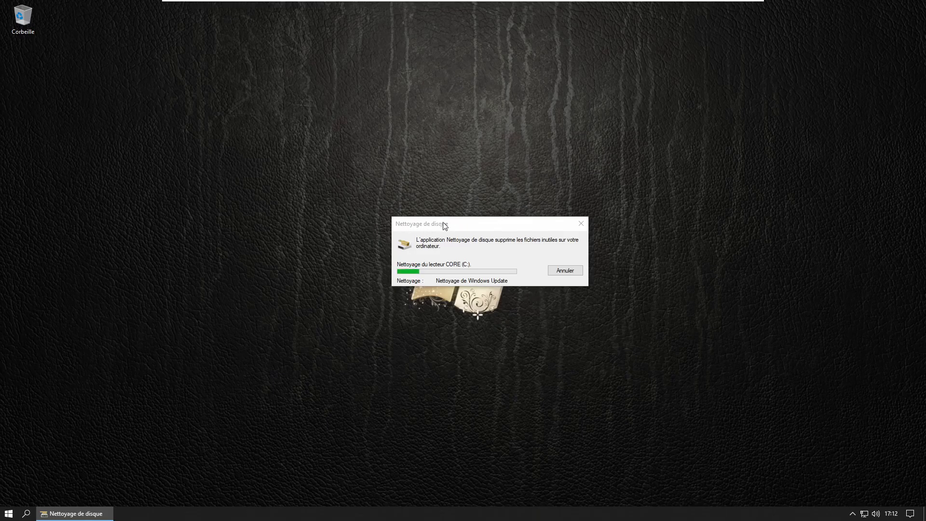
pyautogui.moveTo(444, 225); pyautogui.dragTo(276, 176)
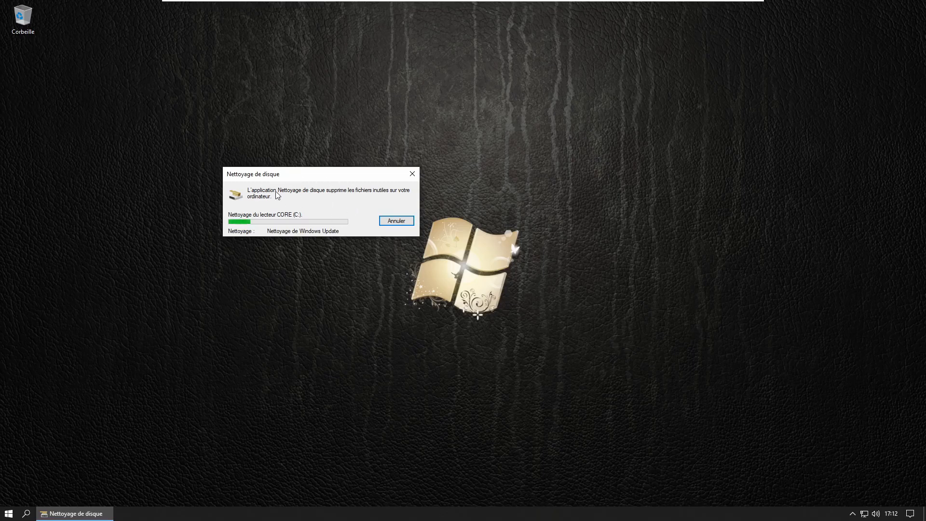
pyautogui.moveTo(295, 177); pyautogui.dragTo(391, 192)
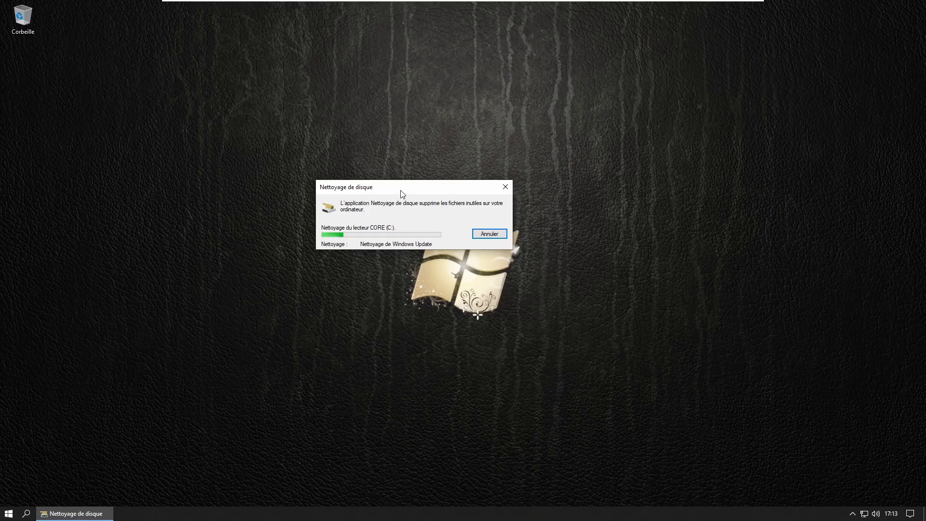
pyautogui.moveTo(400, 192); pyautogui.dragTo(439, 238)
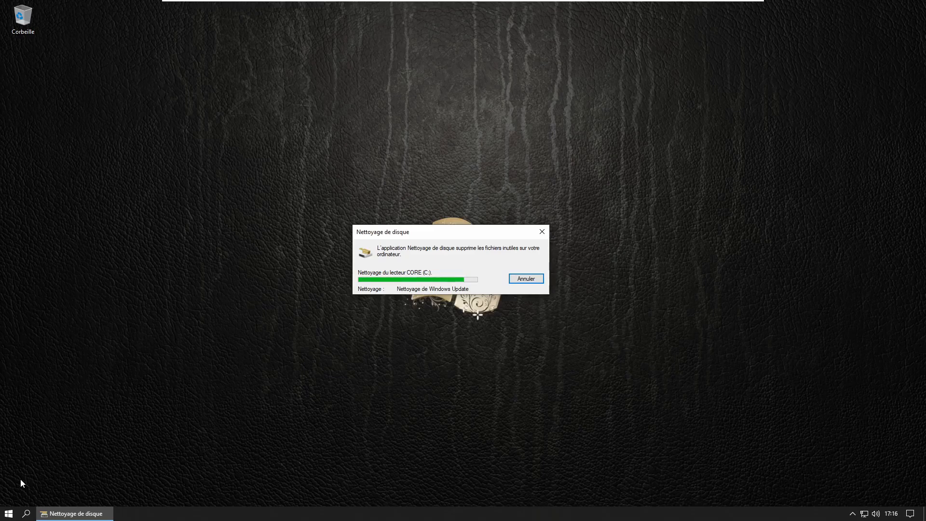
# - Look through the Accessoires Windows and Système Windows program folders to see which tools they contain
pyautogui.click(9, 513)
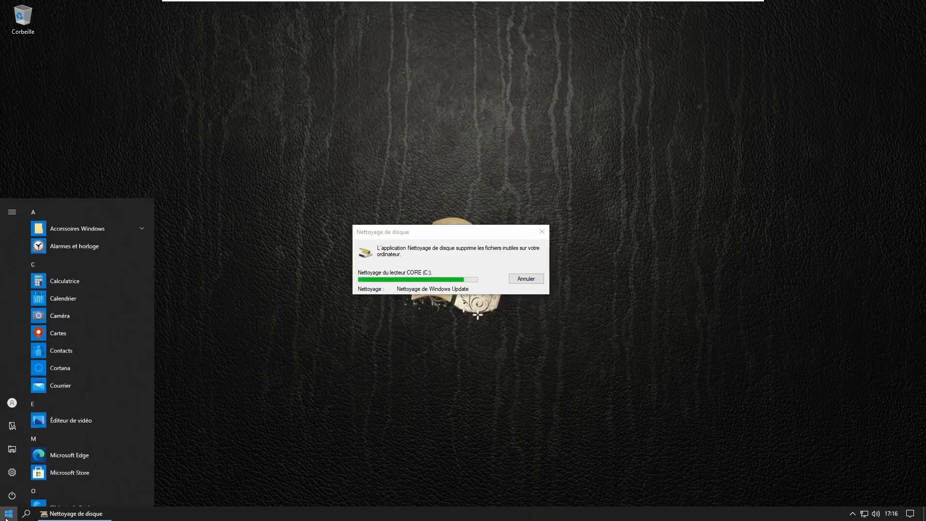
pyautogui.moveTo(16, 460)
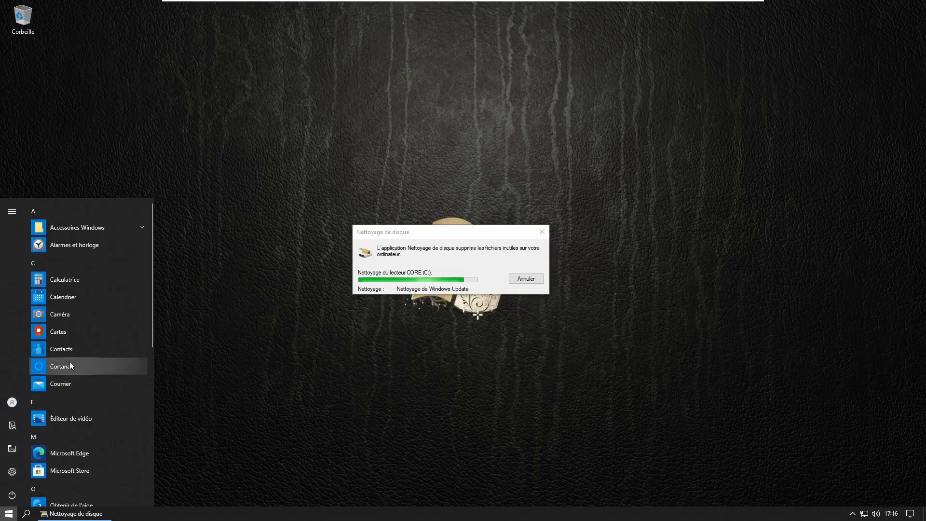
pyautogui.click(117, 231)
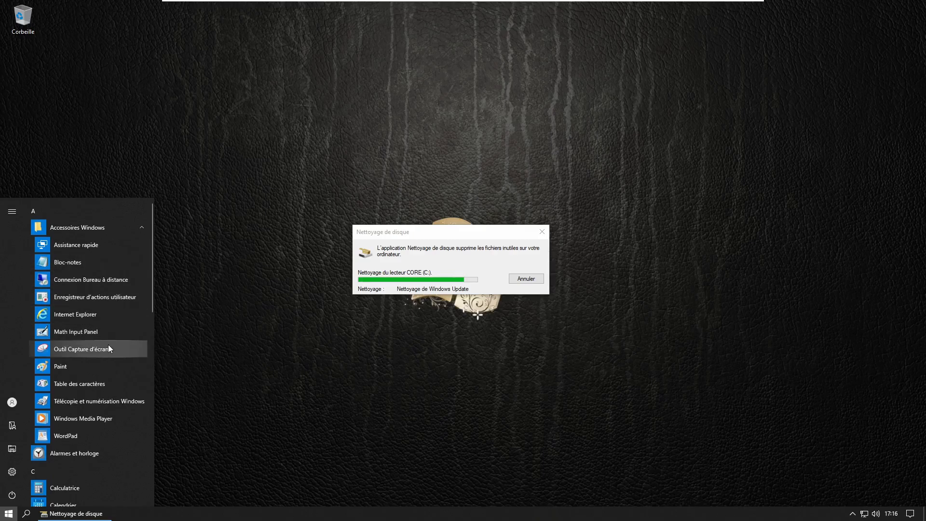
pyautogui.click(102, 229)
pyautogui.scroll(-10, 91, 287)
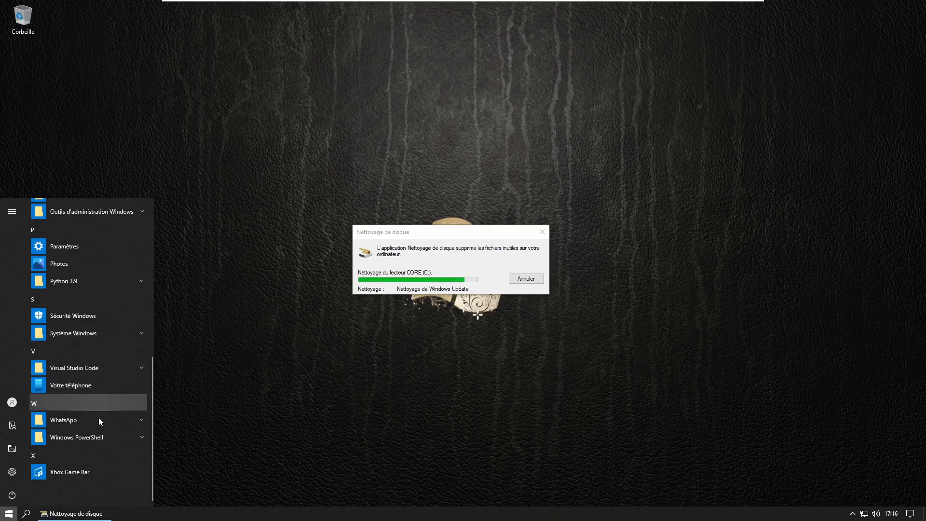
pyautogui.click(106, 335)
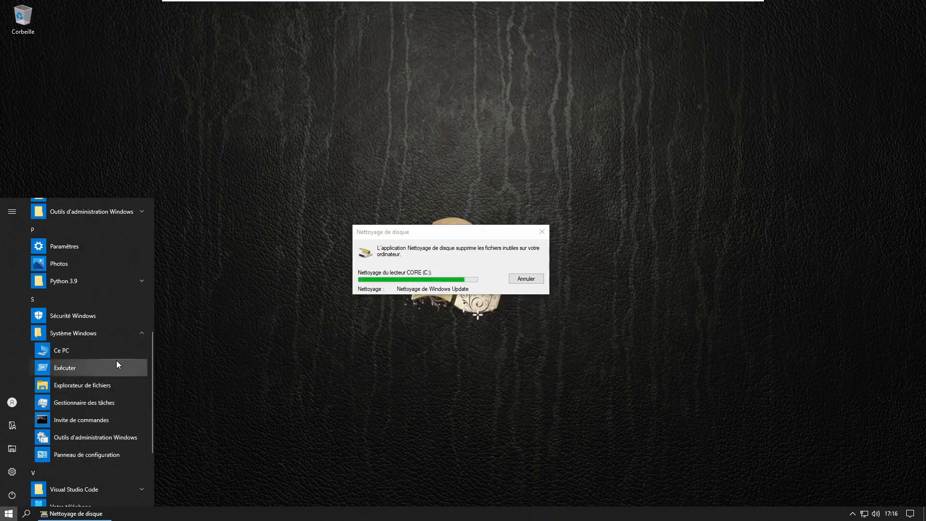
# - Look through the Outils d'administration Windows folder and launch the tool for defragmenting and optimizing drives
pyautogui.scroll(4, 117, 359)
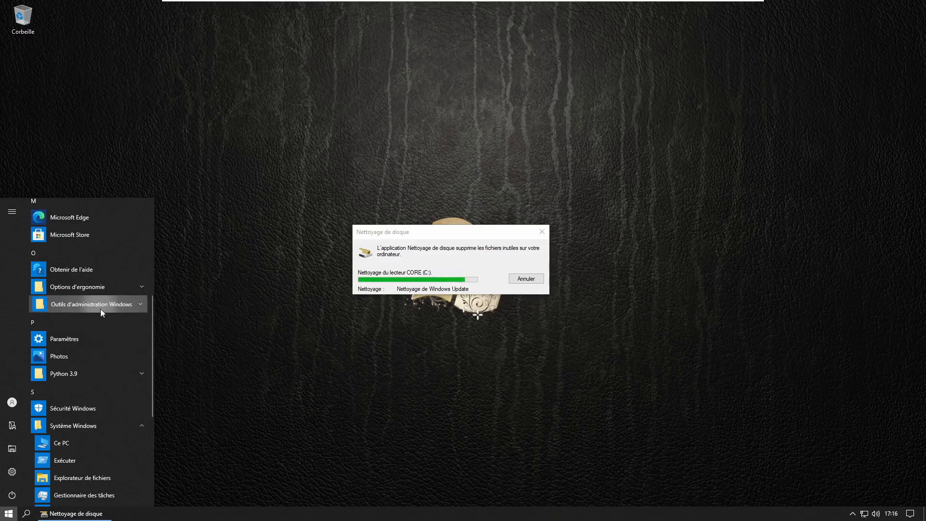
pyautogui.click(101, 309)
pyautogui.scroll(-2, 112, 381)
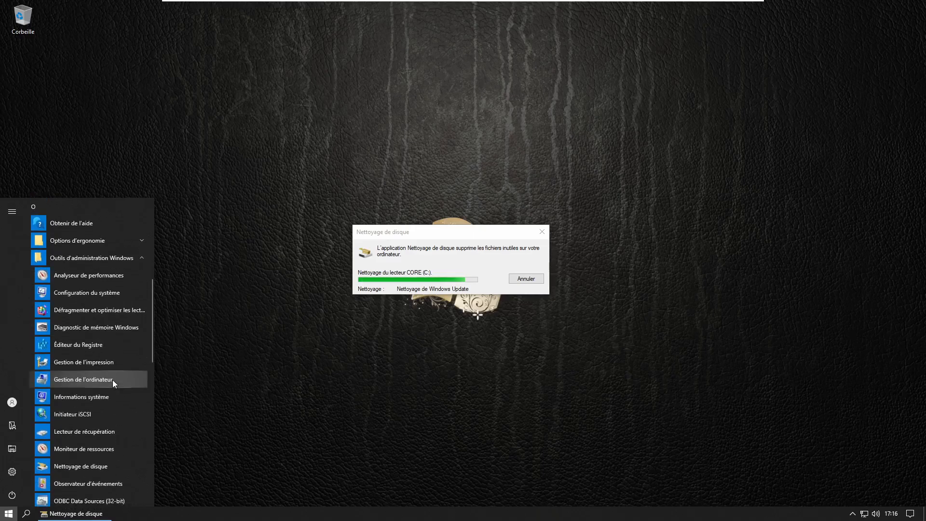
pyautogui.scroll(-6, 112, 381)
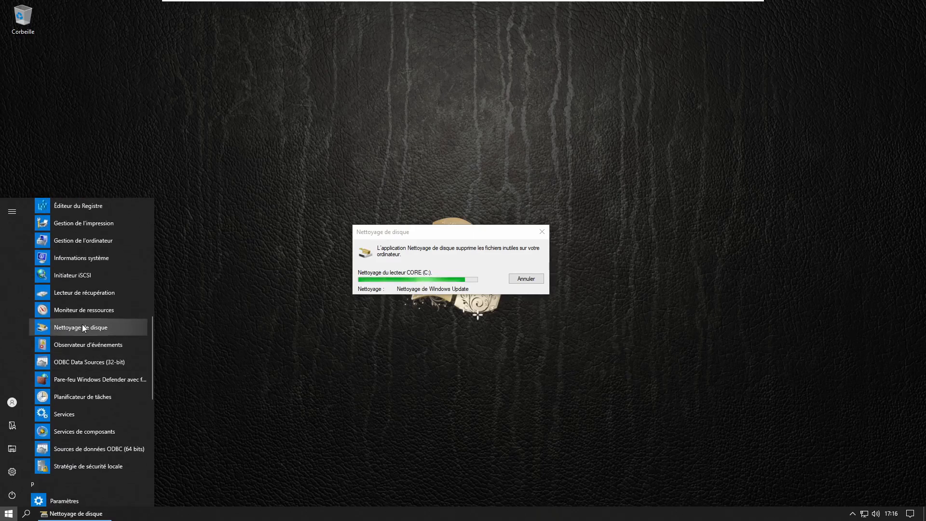
pyautogui.scroll(4, 99, 327)
pyautogui.scroll(3, 99, 326)
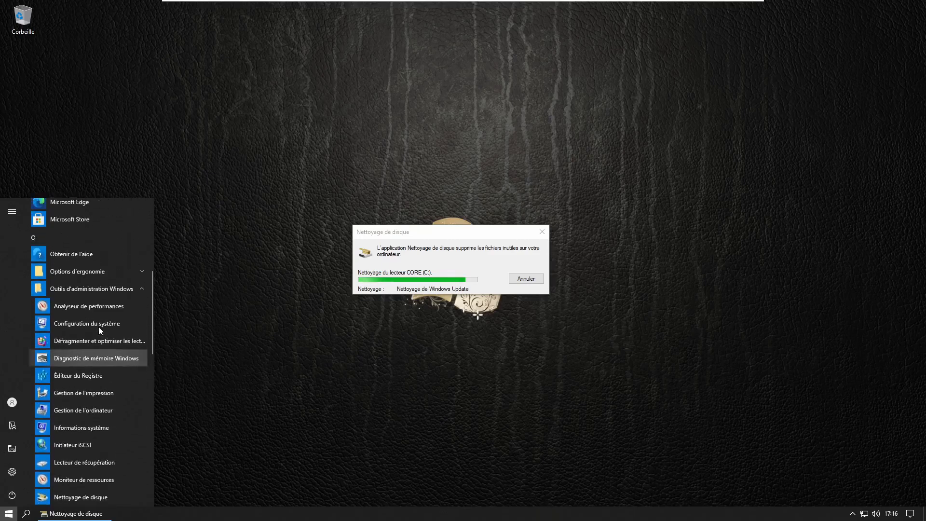
pyautogui.scroll(1, 99, 326)
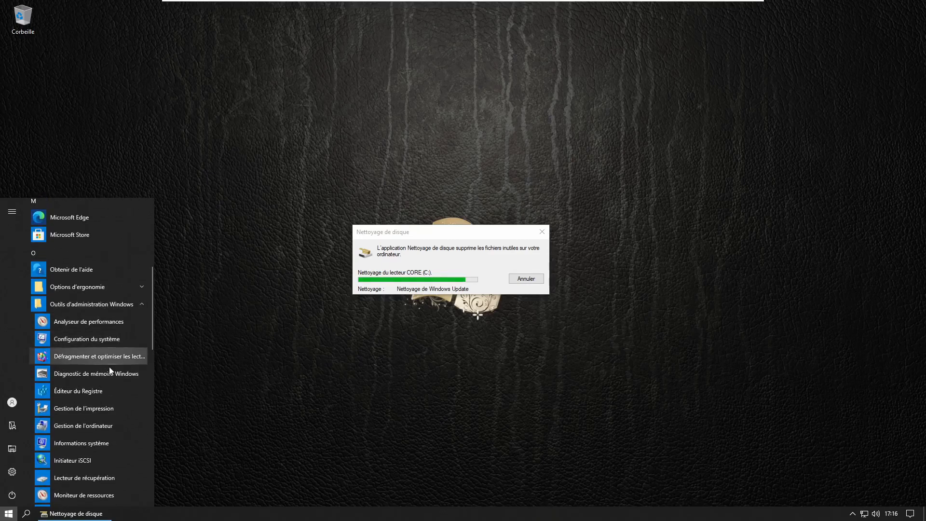
pyautogui.scroll(-2, 115, 397)
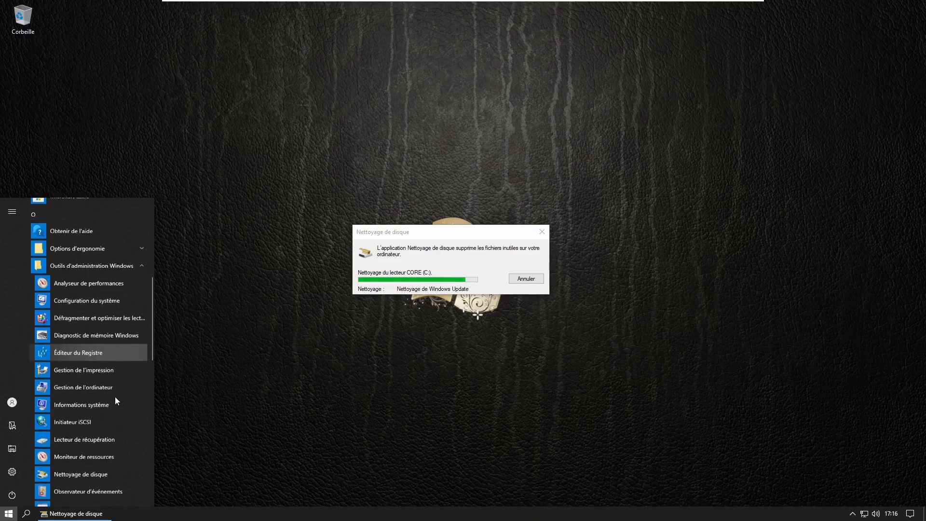
pyautogui.click(119, 311)
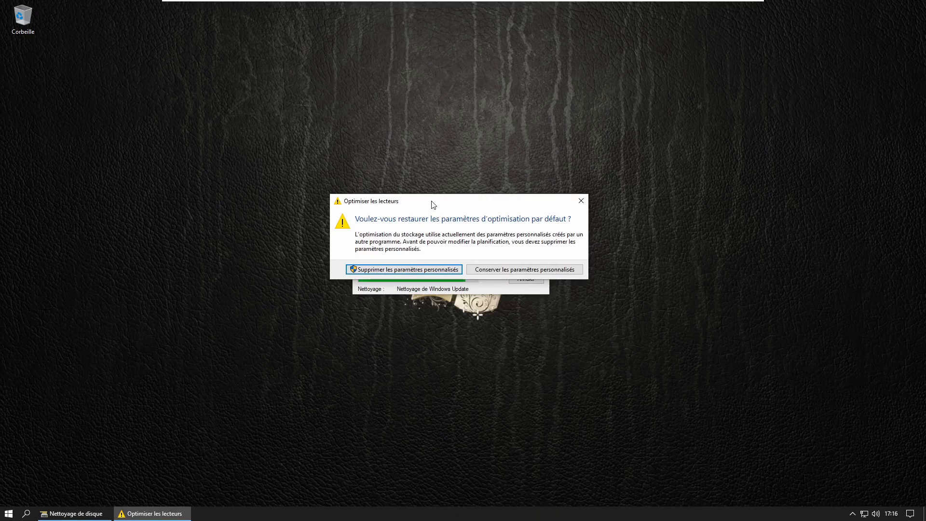
# - Choose to keep the custom optimization settings for Optimiser les lecteurs
pyautogui.moveTo(433, 205); pyautogui.dragTo(423, 220)
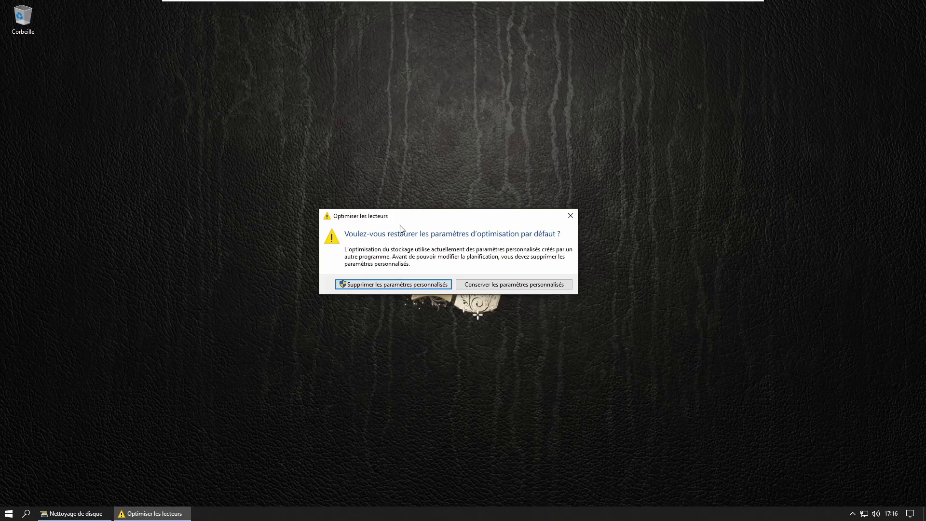
pyautogui.moveTo(387, 216)
pyautogui.mouseDown()
pyautogui.moveTo(420, 219)
pyautogui.moveTo(413, 288)
pyautogui.moveTo(384, 219)
pyautogui.mouseUp()
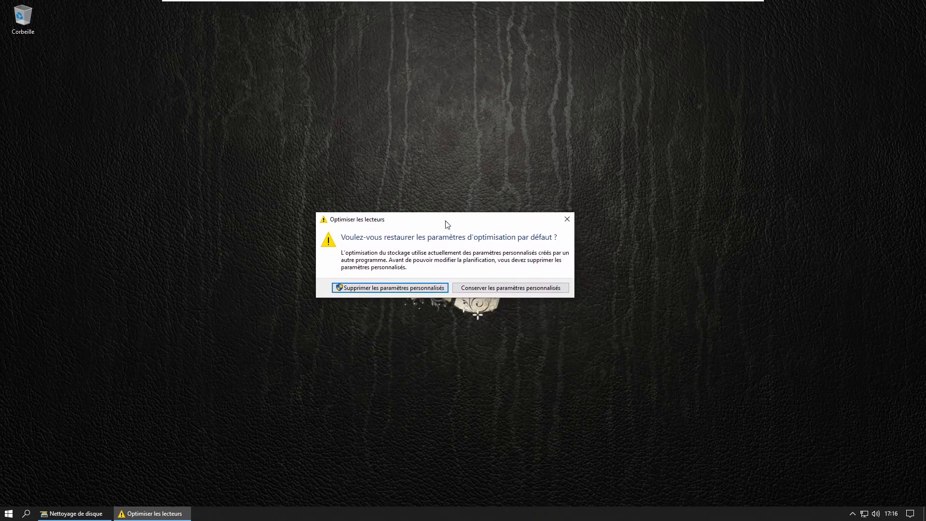
pyautogui.click(509, 292)
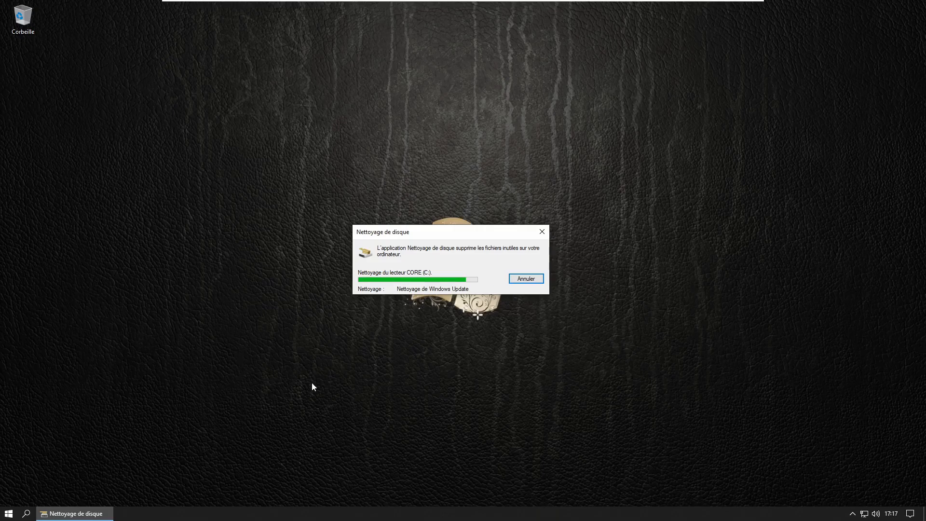
pyautogui.click(6, 516)
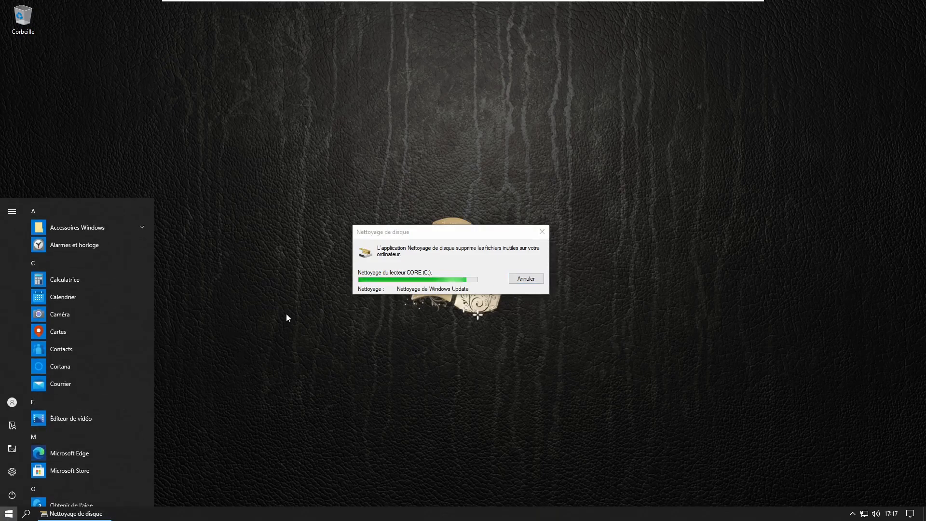
pyautogui.click(853, 514)
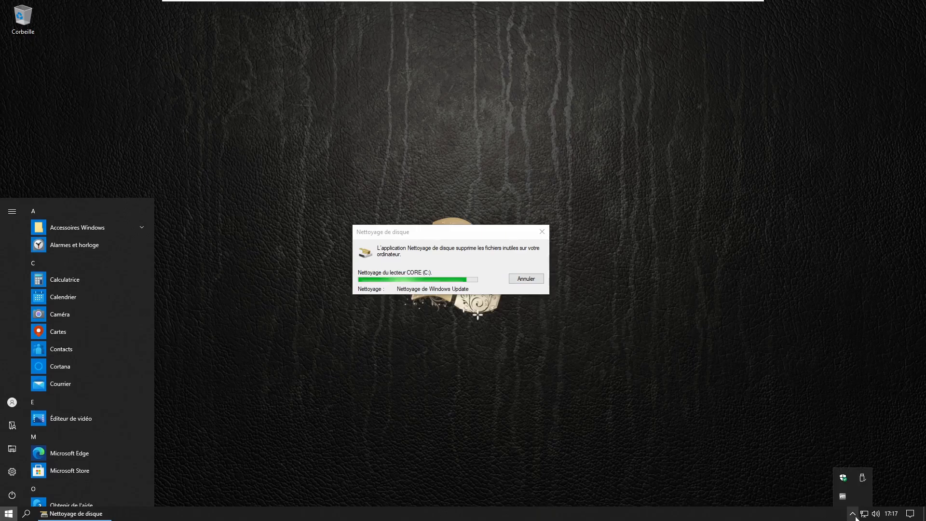
pyautogui.click(436, 235)
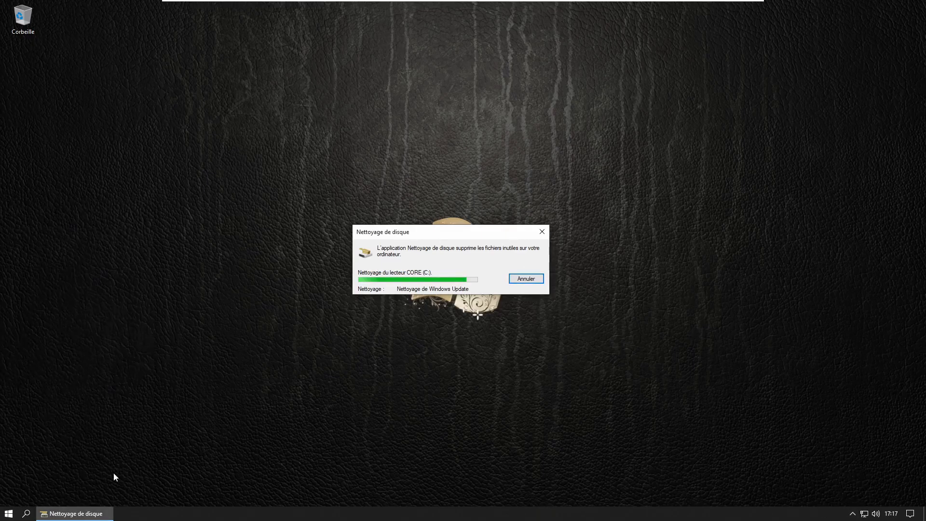
# - Open Clavier visuel from the Options d'ergonomie folder and move its window to the middle of the desktop
pyautogui.click(9, 513)
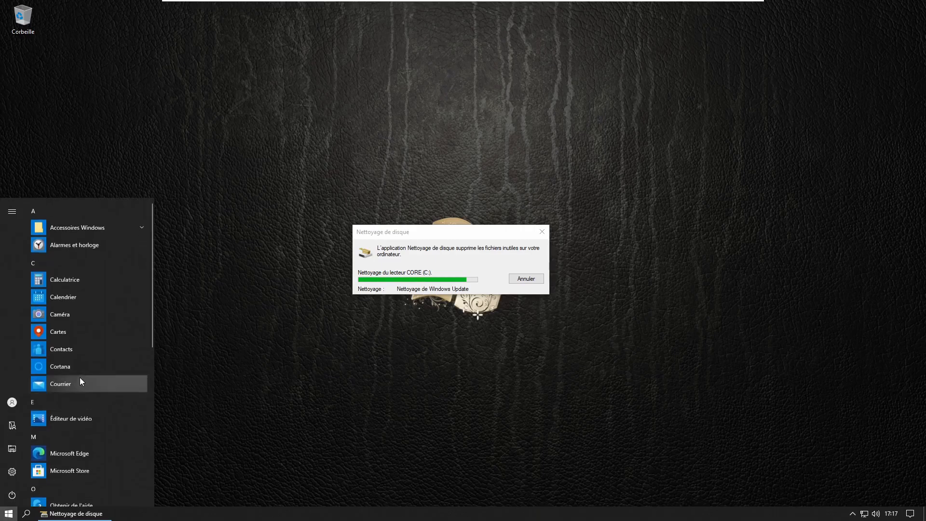
pyautogui.scroll(-7, 78, 386)
pyautogui.scroll(3, 74, 375)
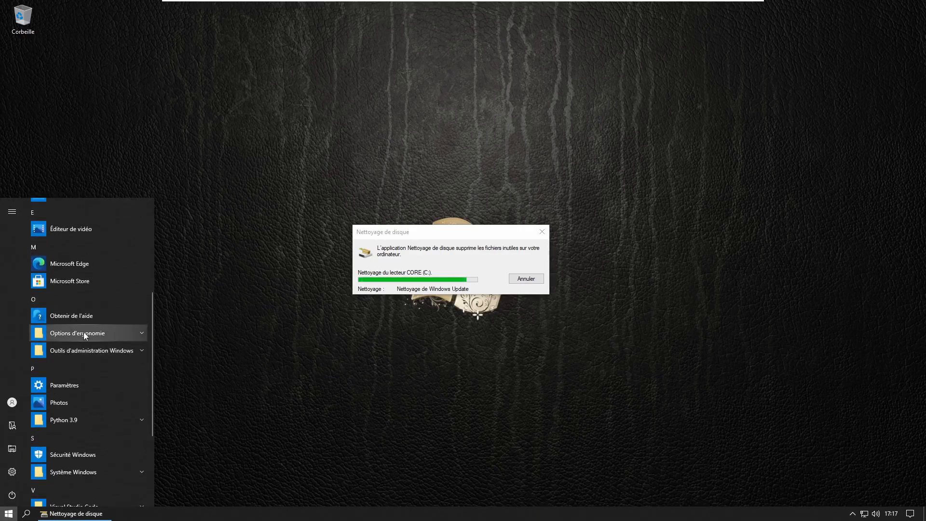
pyautogui.click(83, 333)
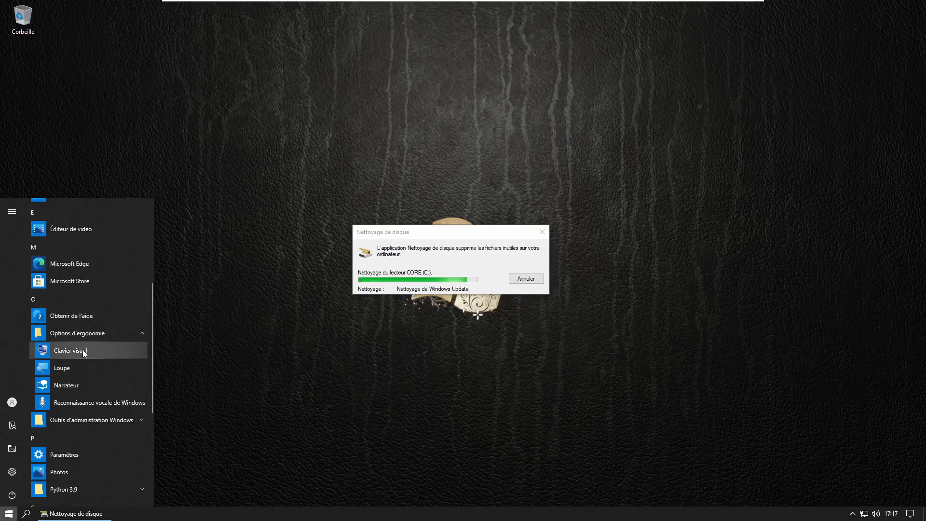
pyautogui.click(82, 350)
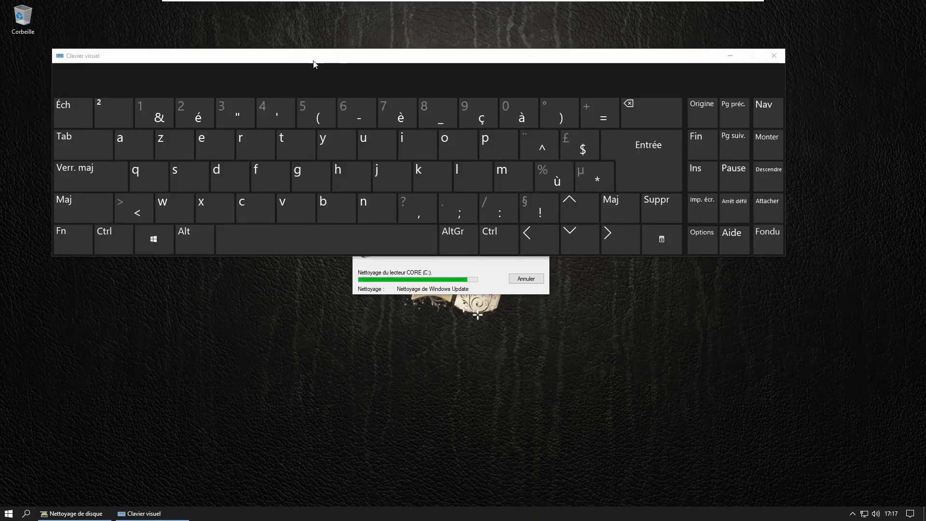
pyautogui.moveTo(314, 64); pyautogui.dragTo(357, 165)
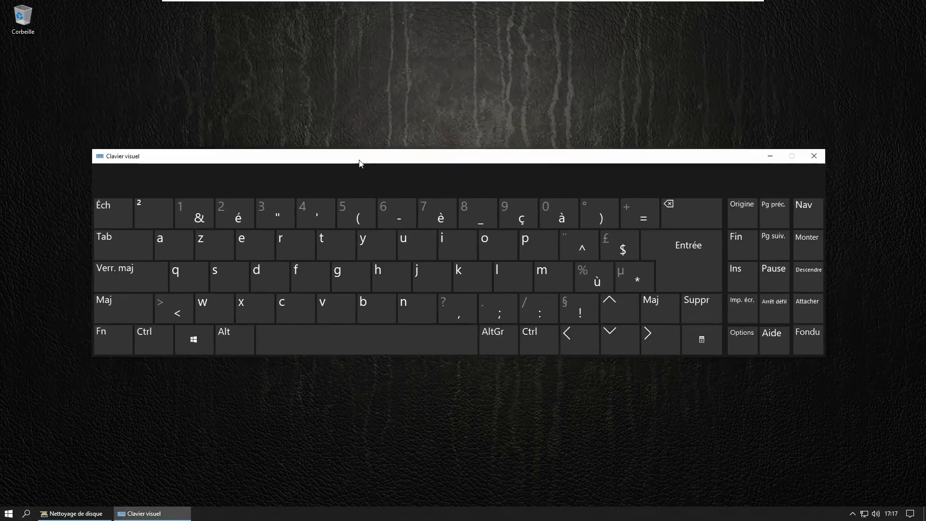
# - Close the Clavier visuel window
pyautogui.click(10, 514)
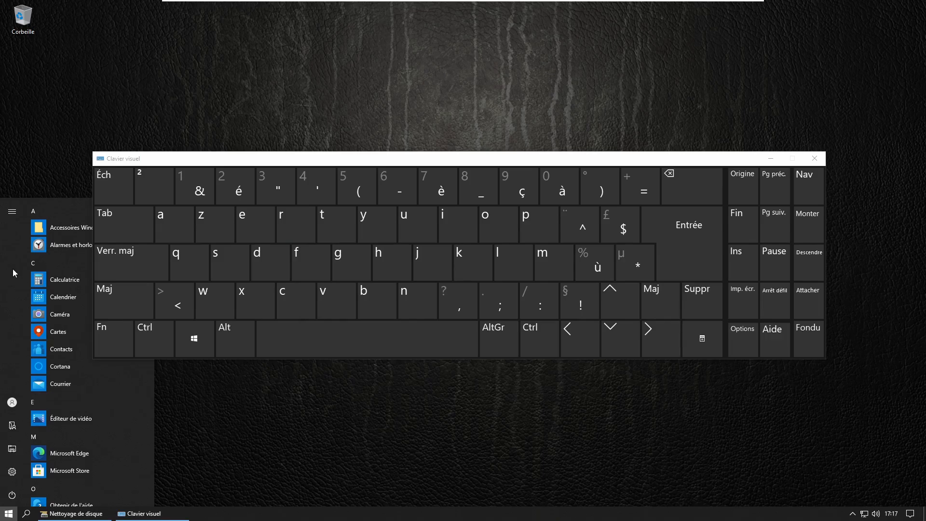
pyautogui.moveTo(155, 407); pyautogui.dragTo(131, 415)
pyautogui.click(306, 158)
pyautogui.click(815, 159)
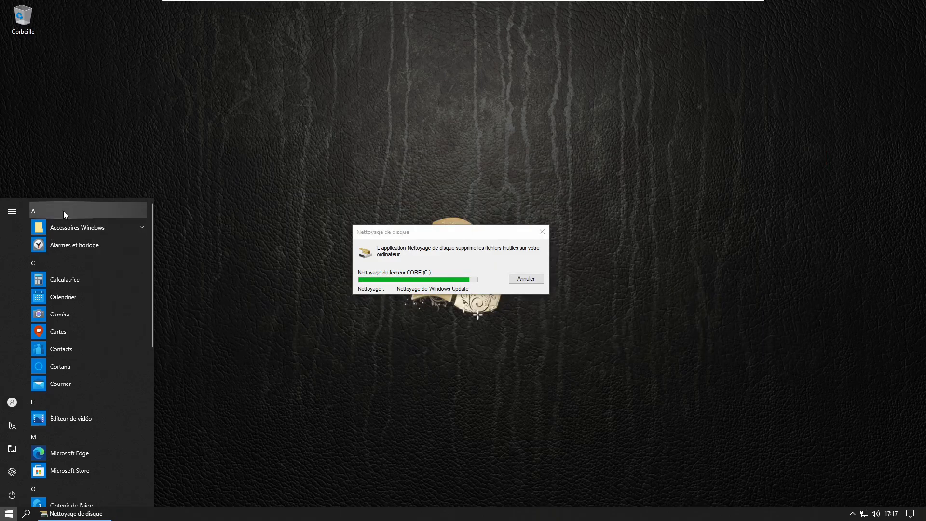
pyautogui.scroll(-3, 80, 406)
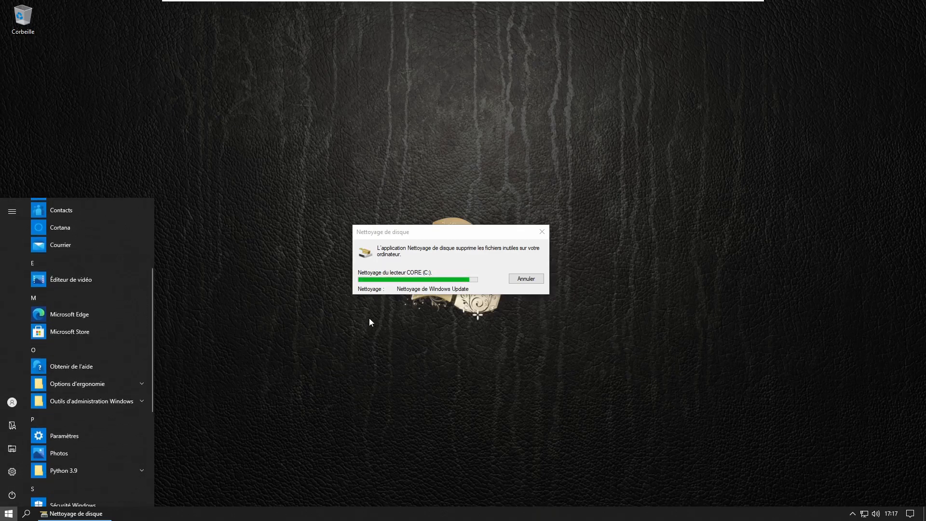
pyautogui.scroll(3, 135, 356)
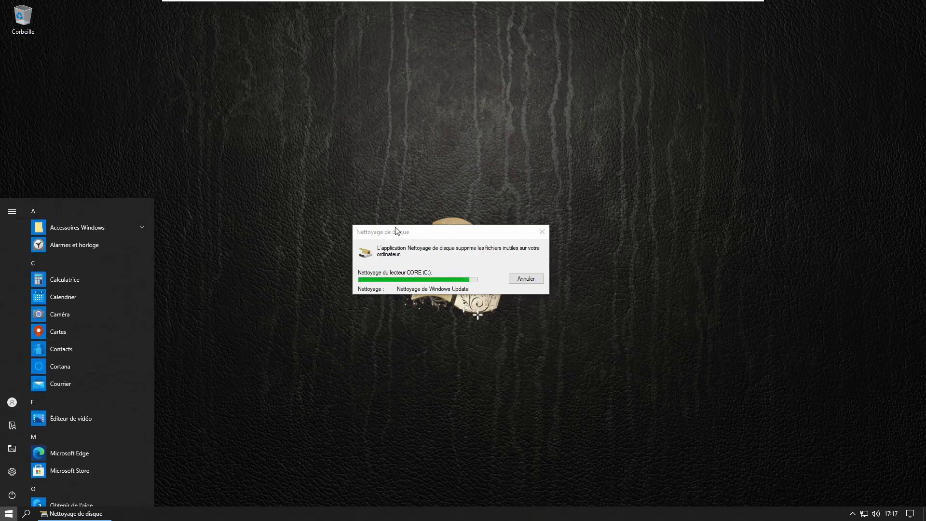
# - Look through the tools listed in the Outils d'administration Windows folder
pyautogui.scroll(-6, 100, 384)
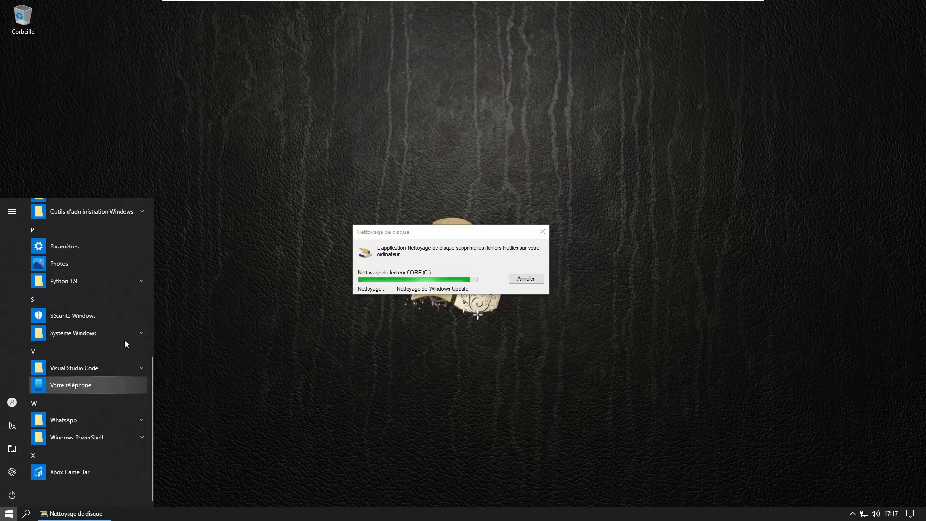
pyautogui.scroll(1, 111, 309)
pyautogui.click(121, 308)
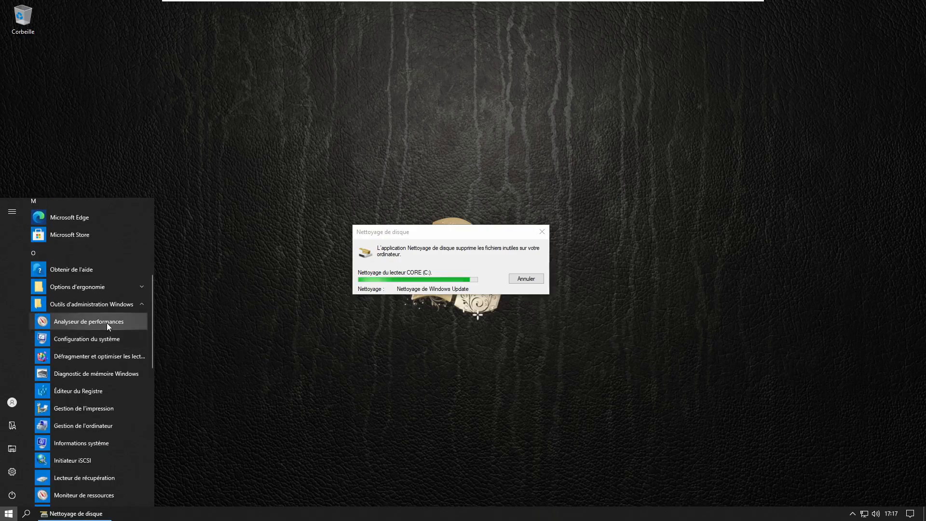
pyautogui.click(317, 322)
# - Create a new text document on the desktop and enter dfrgui as its name
pyautogui.rightClick(106, 162)
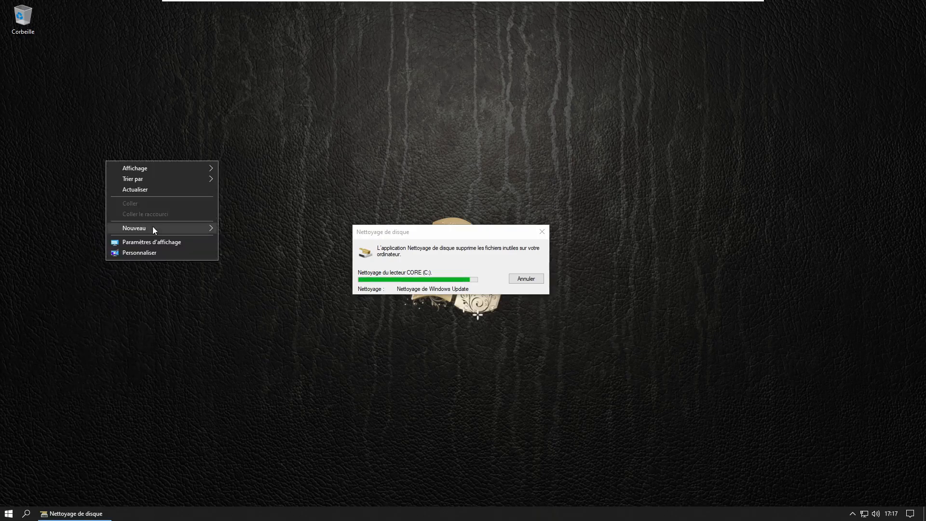
pyautogui.moveTo(154, 228)
pyautogui.click(276, 274)
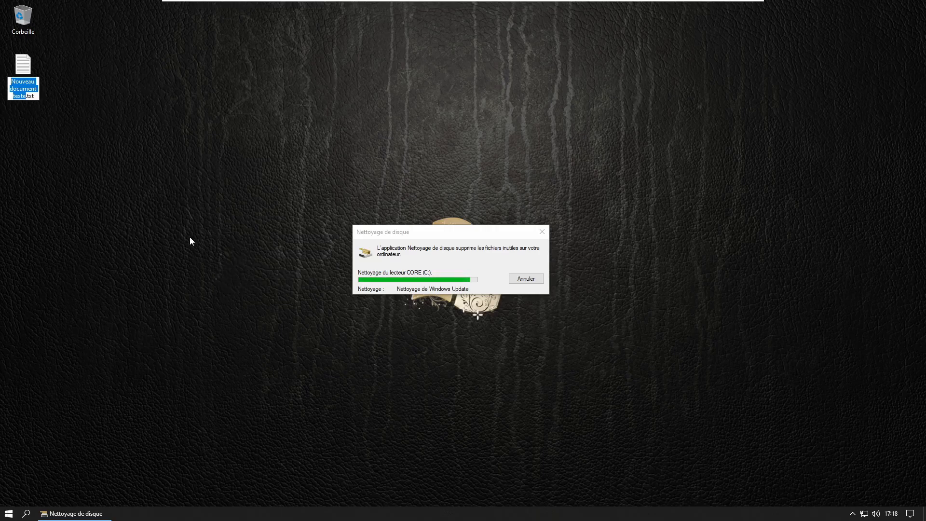
pyautogui.write('dfrgui')
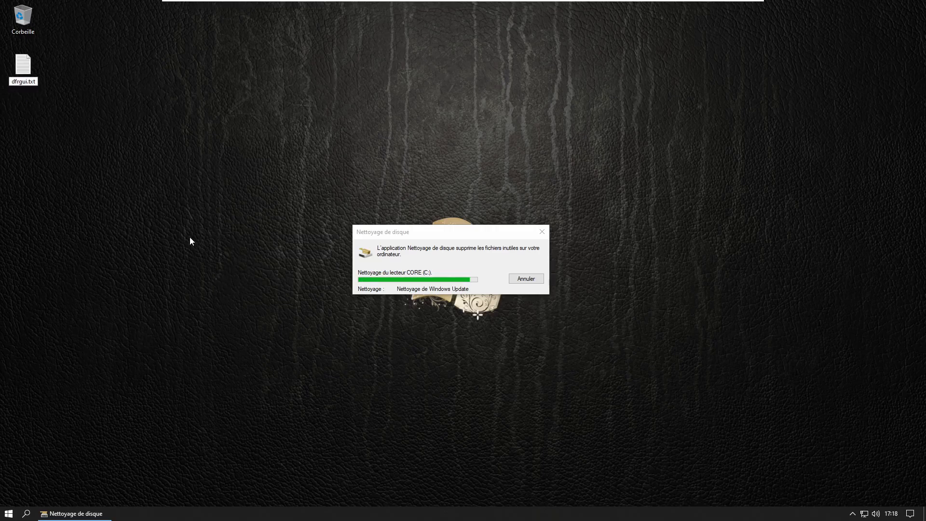
# - Cancel naming the new text document and delete it from the desktop
pyautogui.press('BackSpace')
pyautogui.press('BackSpace')
pyautogui.press('BackSpace')
pyautogui.press('BackSpace')
pyautogui.press('BackSpace')
pyautogui.press('BackSpace')
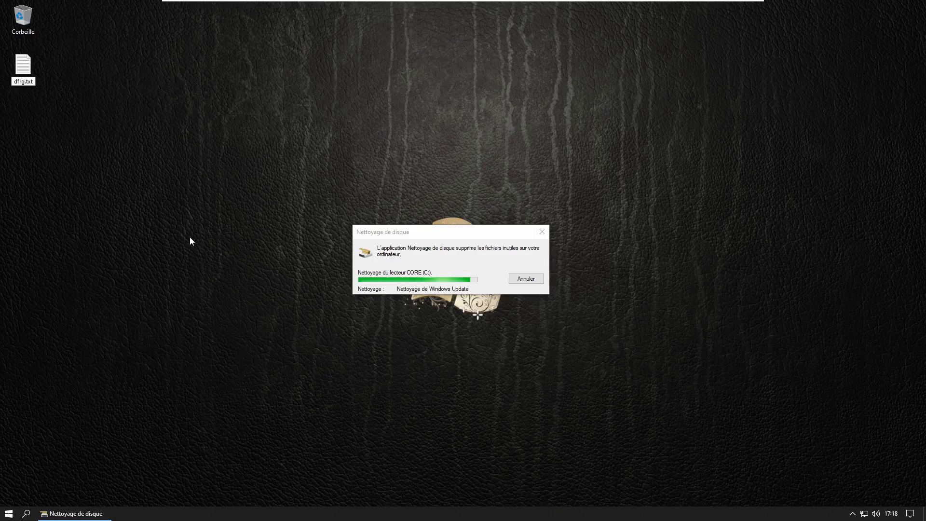
pyautogui.press('Escape')
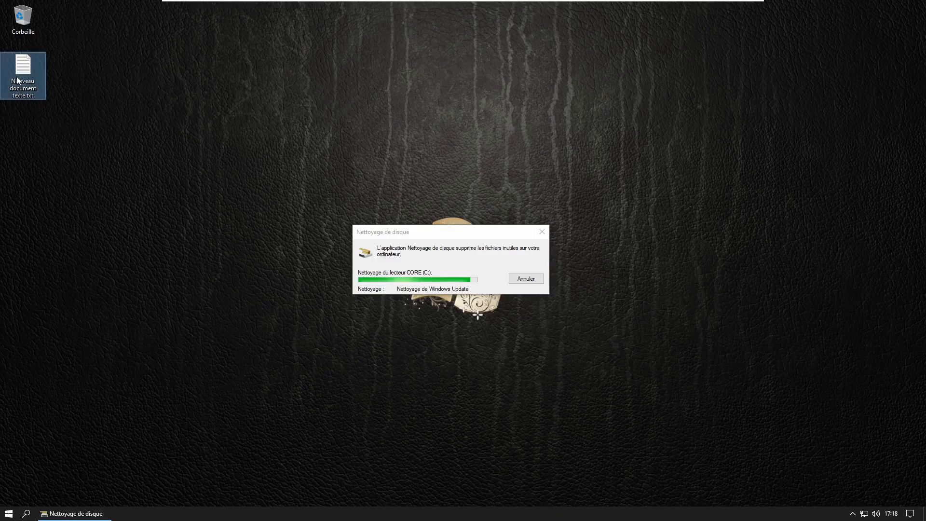
pyautogui.press('Delete')
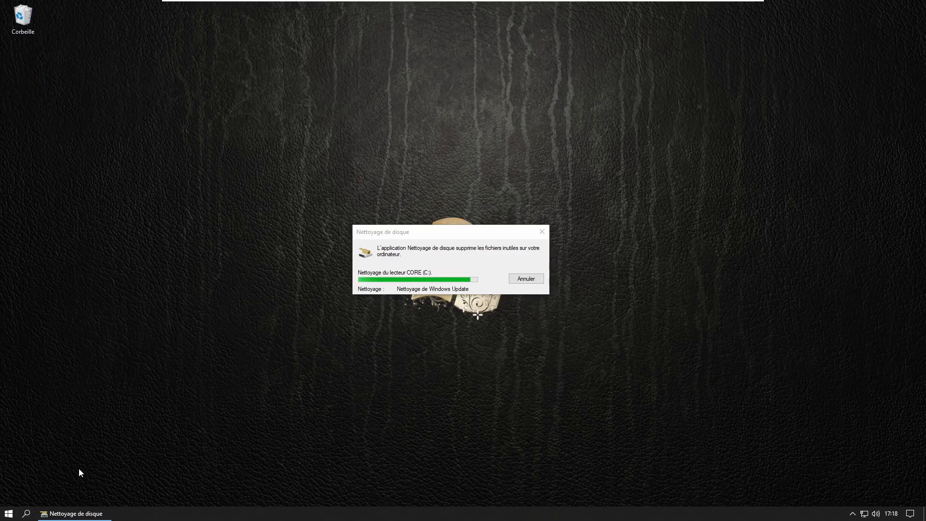
# - Launch the tool for defragmenting and optimizing drives and remove its custom optimization settings
pyautogui.press('super')
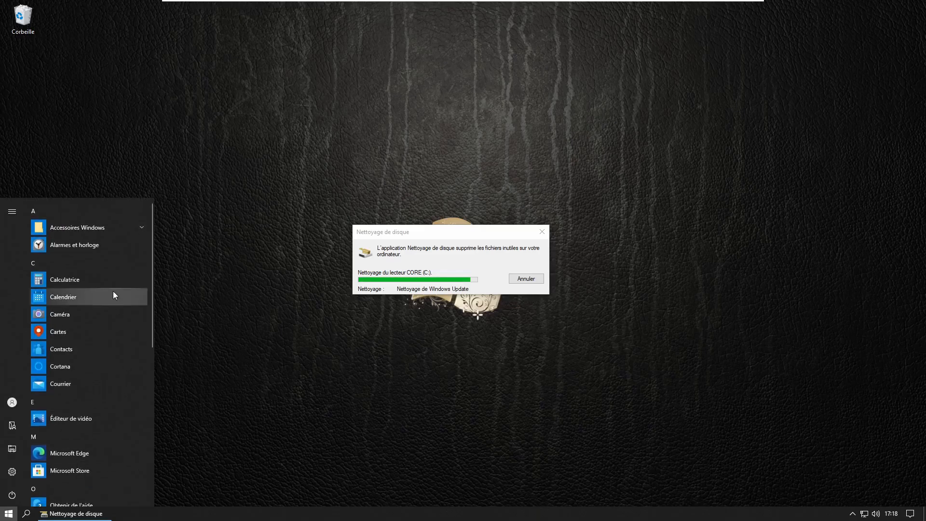
pyautogui.scroll(-6, 113, 292)
pyautogui.scroll(2, 93, 222)
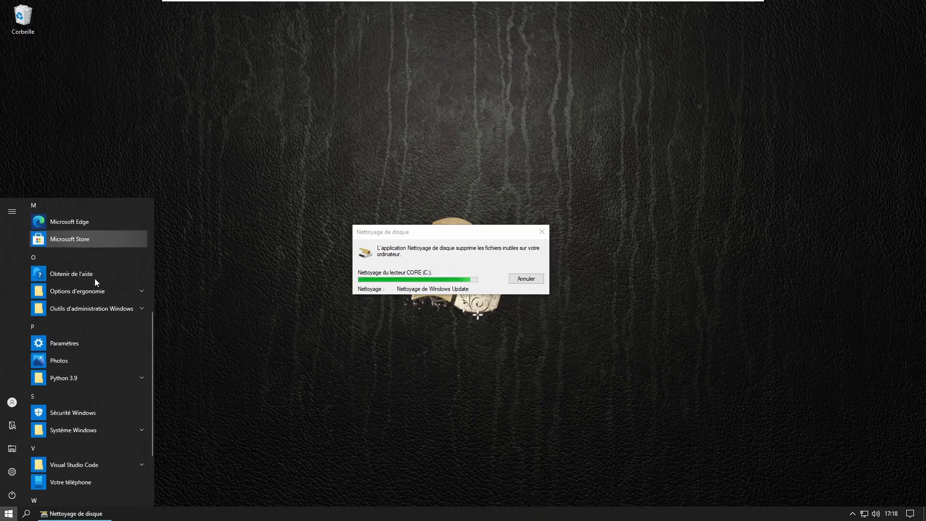
pyautogui.click(99, 308)
pyautogui.click(87, 361)
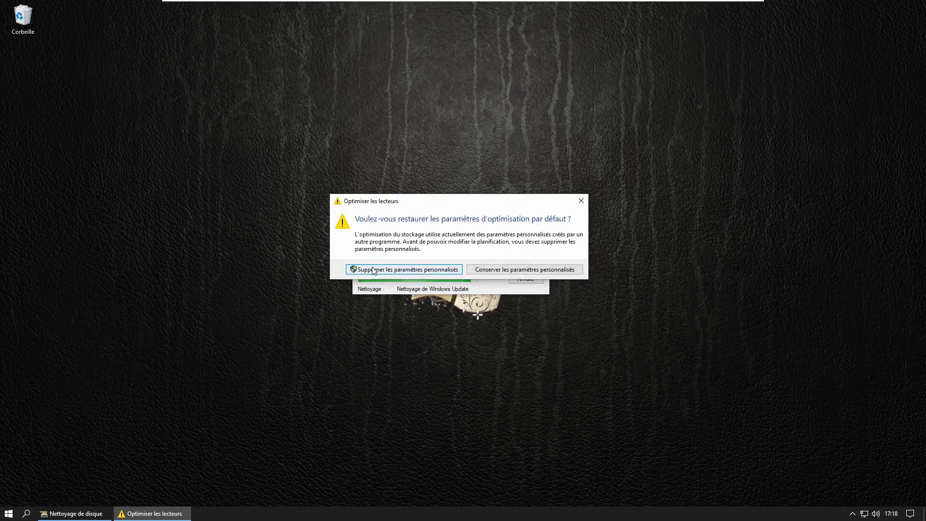
pyautogui.click(372, 269)
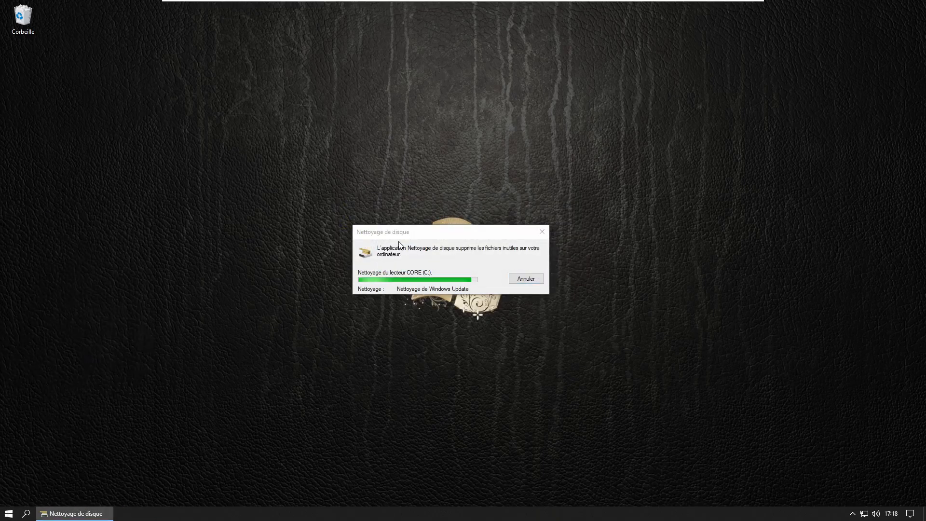
# - Move the Optimiser les lecteurs window aside and review the media type, last analysis and status of drive CORE (C:)
pyautogui.moveTo(495, 145); pyautogui.dragTo(230, 122)
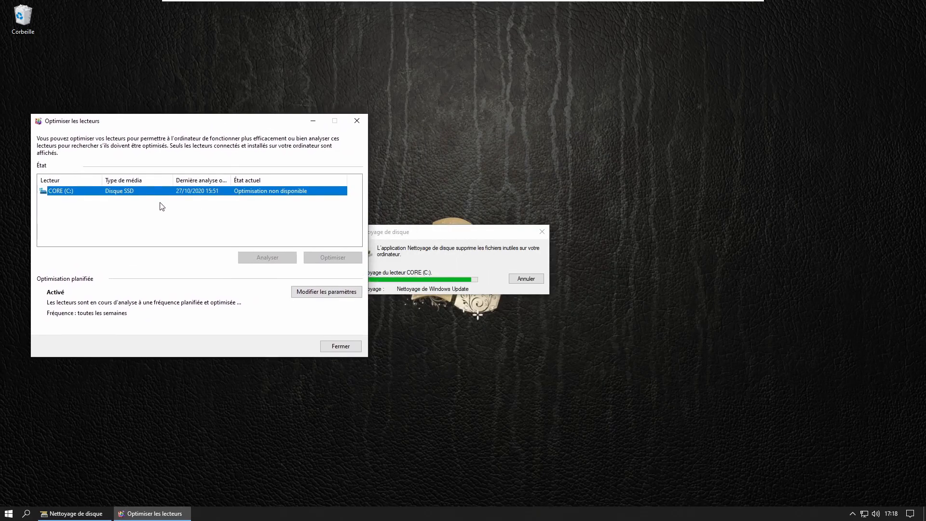
pyautogui.moveTo(126, 127); pyautogui.dragTo(151, 124)
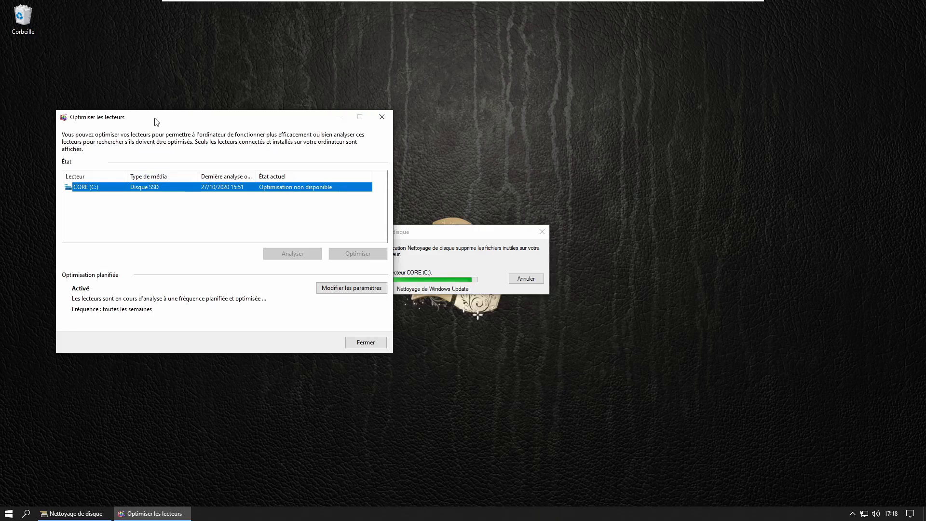
pyautogui.moveTo(159, 121); pyautogui.dragTo(181, 153)
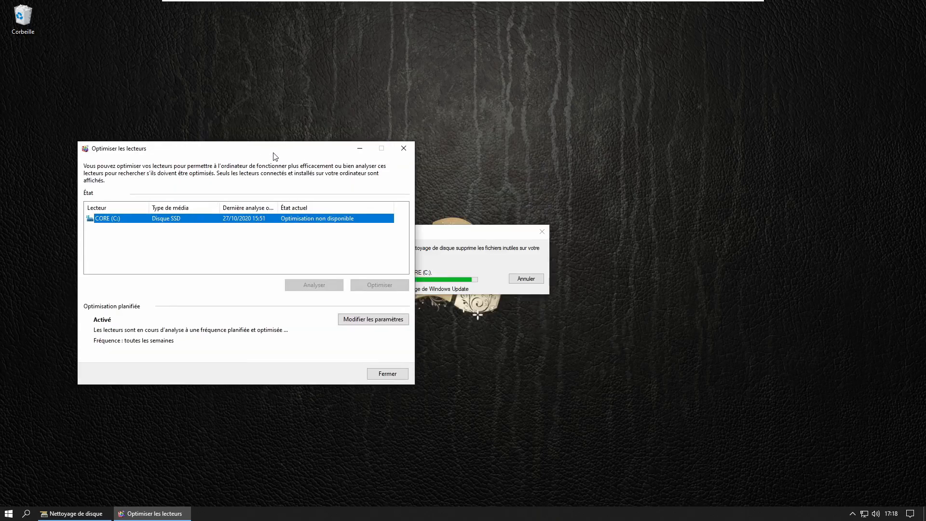
pyautogui.moveTo(273, 153); pyautogui.dragTo(240, 134)
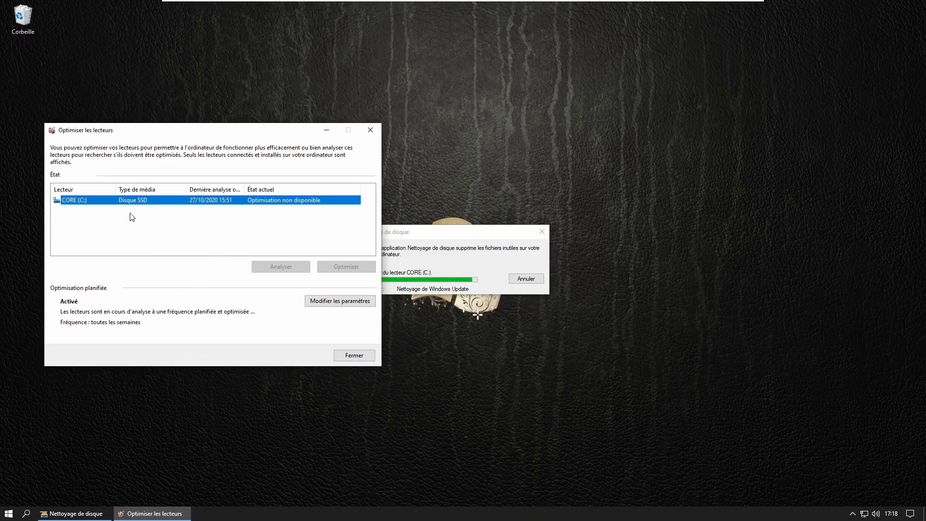
# - Check the drive optimization schedule settings without changing them and close Optimiser les lecteurs
pyautogui.click(327, 305)
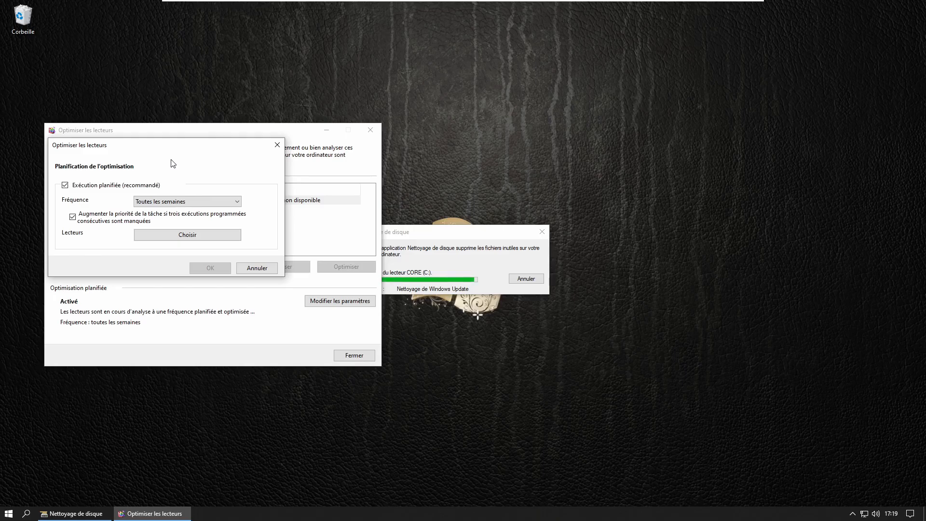
pyautogui.click(250, 269)
pyautogui.moveTo(245, 129); pyautogui.dragTo(463, 138)
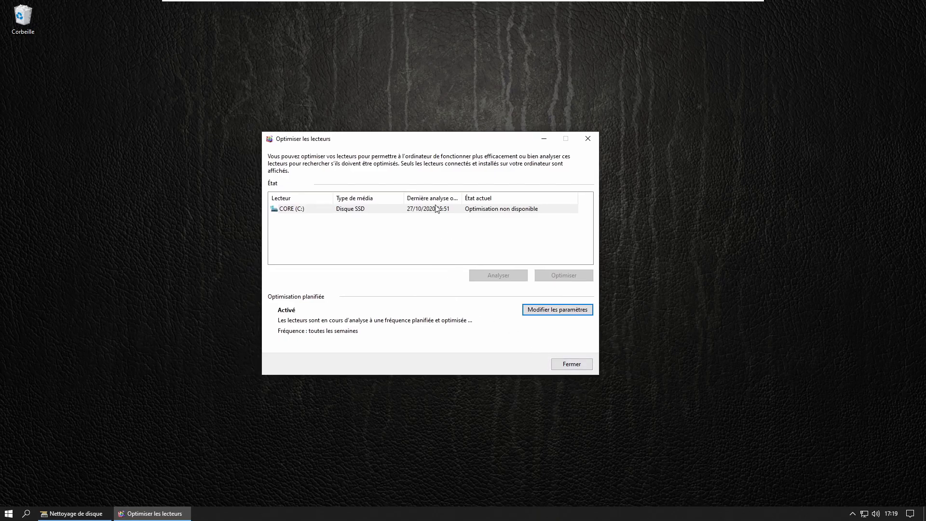
pyautogui.moveTo(436, 142); pyautogui.dragTo(392, 144)
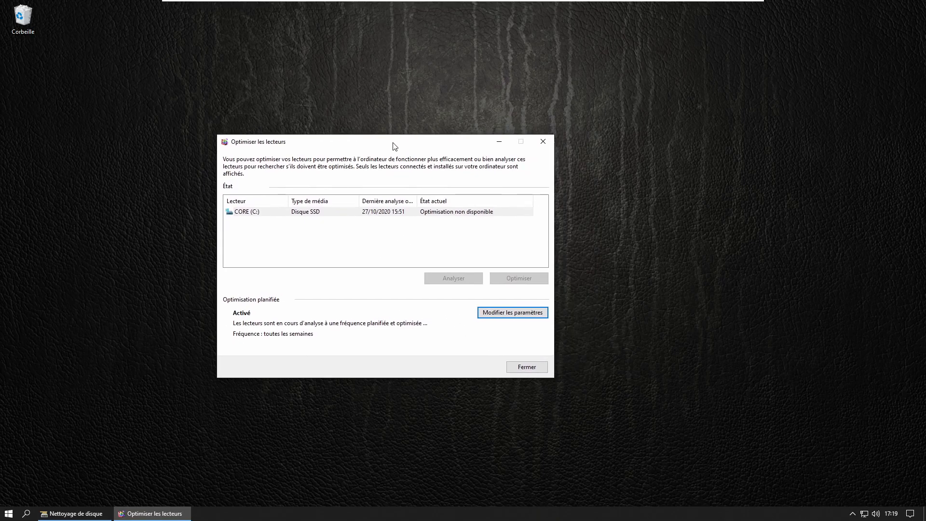
pyautogui.click(528, 368)
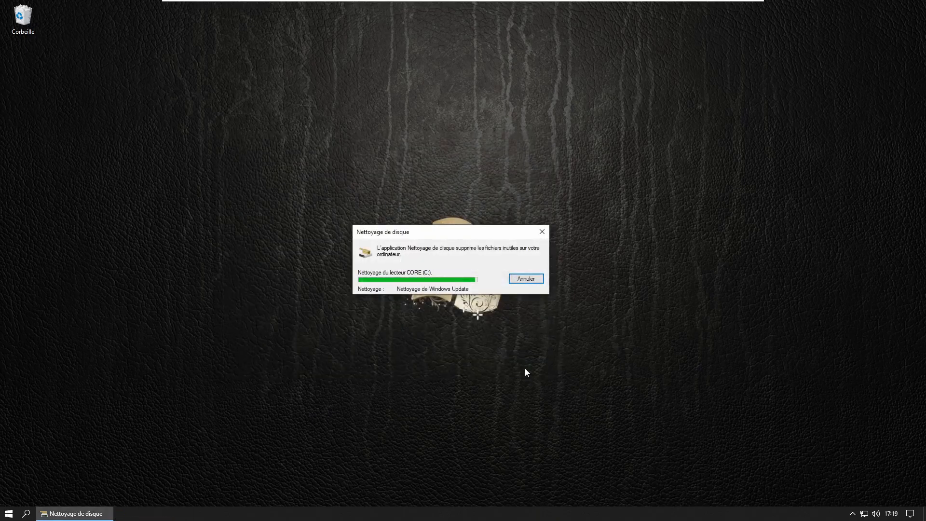
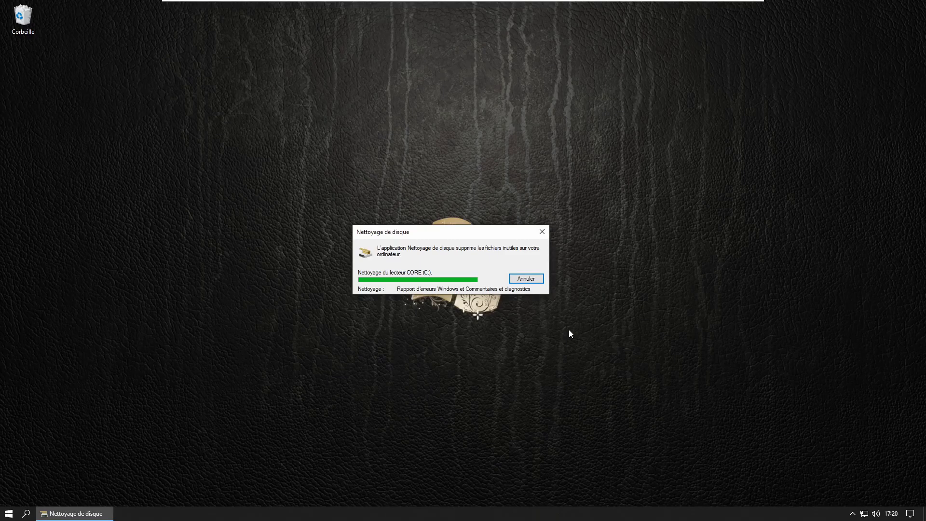
# - Open File Explorer and go to the %appdata% location
pyautogui.click(9, 514)
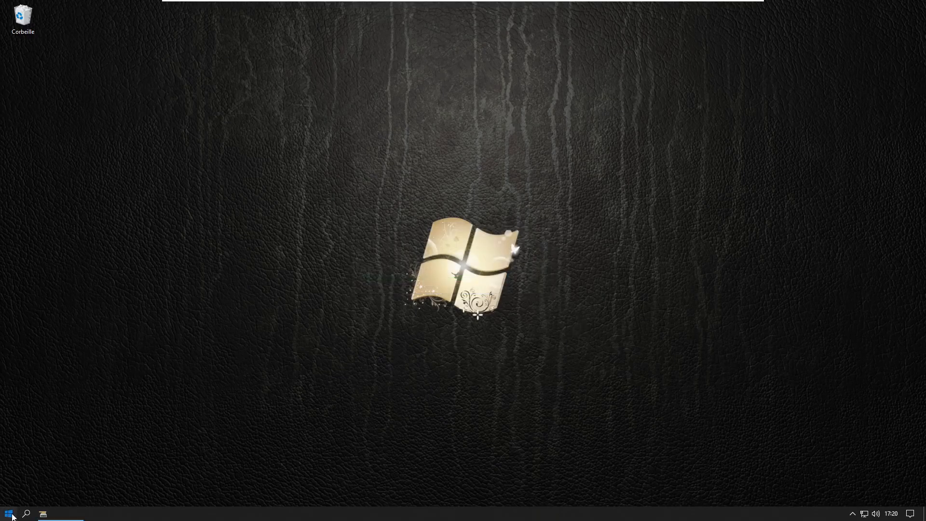
pyautogui.click(283, 233)
pyautogui.press('super+e')
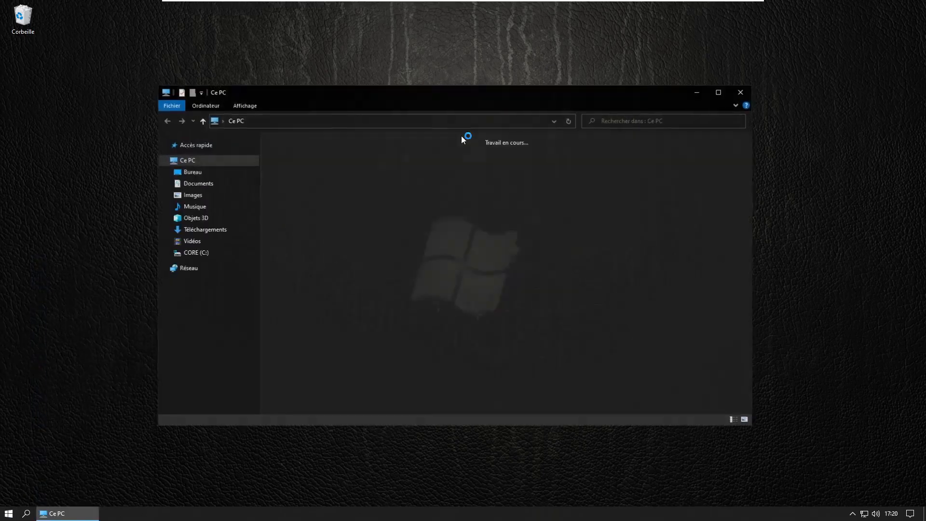
pyautogui.click(317, 126)
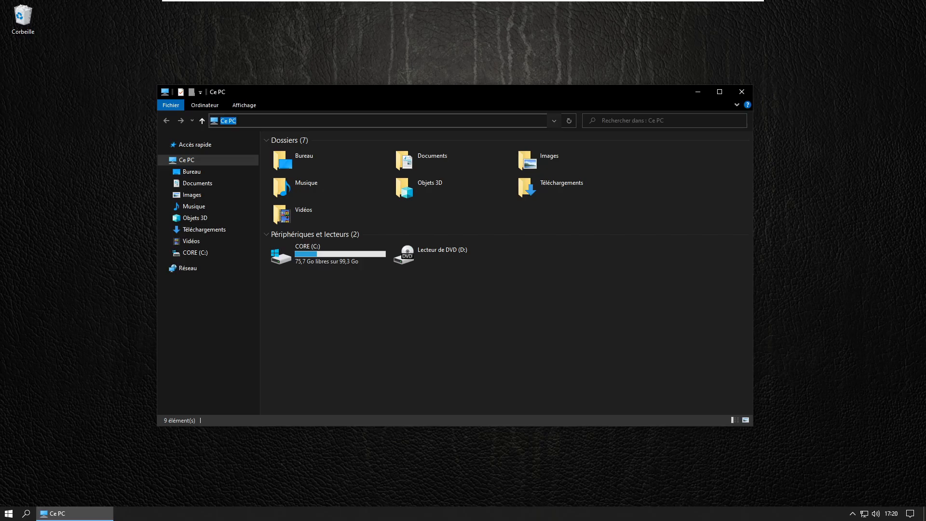
pyautogui.write('%appdata%')
pyautogui.press('Return')
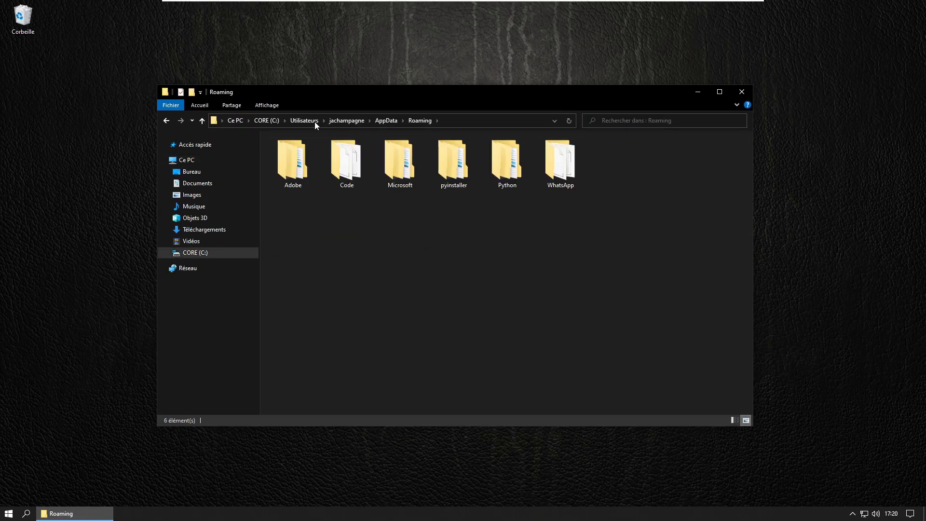
# - Go up to the AppData folder, examine the contents of its Local subfolder, and close File Explorer
pyautogui.click(385, 120)
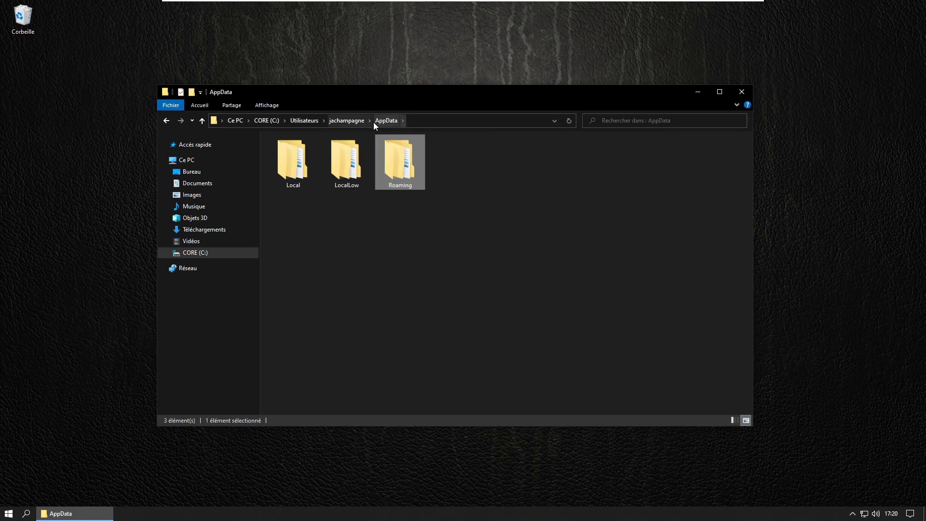
pyautogui.click(486, 246)
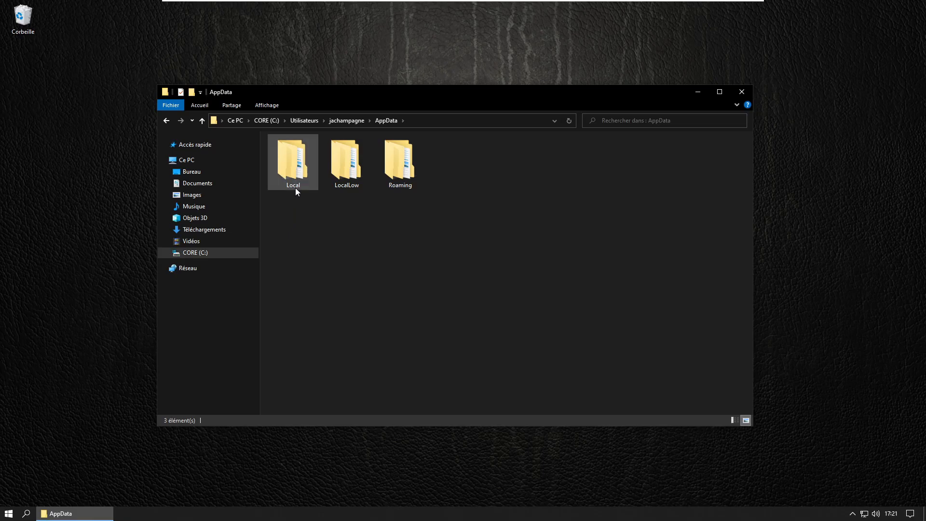
pyautogui.moveTo(296, 186)
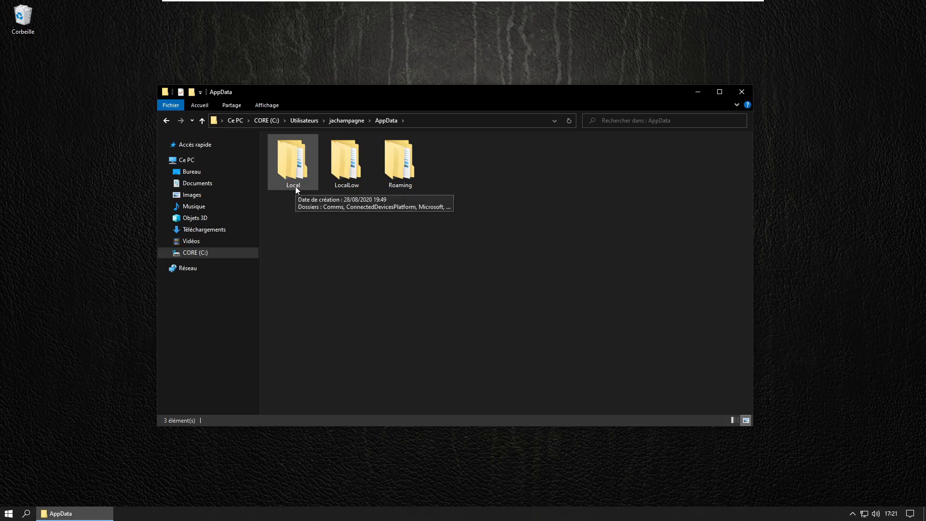
pyautogui.doubleClick(288, 158)
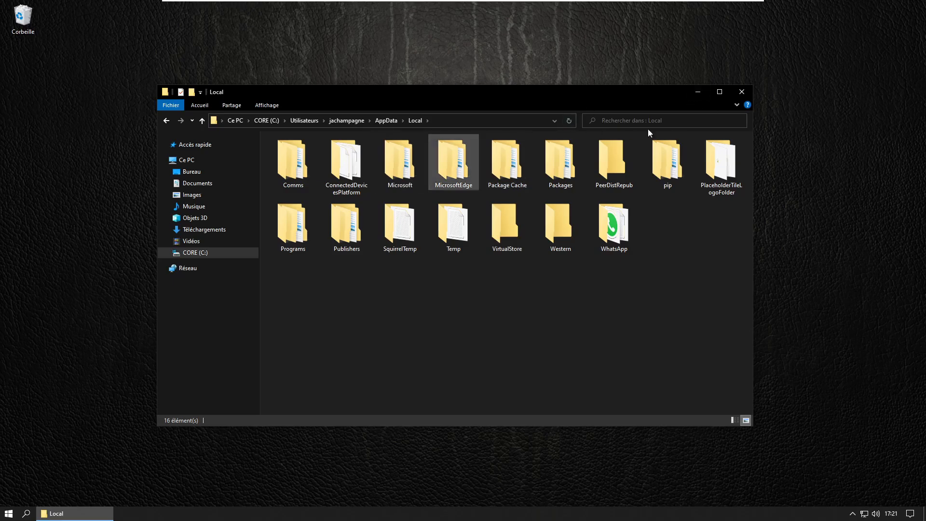
pyautogui.click(742, 92)
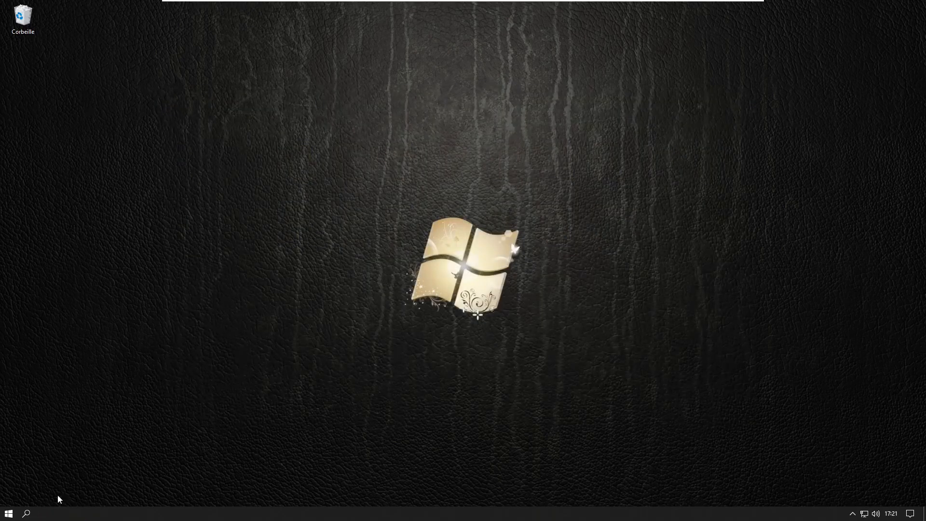
# - Look at the WhatsApp folder in the list of installed apps
pyautogui.click(9, 514)
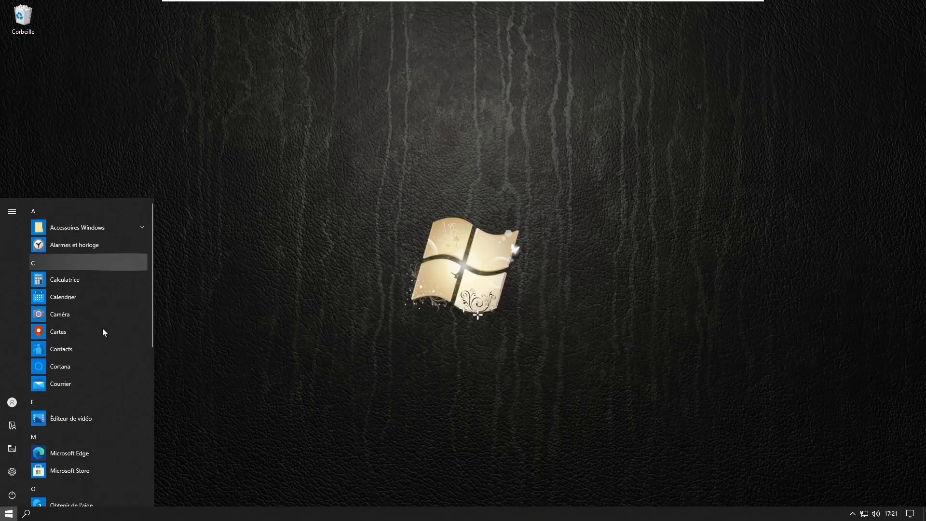
pyautogui.scroll(-6, 86, 365)
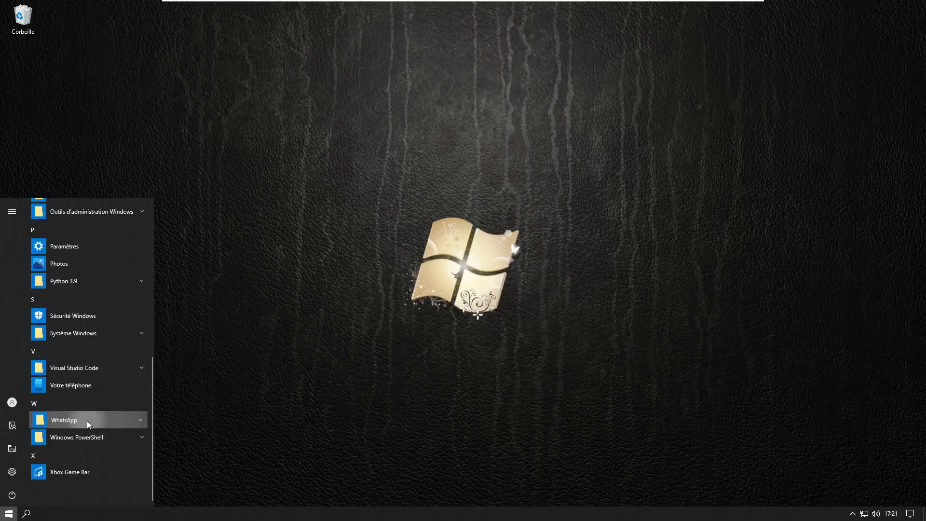
pyautogui.click(87, 420)
pyautogui.click(275, 308)
pyautogui.click(11, 515)
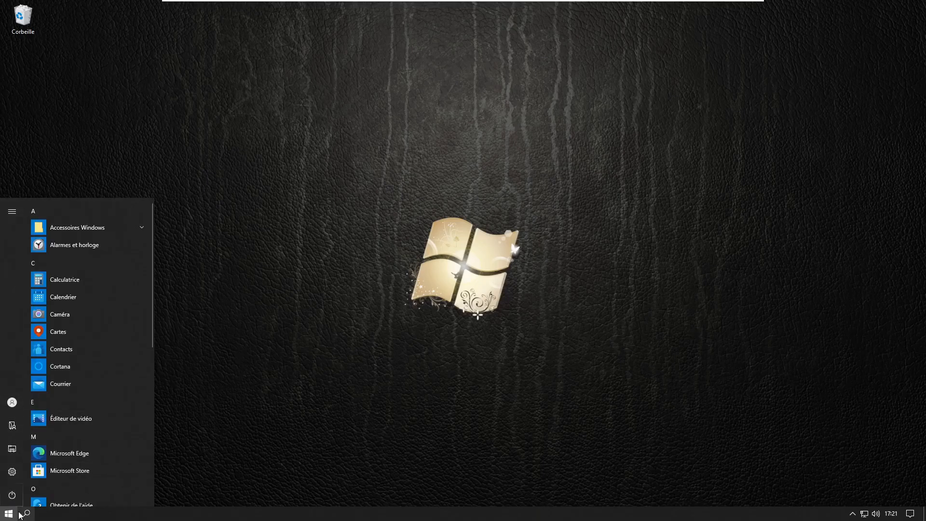
pyautogui.scroll(-1, 60, 424)
pyautogui.click(202, 416)
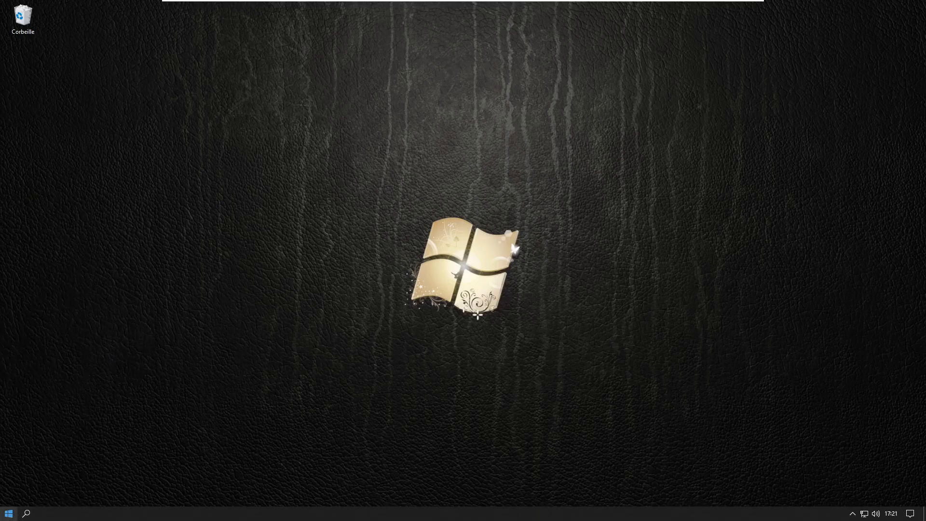
# - Open the Applications et fonctionnalités settings page
pyautogui.rightClick(8, 514)
pyautogui.click(103, 247)
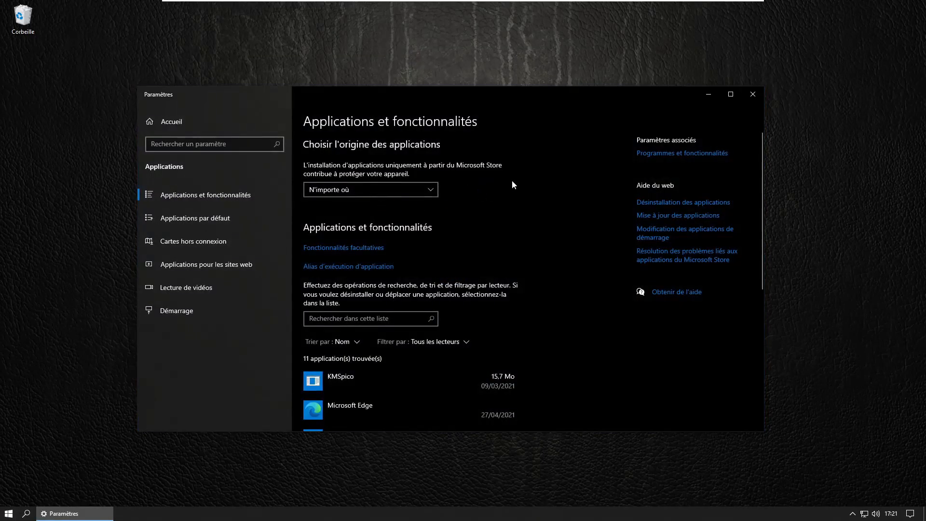
pyautogui.click(382, 320)
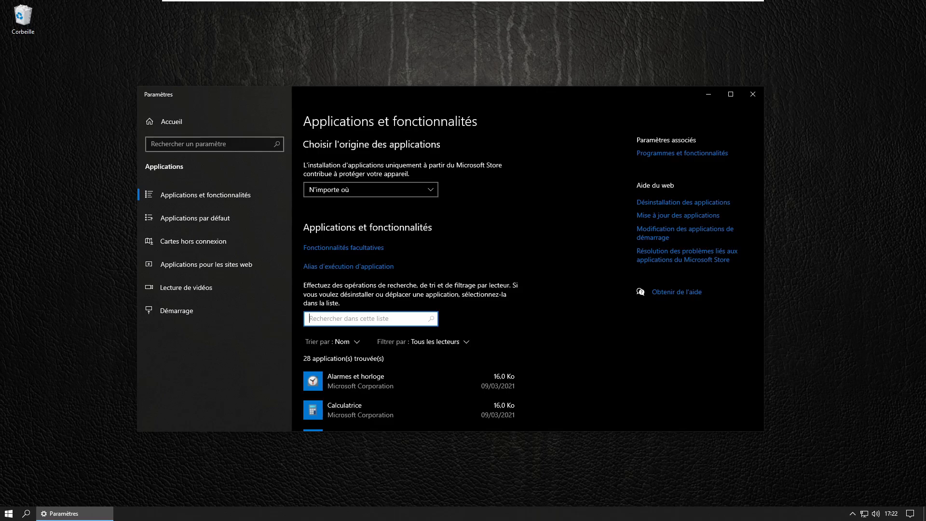
pyautogui.moveTo(339, 95); pyautogui.dragTo(327, 89)
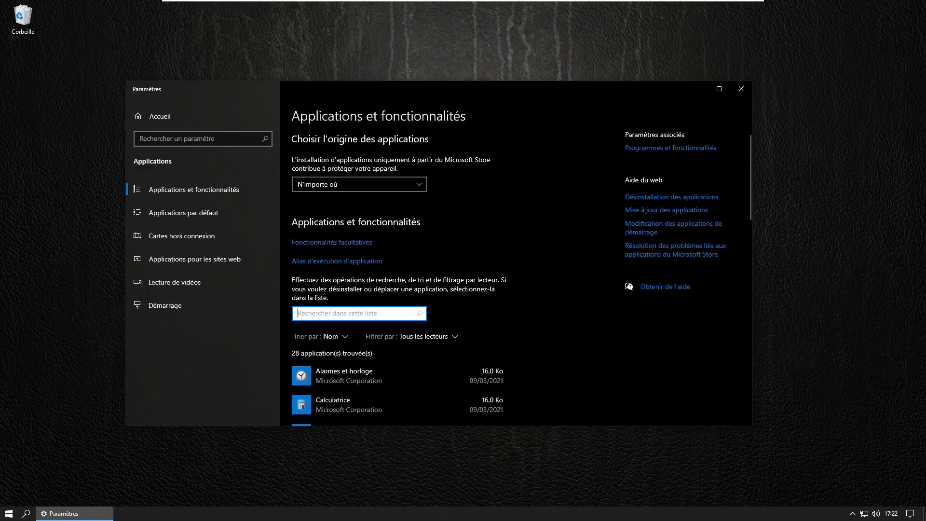
pyautogui.click(741, 89)
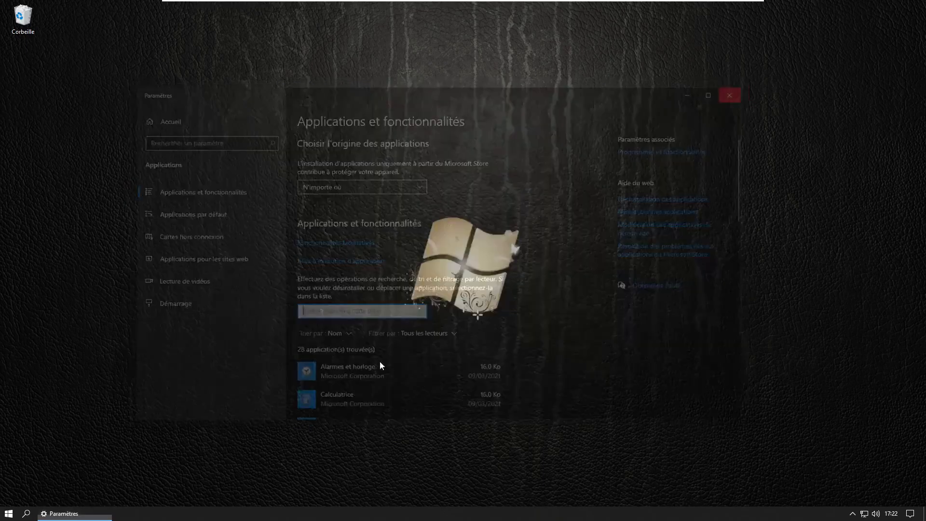
# - Reopen the Applications et fonctionnalités settings page, uninstall WhatsApp, and close the settings window
pyautogui.rightClick(8, 513)
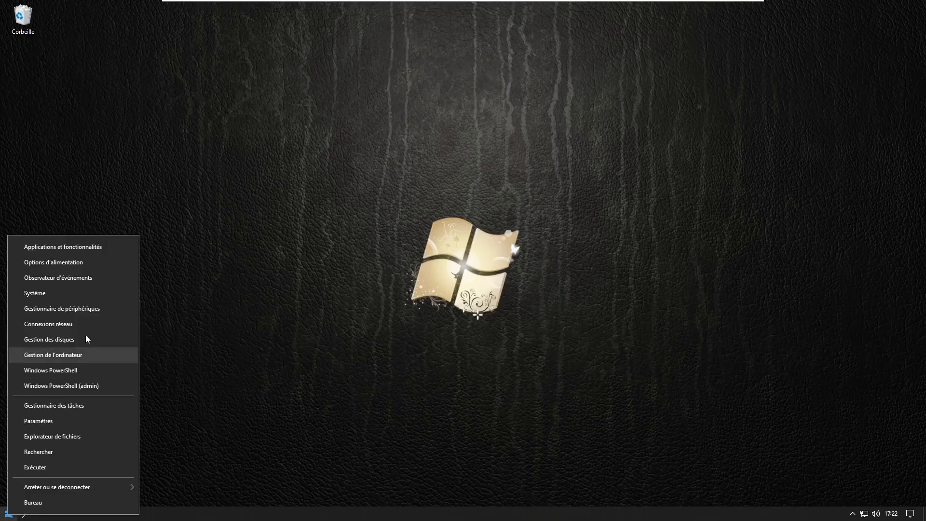
pyautogui.click(53, 247)
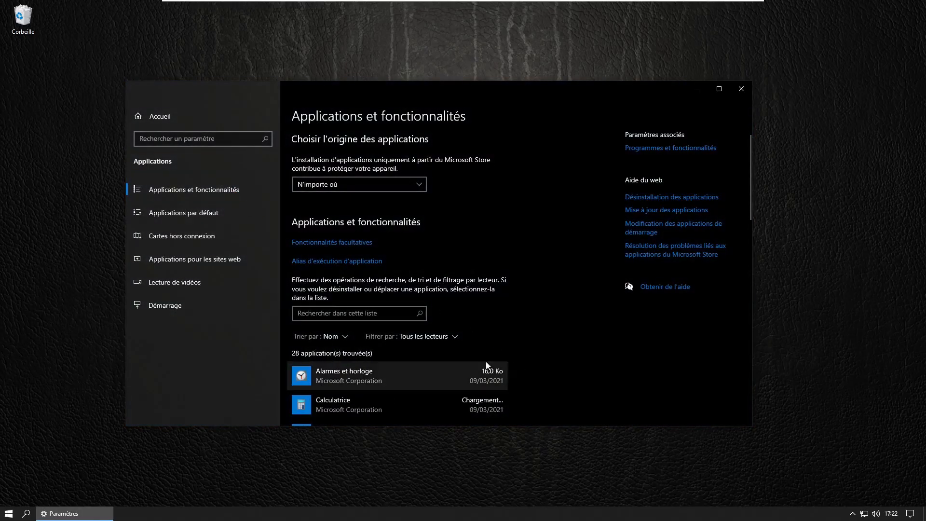
pyautogui.scroll(-1, 539, 374)
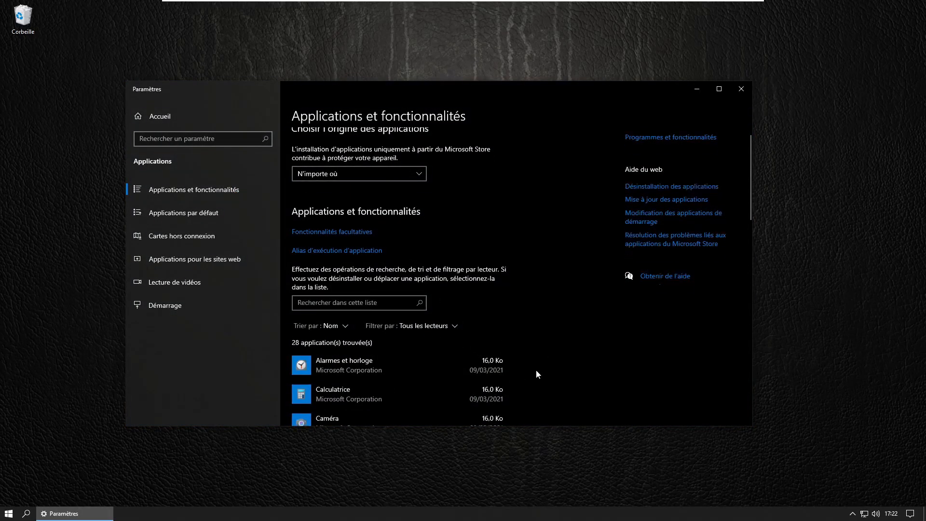
pyautogui.scroll(-15, 537, 374)
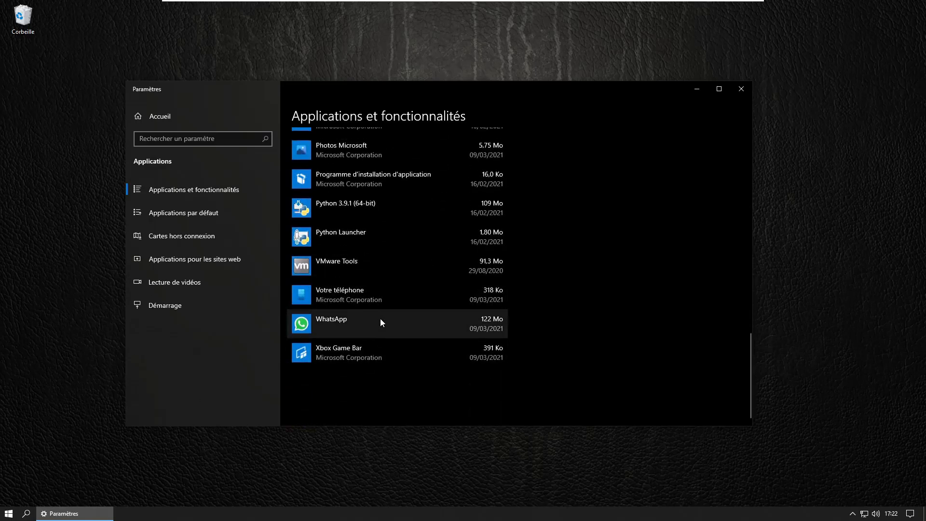
pyautogui.click(380, 324)
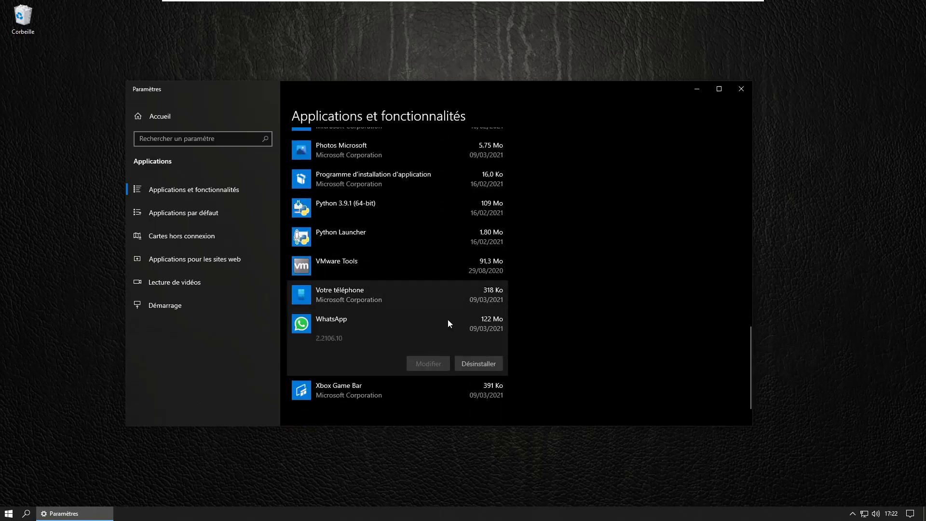
pyautogui.click(489, 369)
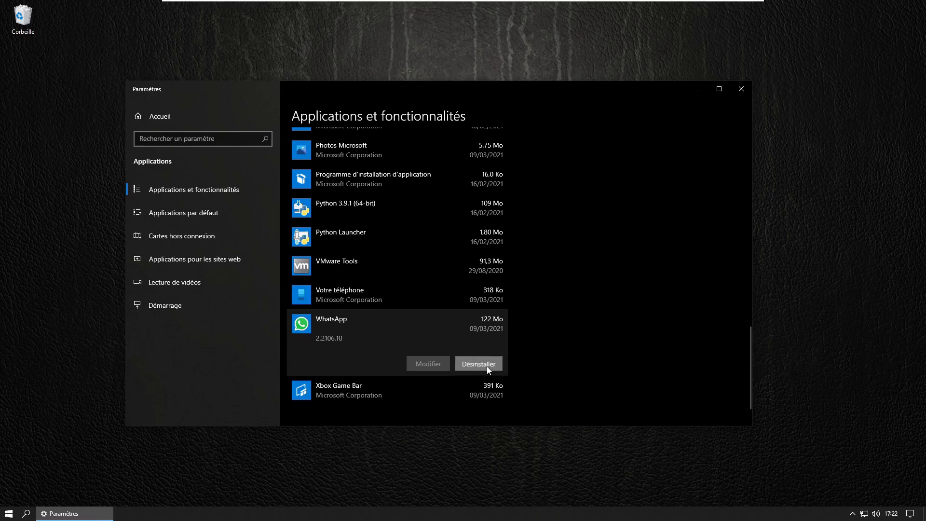
pyautogui.click(511, 341)
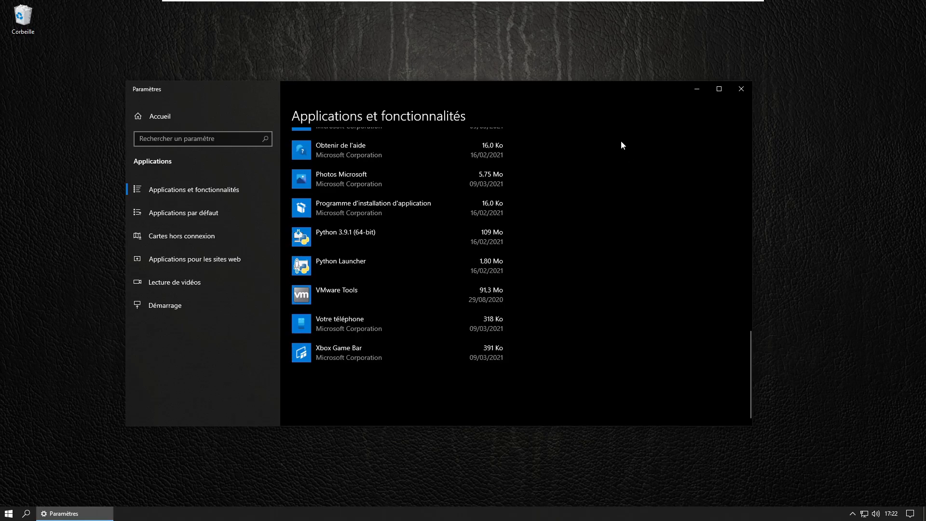
pyautogui.click(742, 89)
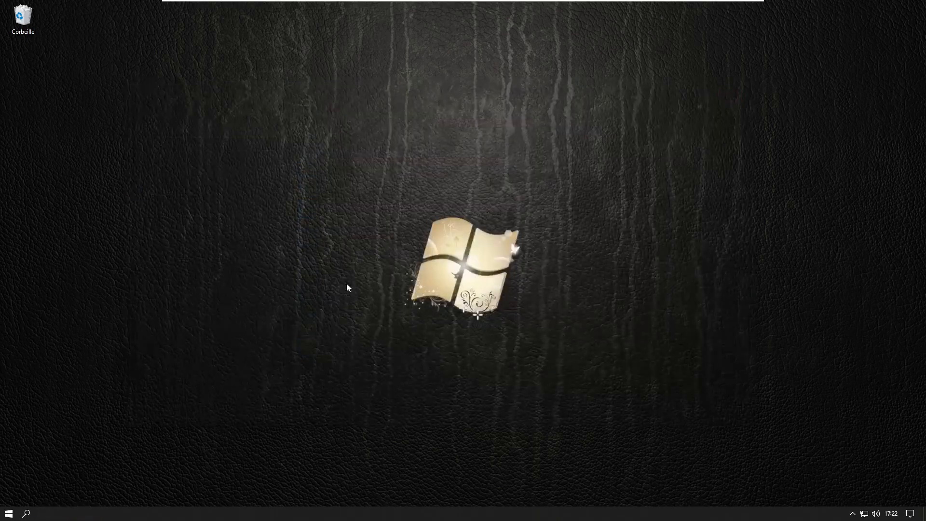
# - Open File Explorer and go to the %appdata% location
pyautogui.click(95, 420)
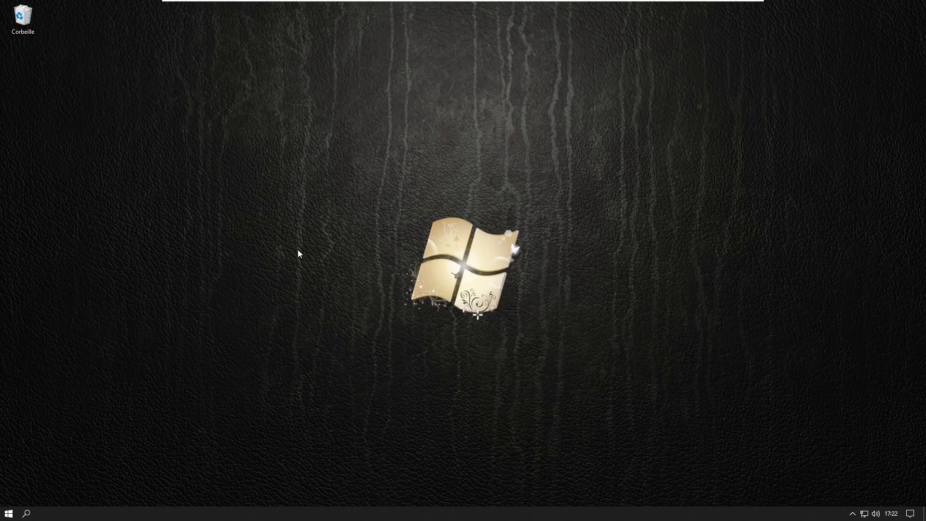
pyautogui.press('super+e')
pyautogui.click(342, 120)
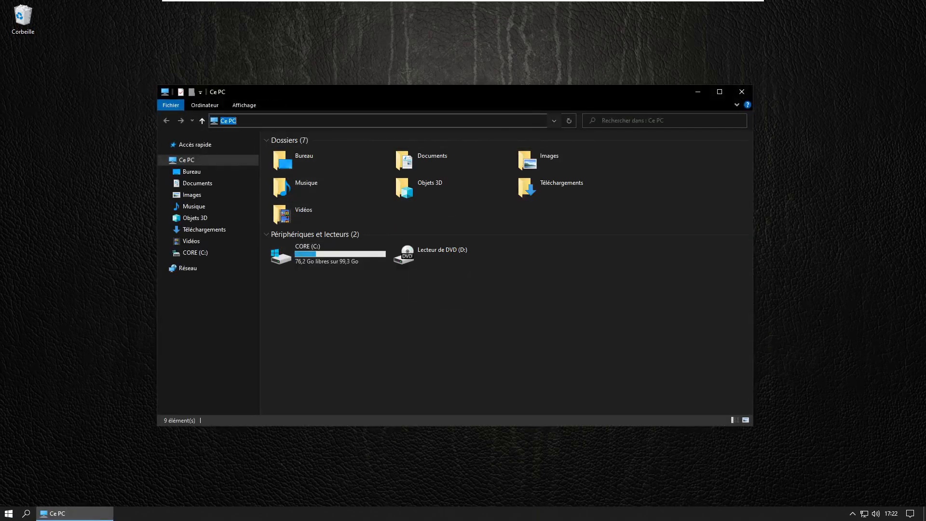
pyautogui.write('%appdataM')
pyautogui.hotkey('ctrl', 'a')
pyautogui.click(345, 123)
pyautogui.press('BackSpace')
pyautogui.write('%')
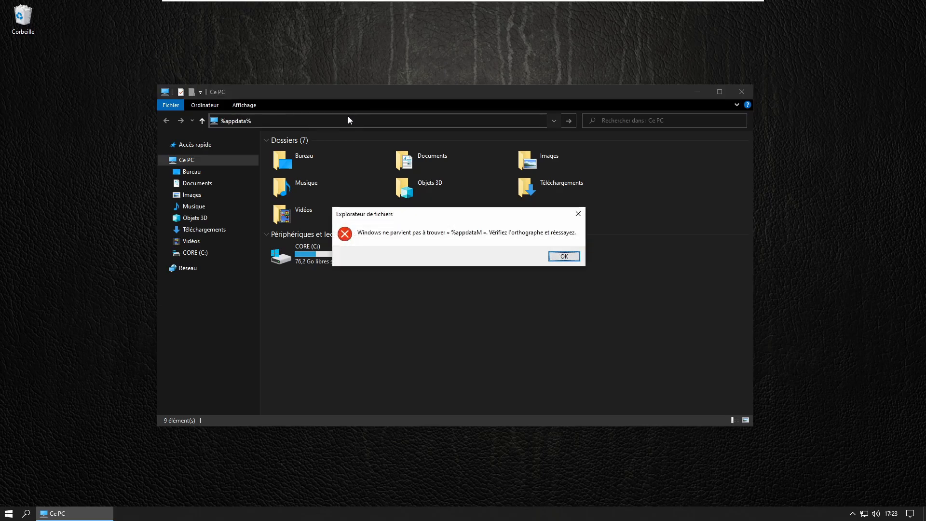
pyautogui.click(564, 257)
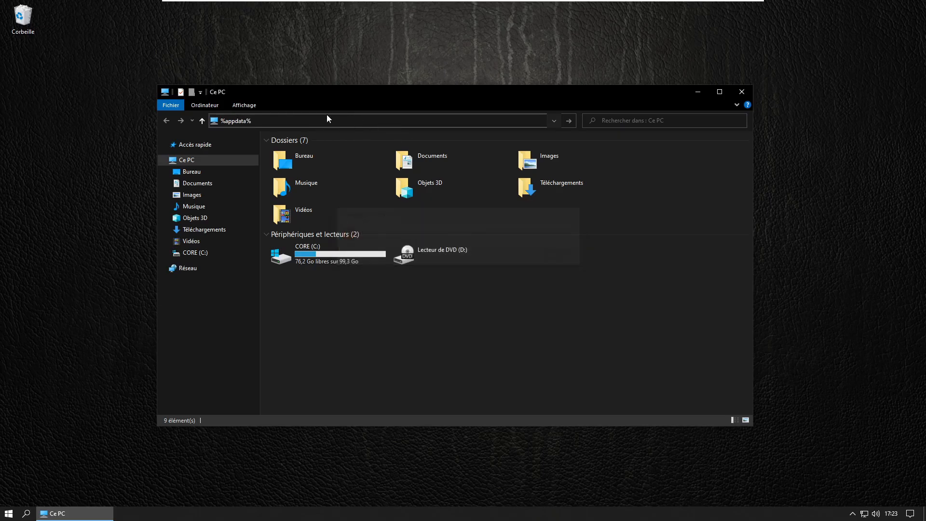
pyautogui.press('Return')
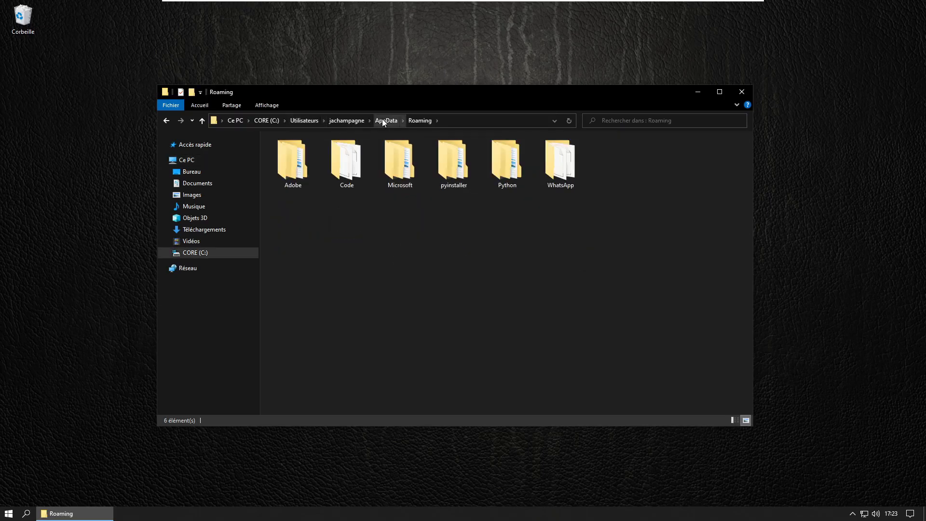
# - Check the contents of the leftover WhatsApp folder in AppData\Local and delete that folder
pyautogui.click(386, 120)
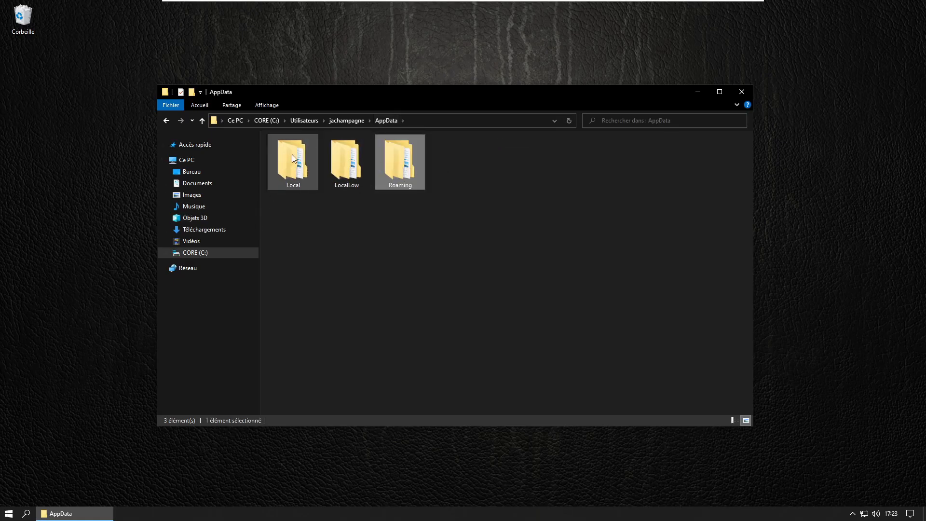
pyautogui.doubleClick(293, 162)
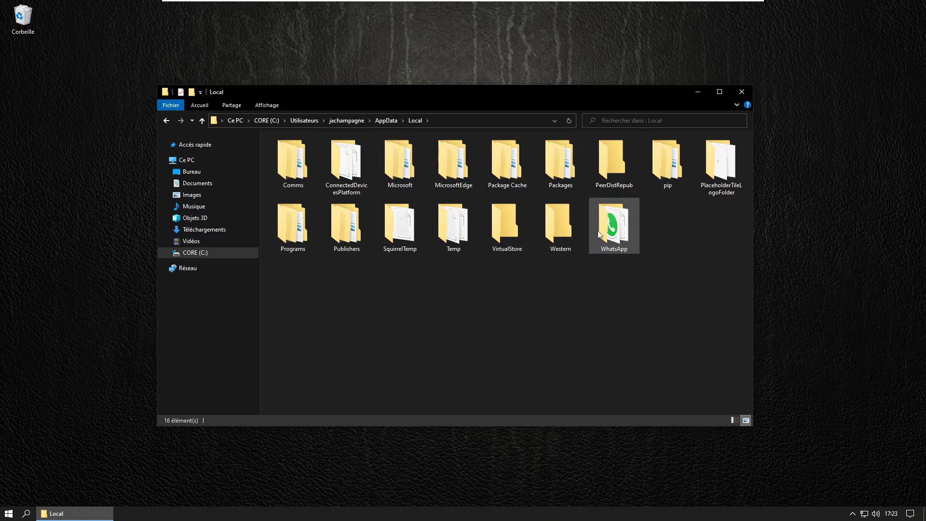
pyautogui.moveTo(625, 246)
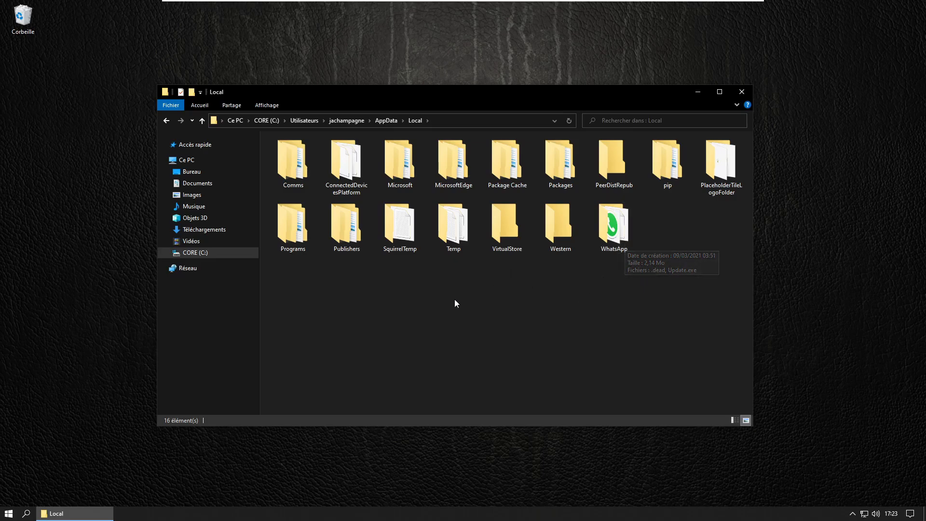
pyautogui.doubleClick(612, 237)
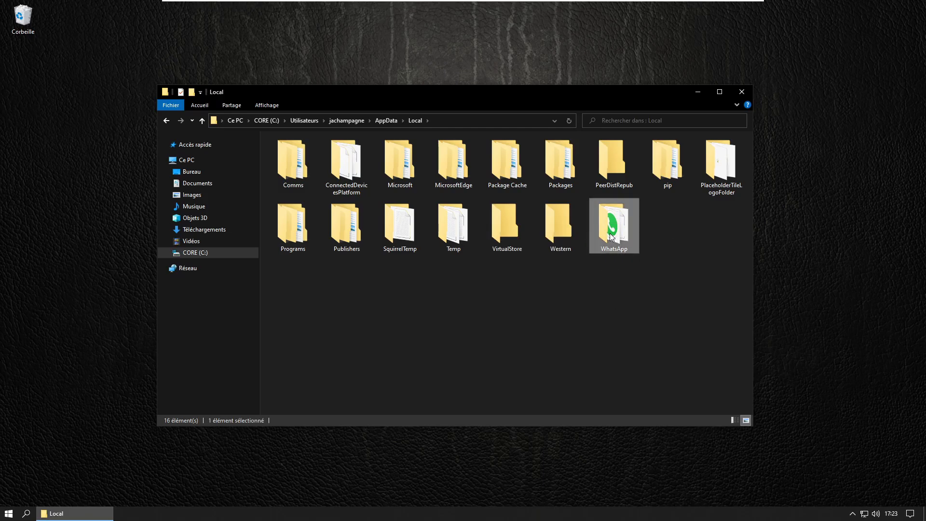
pyautogui.click(338, 166)
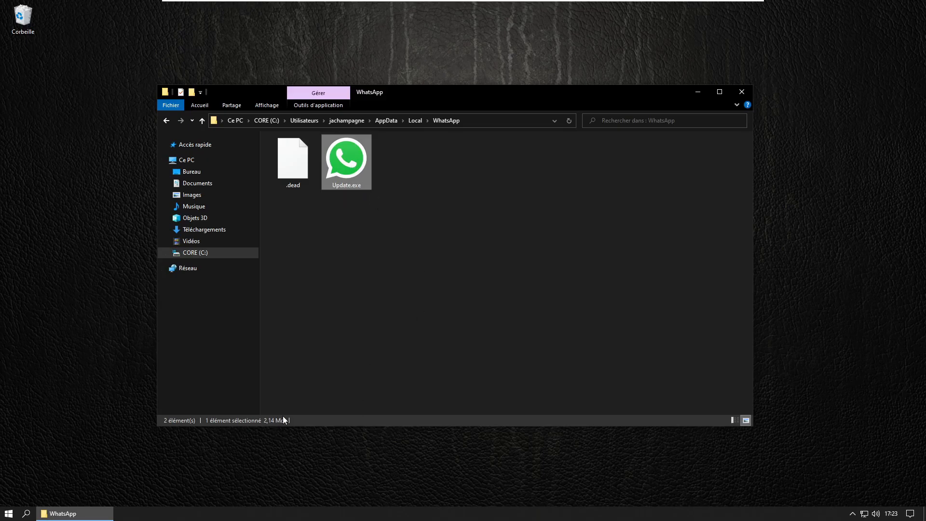
pyautogui.click(317, 255)
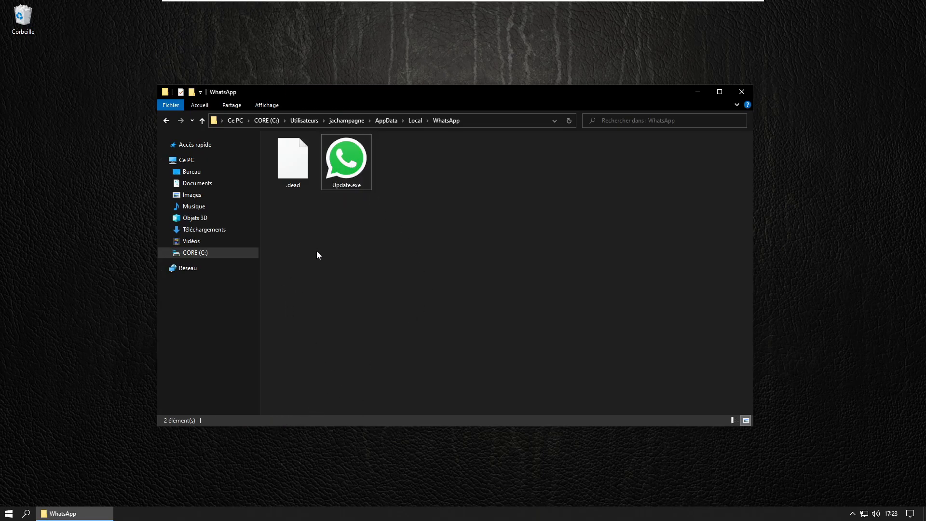
pyautogui.click(167, 120)
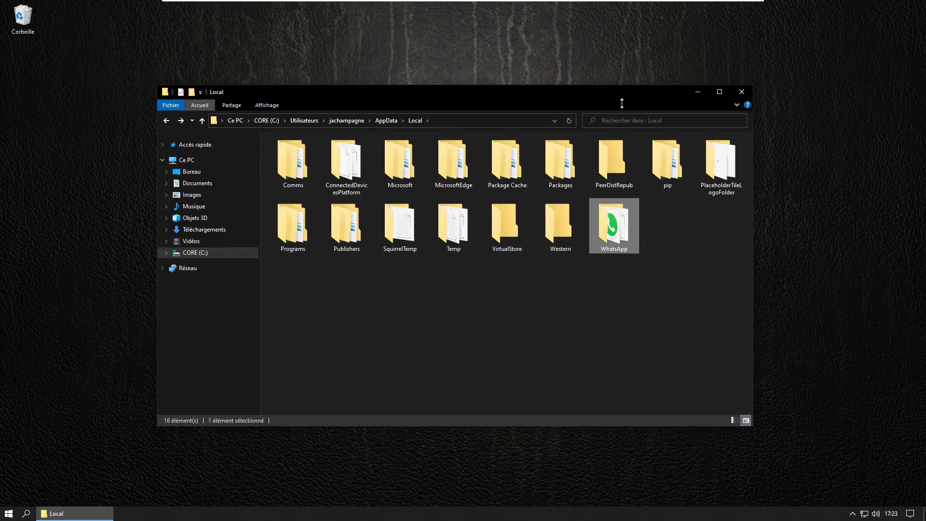
pyautogui.press('Delete')
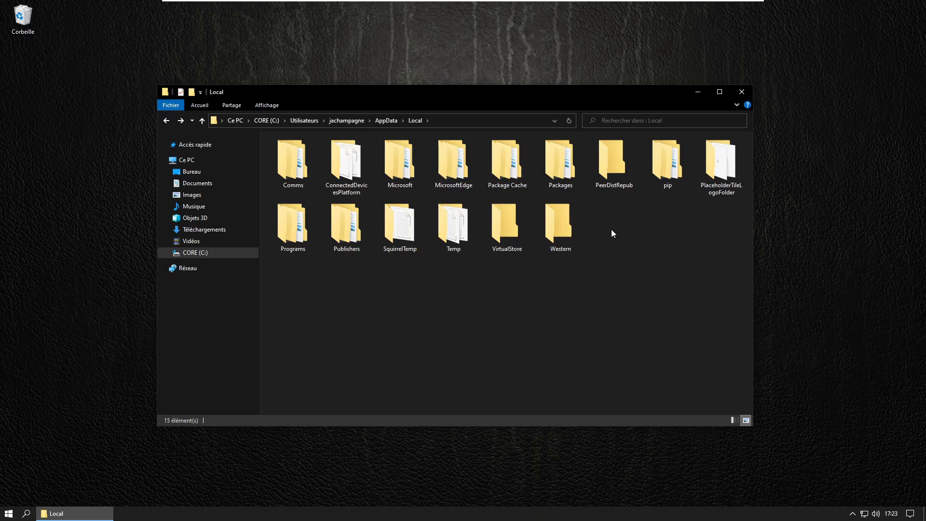
# - Check the LocalLow subfolder of AppData and open the Roaming subfolder
pyautogui.click(386, 121)
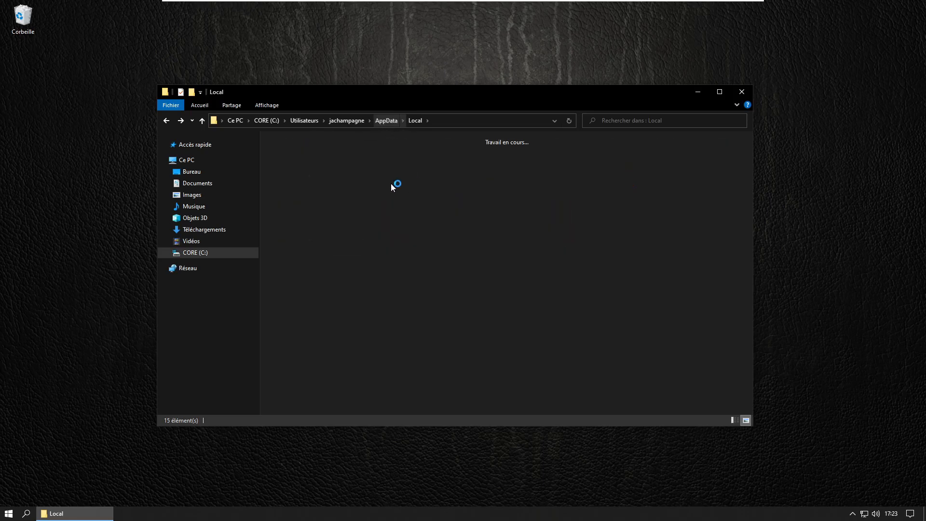
pyautogui.doubleClick(340, 167)
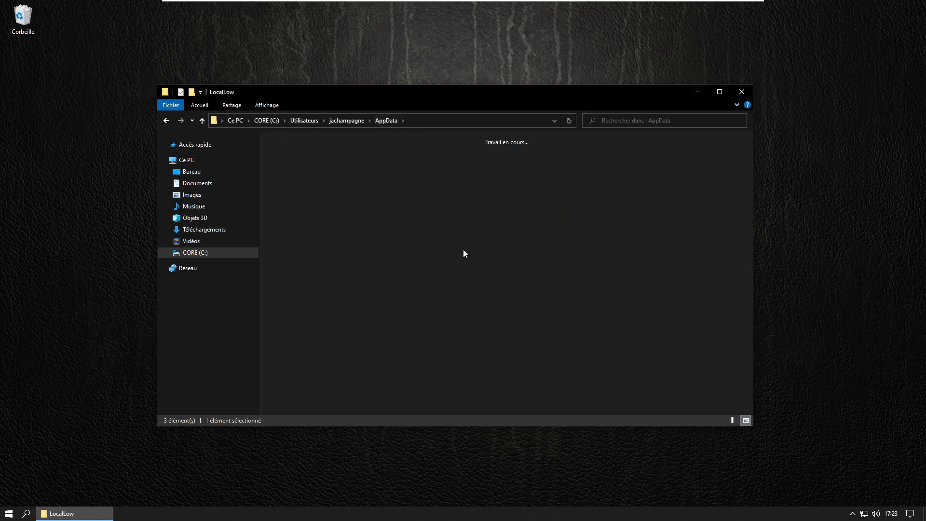
pyautogui.click(380, 120)
pyautogui.click(406, 162)
pyautogui.doubleClick(386, 162)
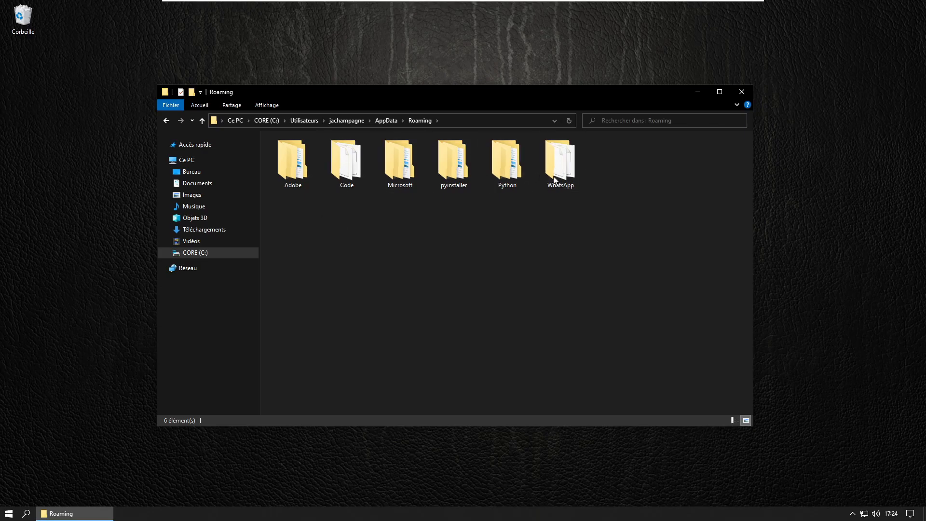
# - Inspect the contents and properties of the WhatsApp folder in AppData\Roaming and delete that folder
pyautogui.doubleClick(574, 152)
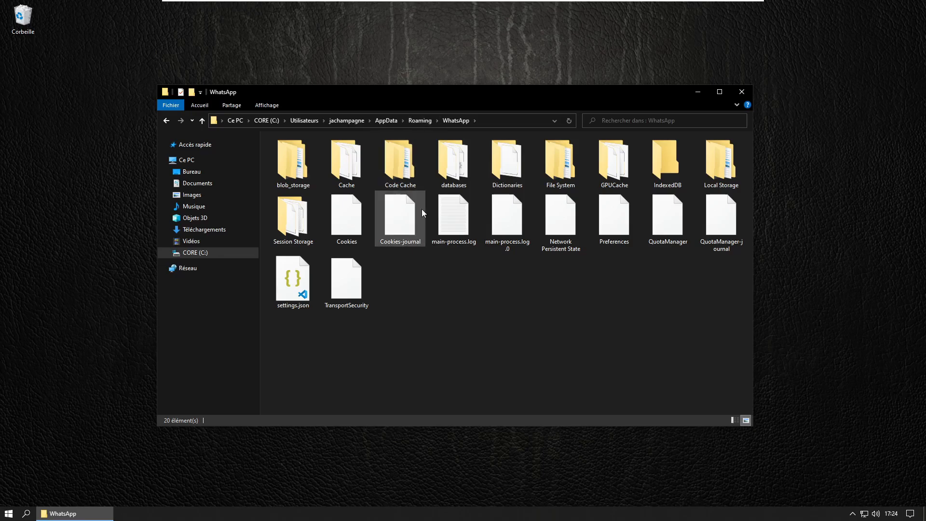
pyautogui.click(420, 120)
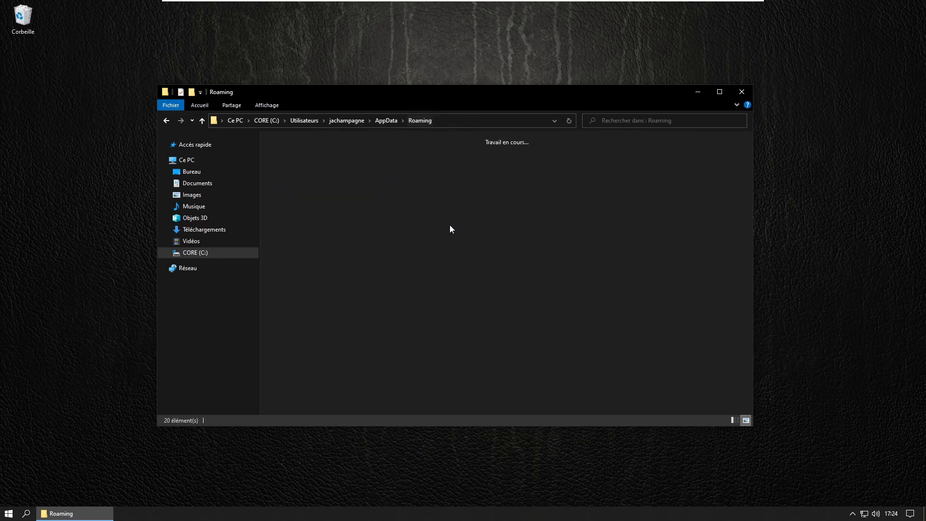
pyautogui.rightClick(546, 166)
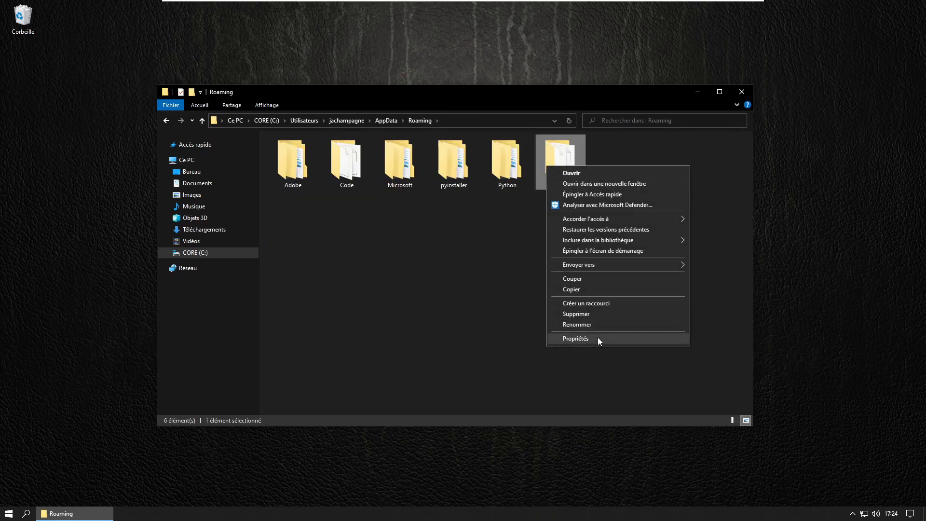
pyautogui.click(598, 337)
pyautogui.click(768, 173)
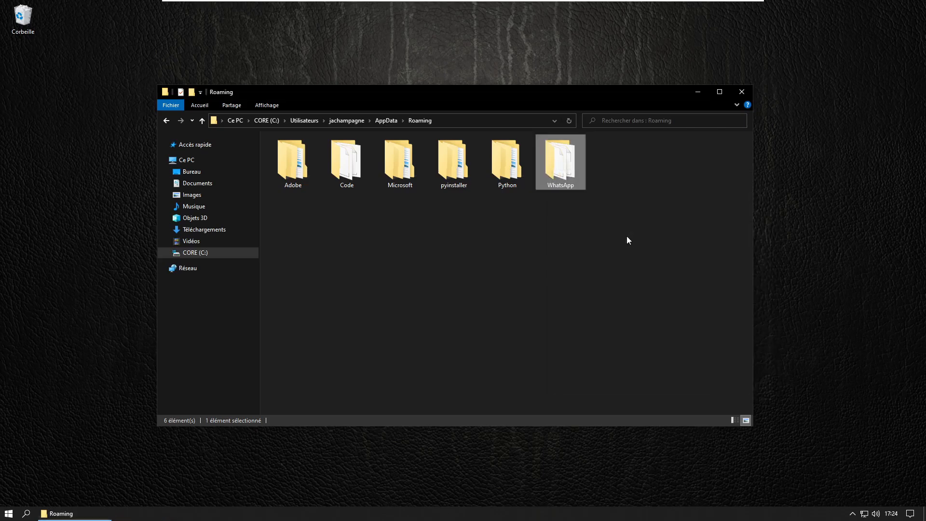
pyautogui.doubleClick(559, 162)
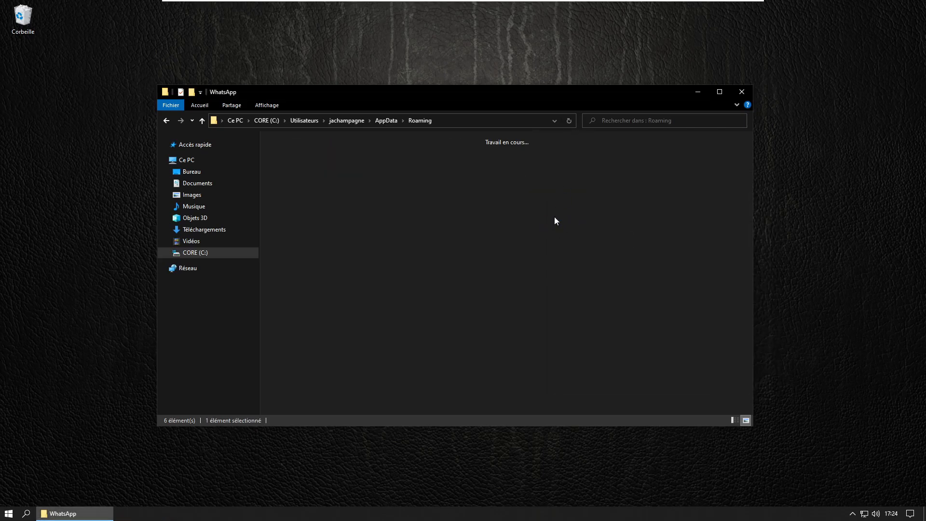
pyautogui.click(424, 123)
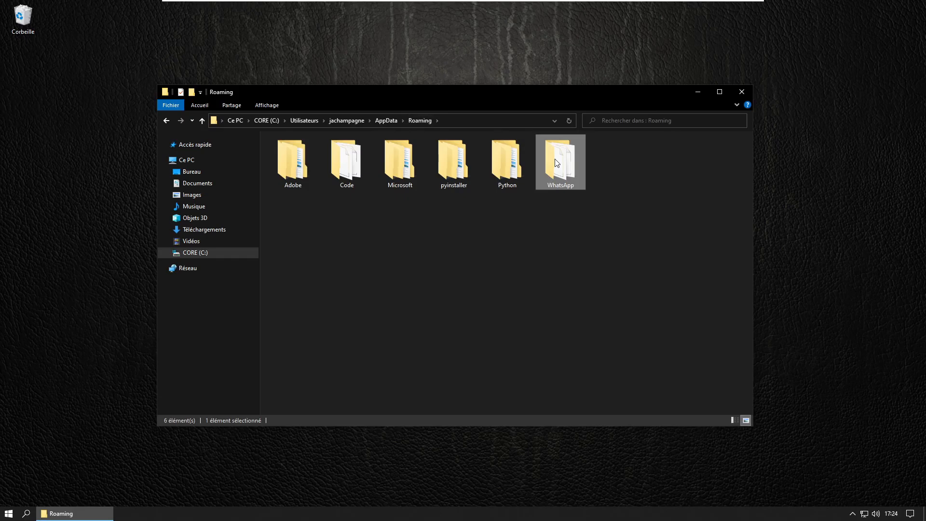
pyautogui.press('Delete')
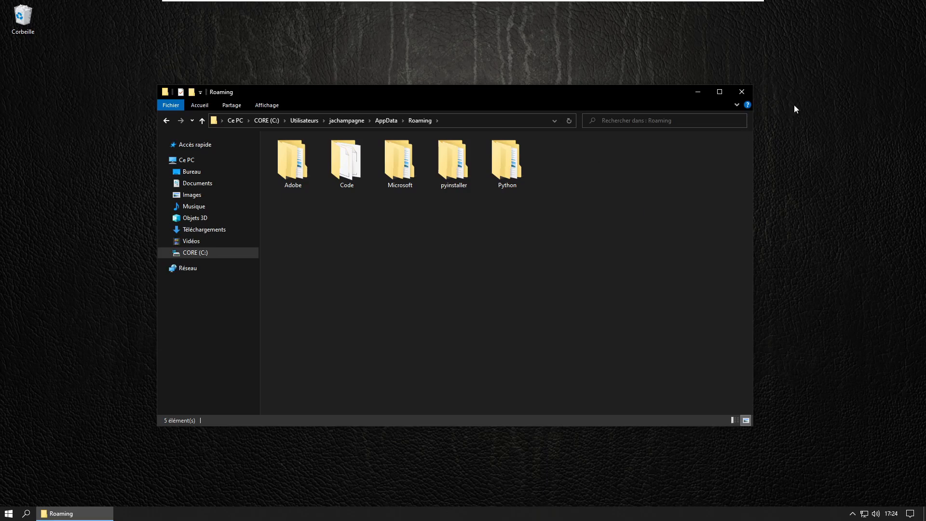
pyautogui.moveTo(419, 92); pyautogui.dragTo(392, 98)
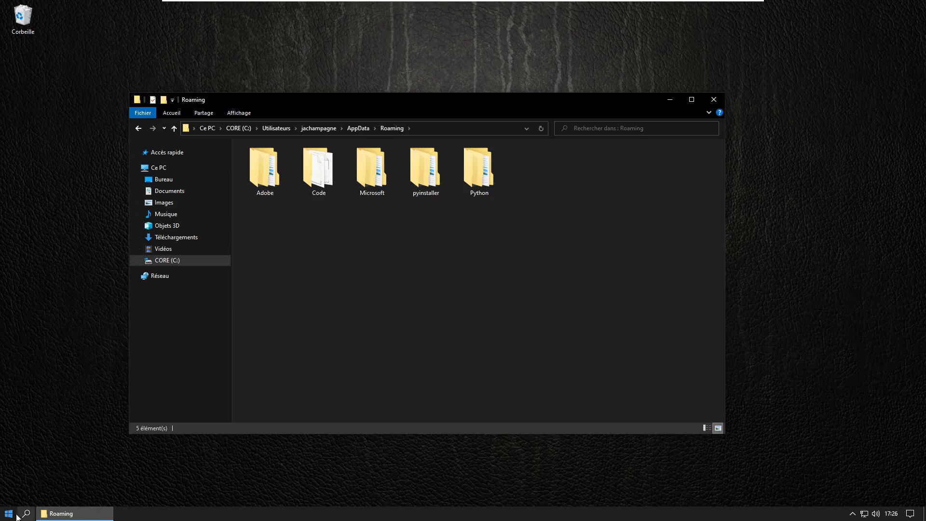
# - Close File Explorer and look through the update and security and system categories of Windows Settings
pyautogui.click(714, 99)
pyautogui.rightClick(9, 514)
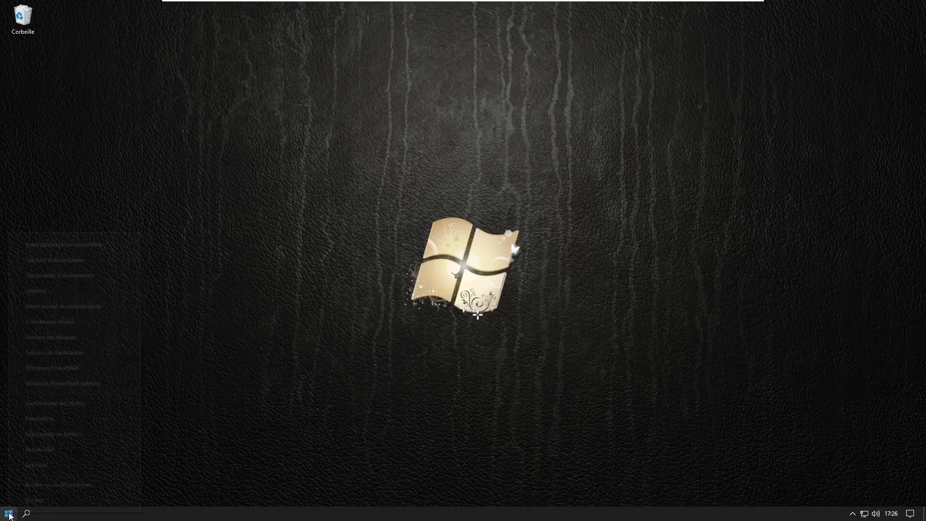
pyautogui.click(67, 418)
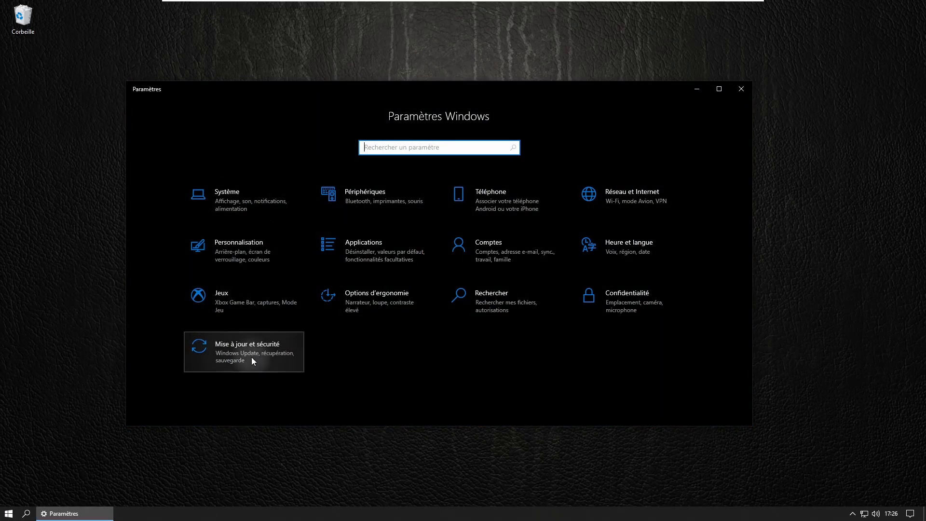
pyautogui.click(251, 353)
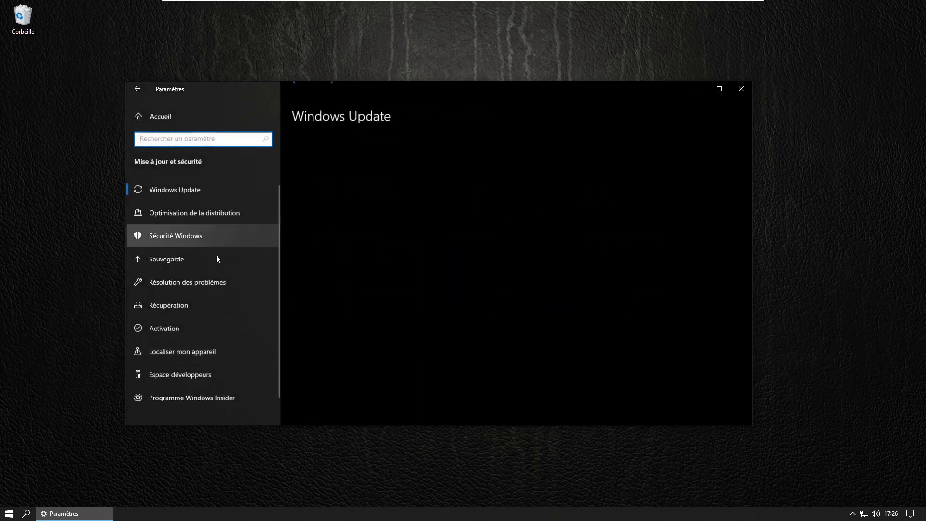
pyautogui.click(139, 91)
pyautogui.click(224, 203)
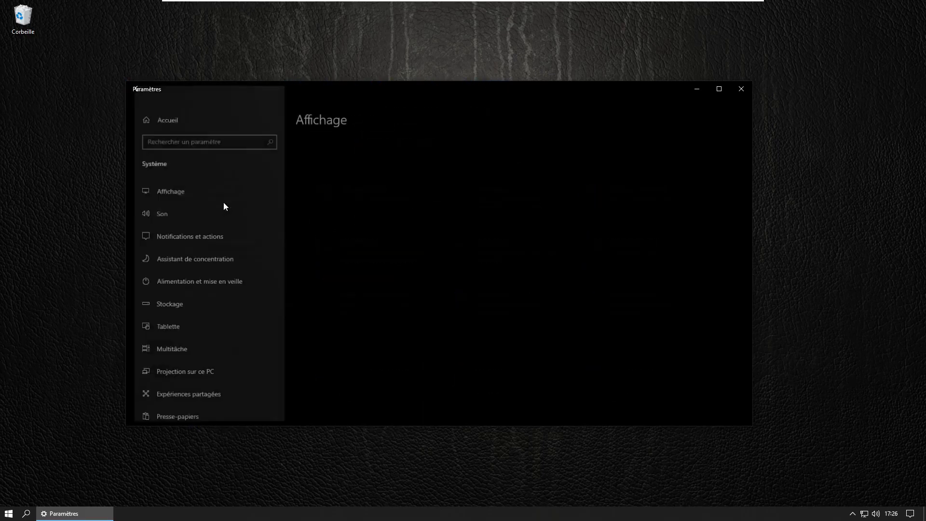
pyautogui.scroll(-3, 245, 289)
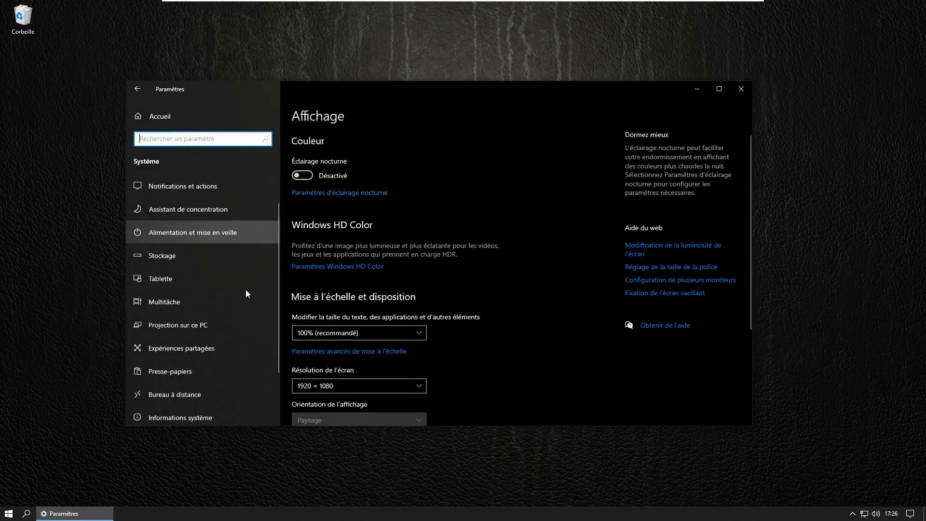
pyautogui.click(742, 88)
# - Check the list of startup applications in the Apps settings and close Settings
pyautogui.press('super+x')
pyautogui.click(88, 242)
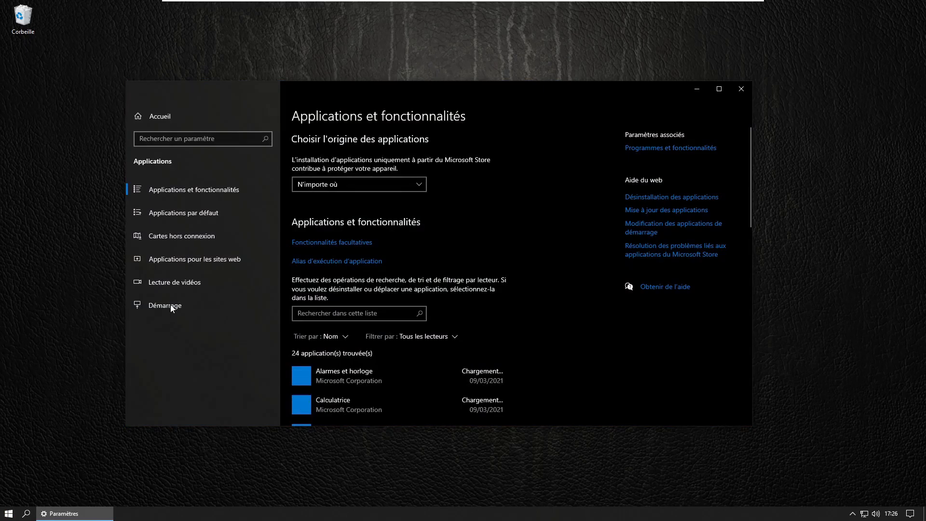
pyautogui.click(216, 309)
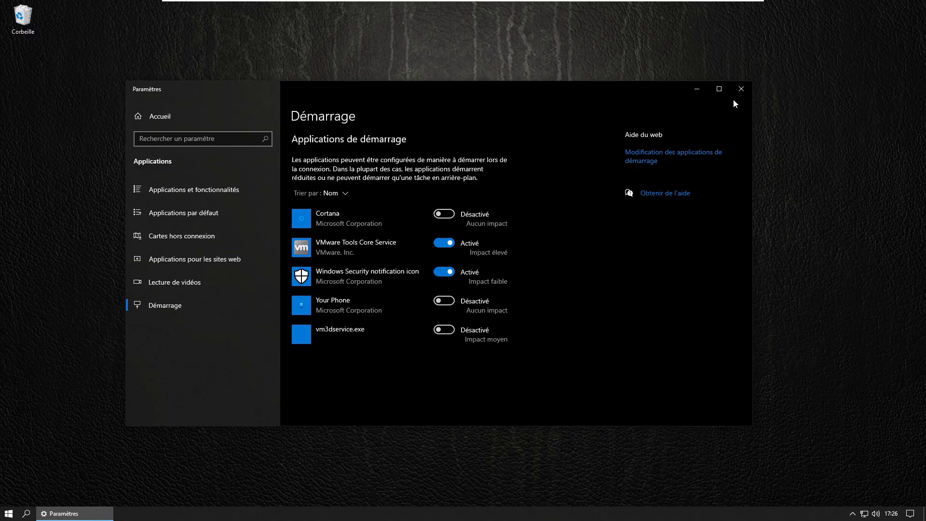
pyautogui.click(750, 94)
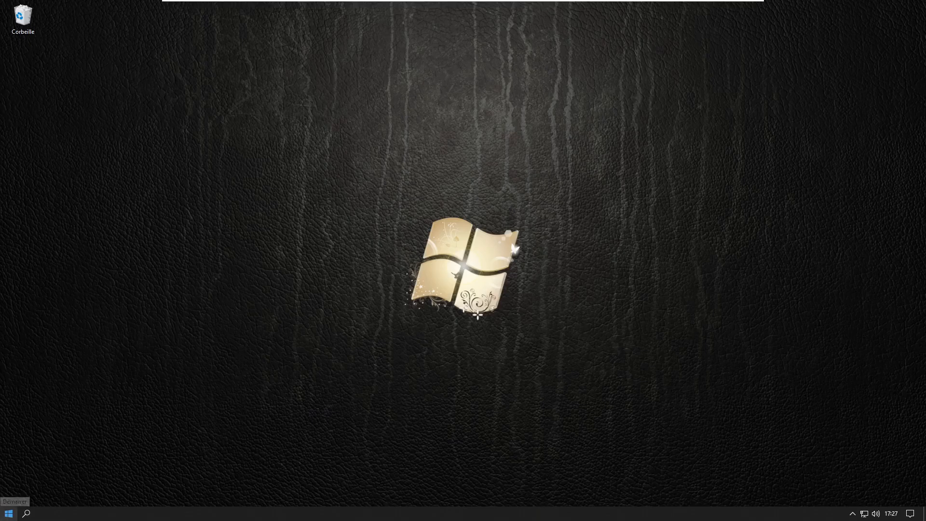
# - Open the system protection settings from the classic System information window and bring the dialog over that window
pyautogui.rightClick(9, 513)
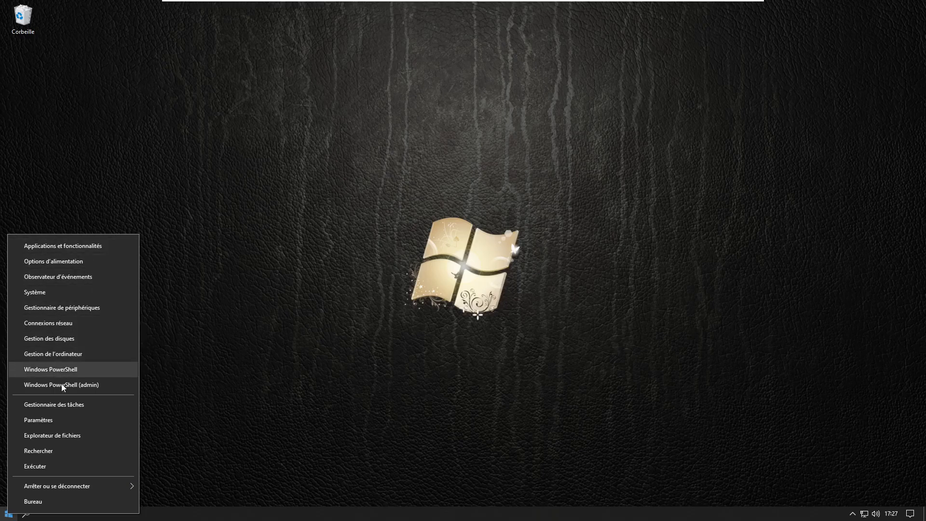
pyautogui.click(50, 297)
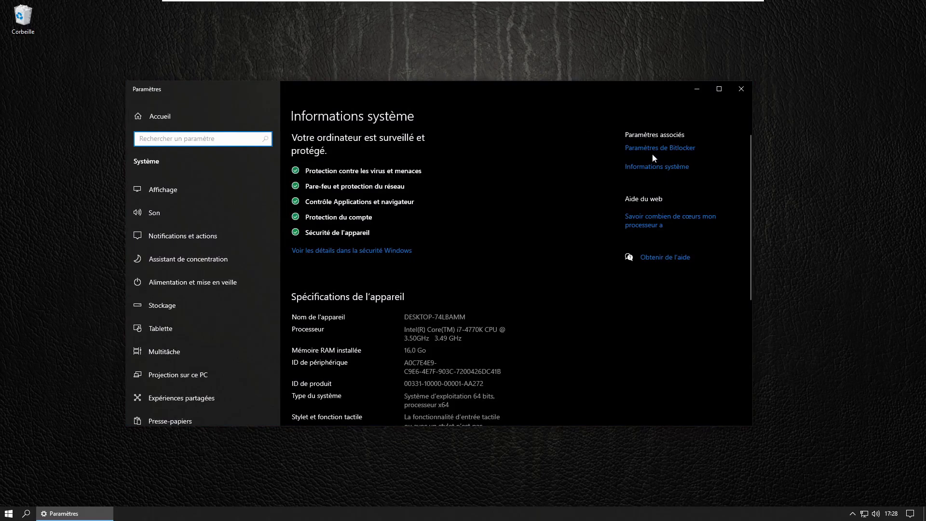
pyautogui.click(657, 167)
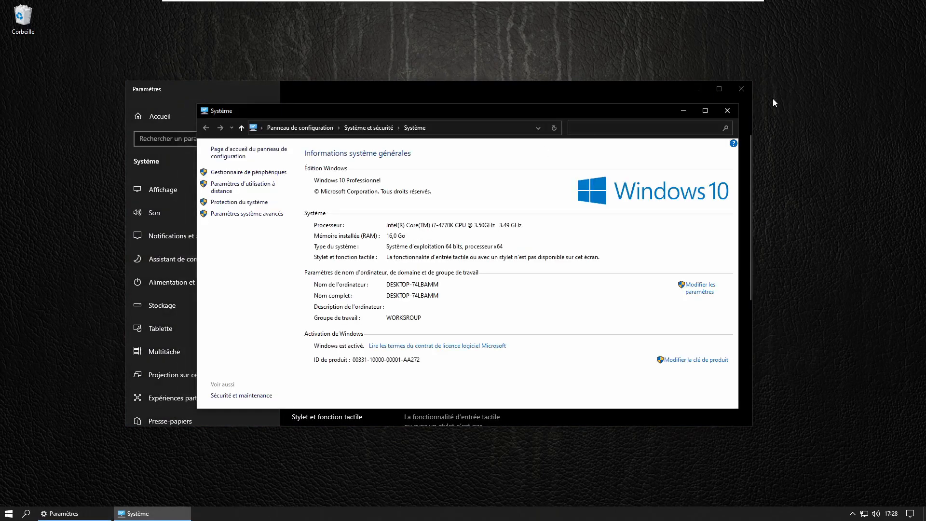
pyautogui.click(741, 89)
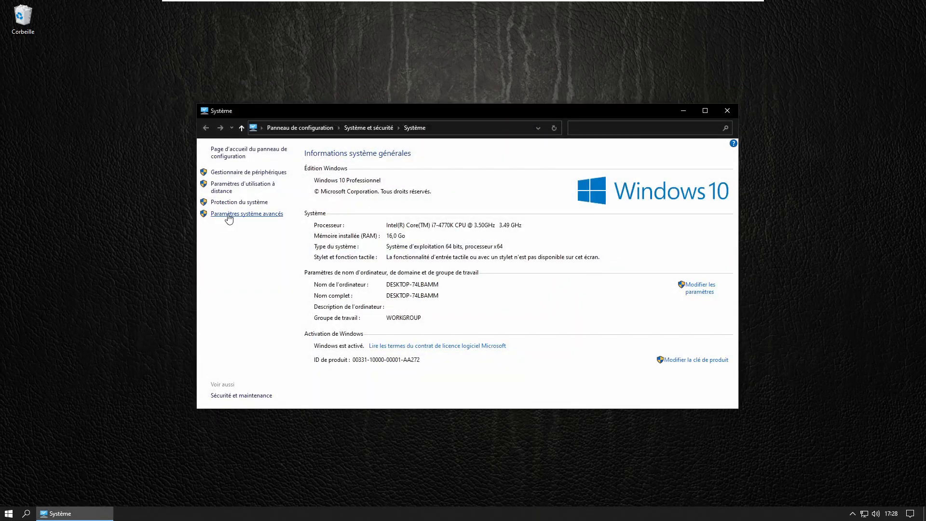
pyautogui.click(228, 217)
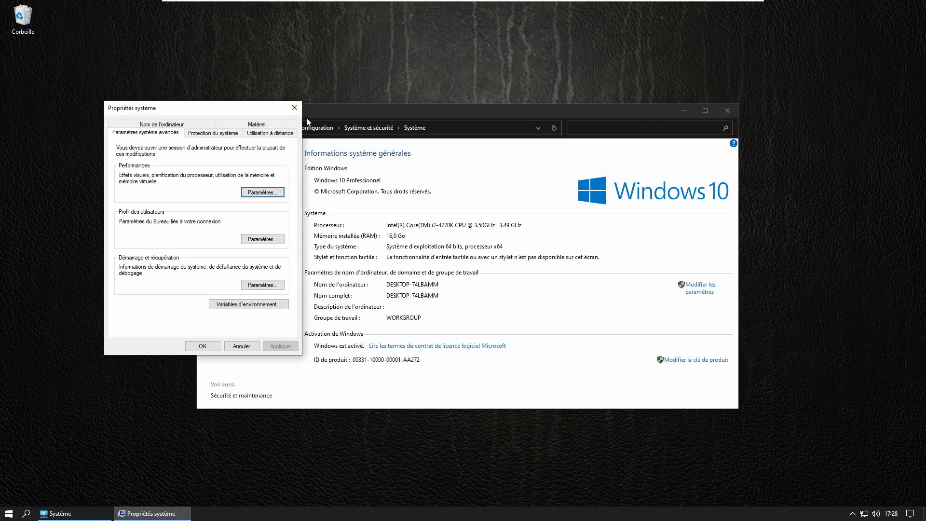
pyautogui.click(295, 108)
pyautogui.click(244, 203)
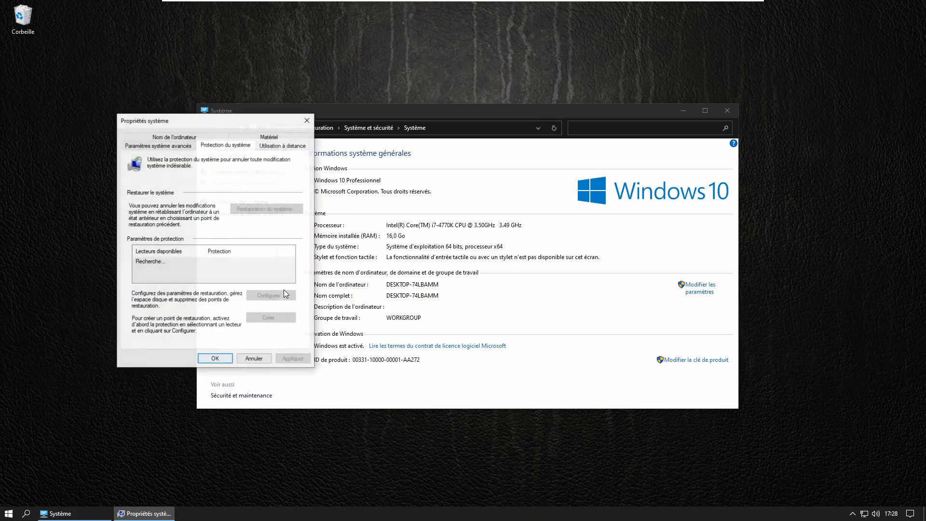
pyautogui.moveTo(211, 124); pyautogui.dragTo(376, 131)
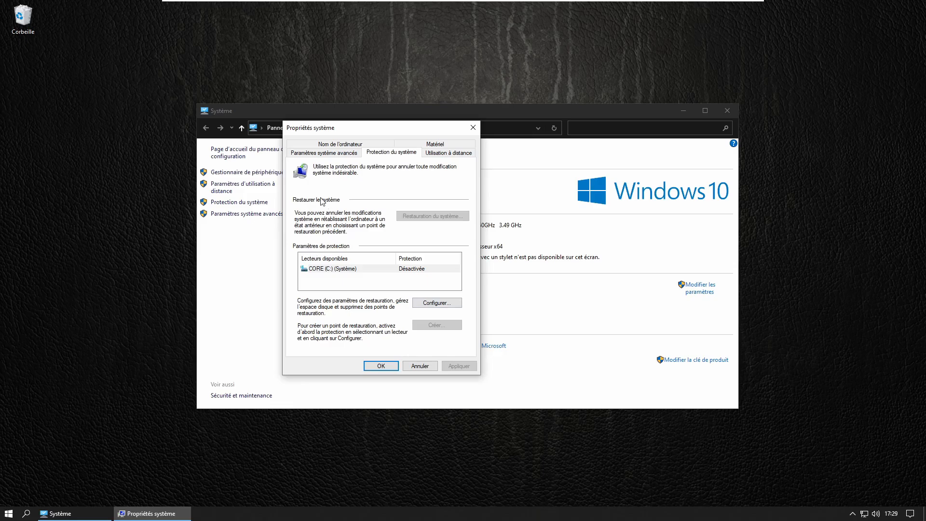
# - Enable system protection for drive CORE (C:), delete all its restore points, and apply a maximum disk usage of 0%
pyautogui.click(421, 303)
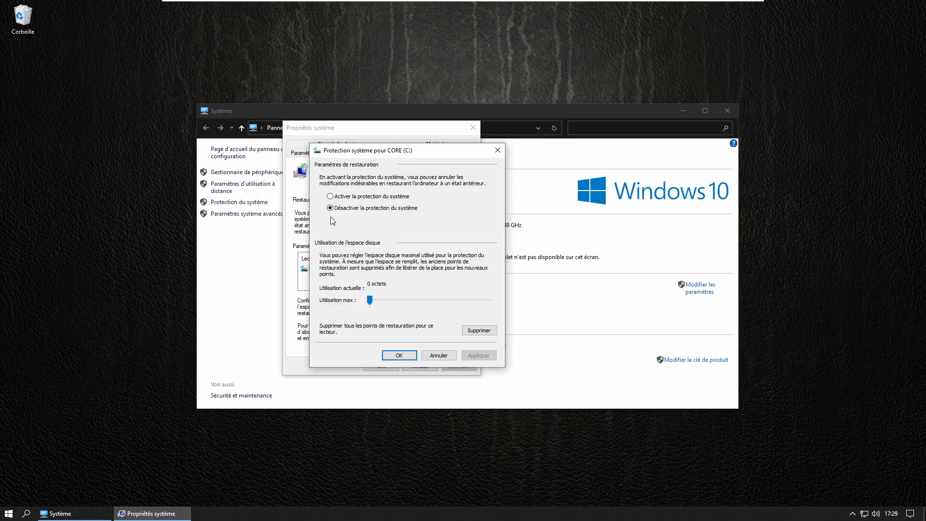
pyautogui.click(330, 196)
pyautogui.moveTo(370, 300)
pyautogui.mouseDown()
pyautogui.moveTo(384, 302)
pyautogui.moveTo(375, 301)
pyautogui.mouseUp()
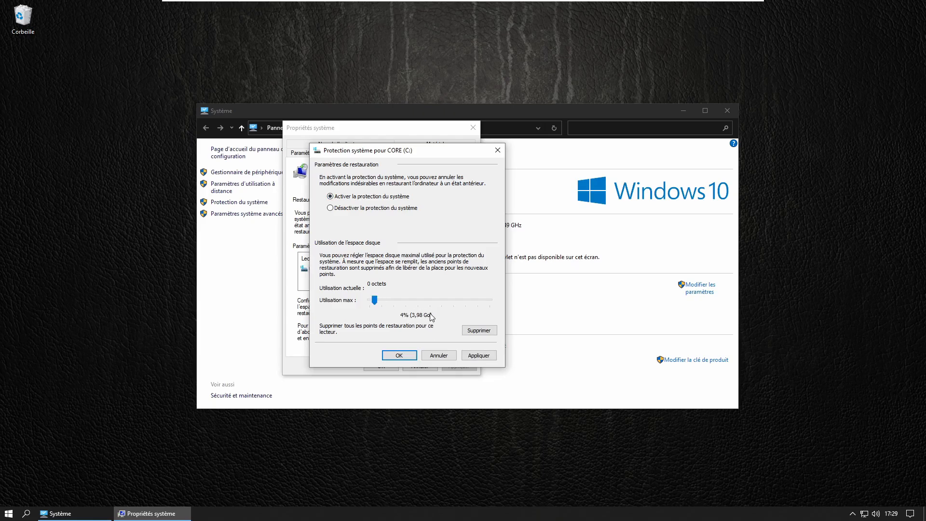
pyautogui.moveTo(375, 301)
pyautogui.mouseDown()
pyautogui.moveTo(453, 302)
pyautogui.moveTo(373, 302)
pyautogui.moveTo(381, 300)
pyautogui.mouseUp()
pyautogui.moveTo(381, 300); pyautogui.dragTo(323, 300)
pyautogui.click(479, 331)
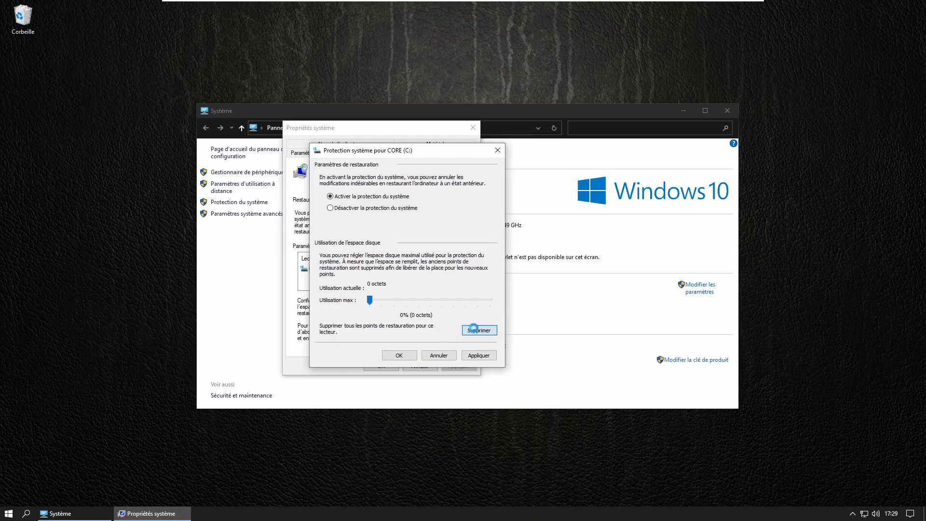
pyautogui.click(457, 274)
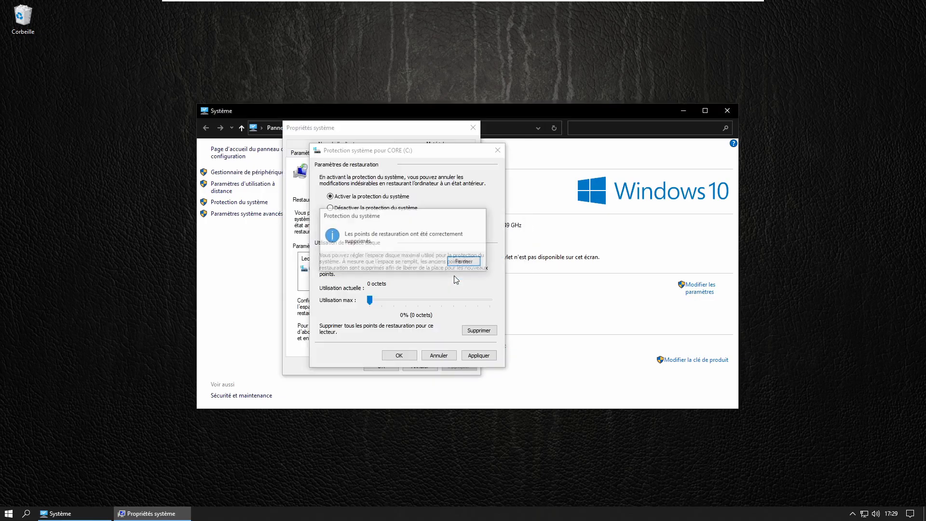
pyautogui.click(474, 263)
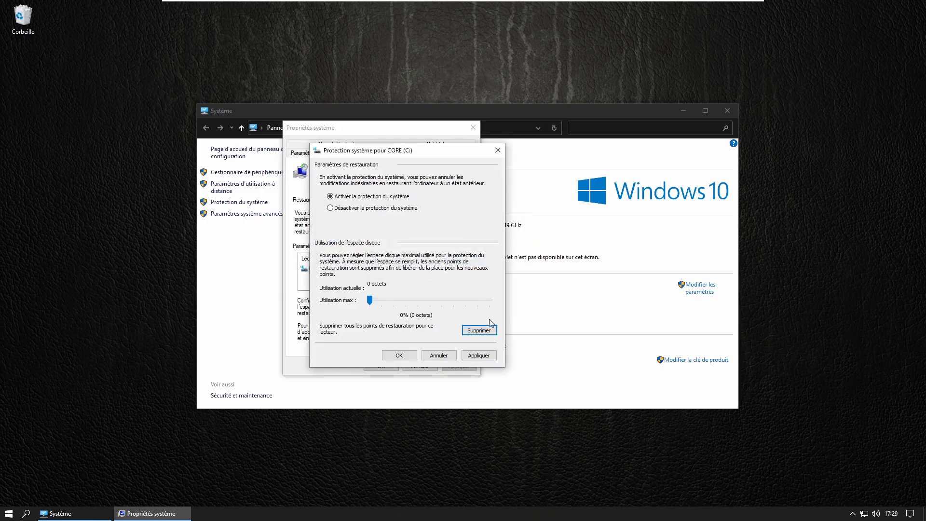
pyautogui.click(479, 356)
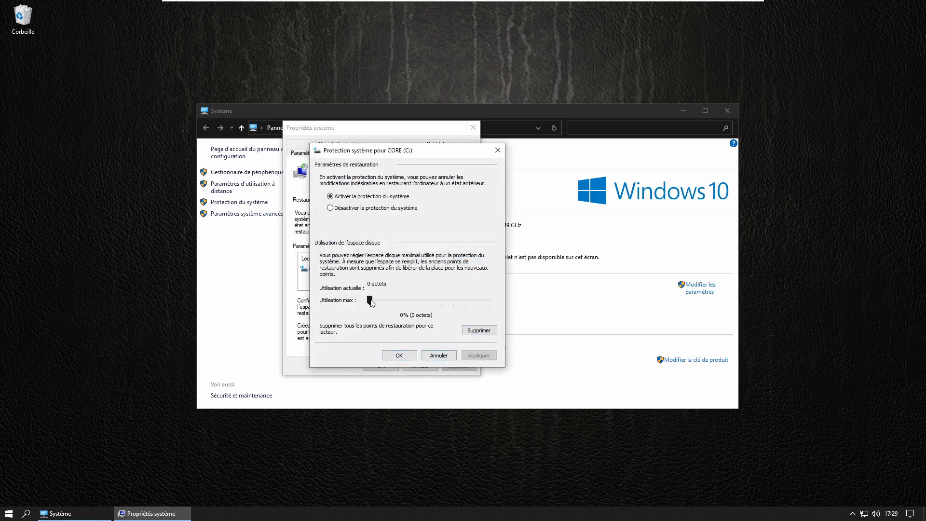
# - Set the maximum protection disk usage for CORE (C:) to 2% (1,99 Go) and delete all its restore points again
pyautogui.moveTo(370, 300); pyautogui.dragTo(373, 300)
pyautogui.click(490, 357)
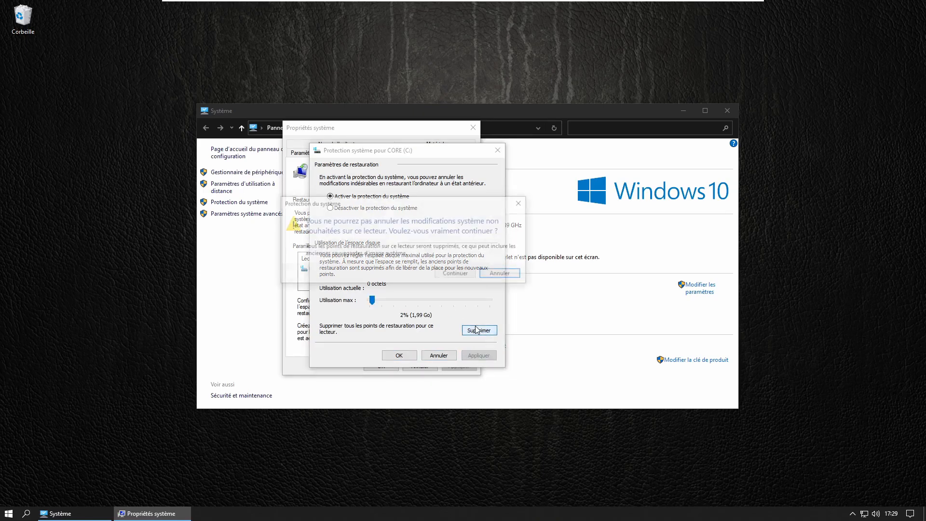
pyautogui.click(469, 273)
pyautogui.click(465, 263)
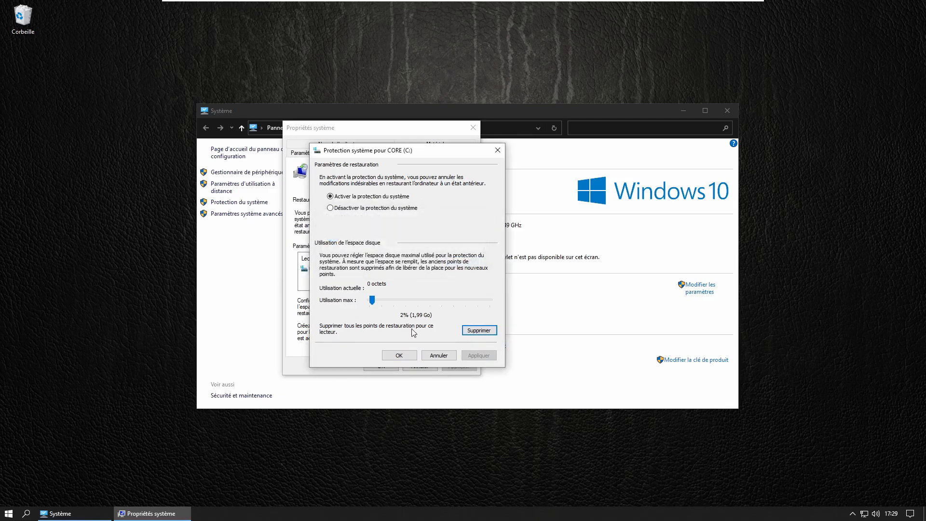
pyautogui.click(399, 358)
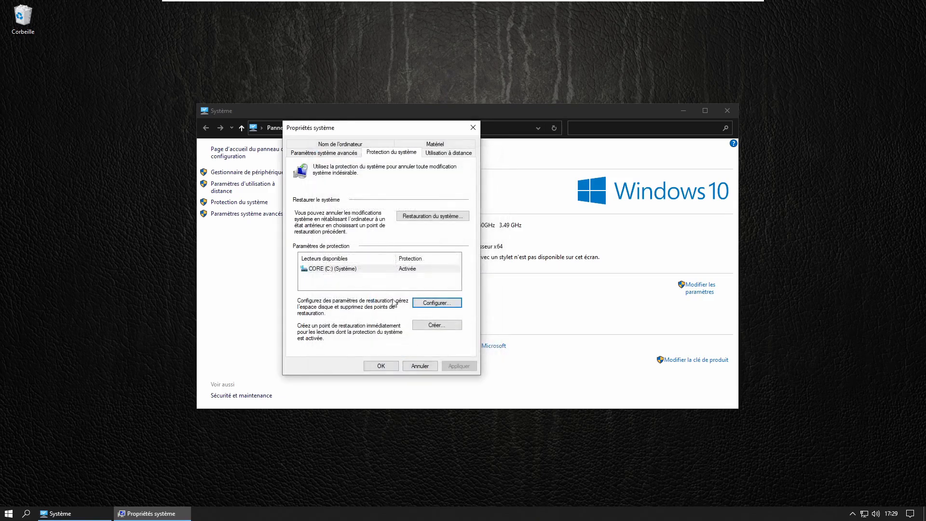
# - View the restore point creation prompt, cancel it, and close System Properties and the System window
pyautogui.click(438, 326)
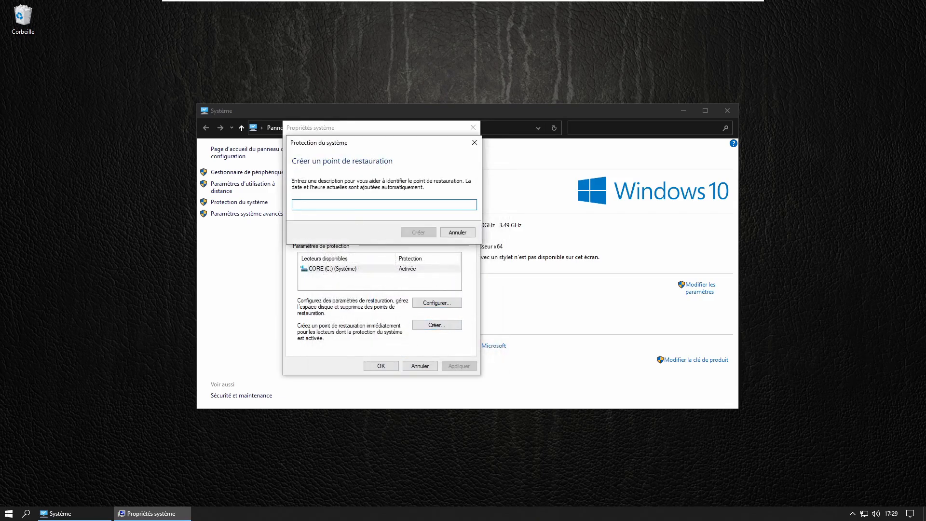
pyautogui.write('f')
pyautogui.click(458, 232)
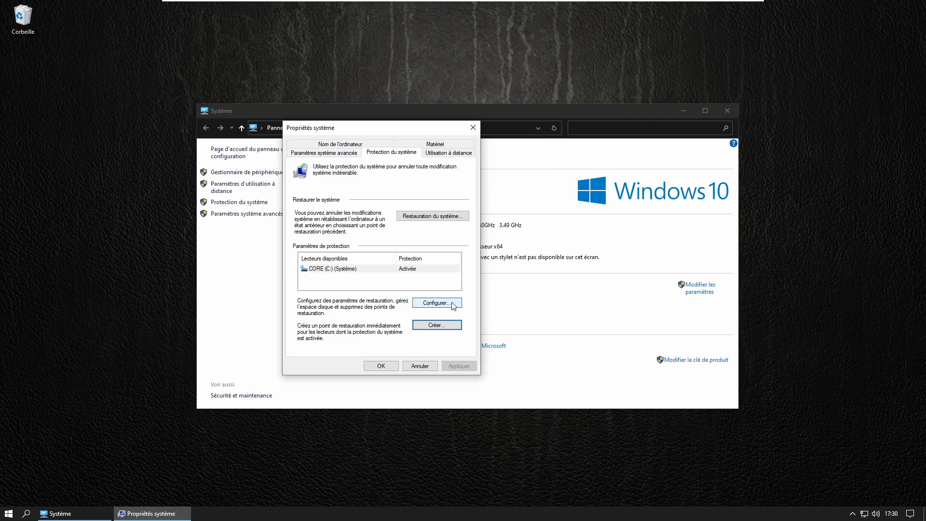
pyautogui.click(431, 327)
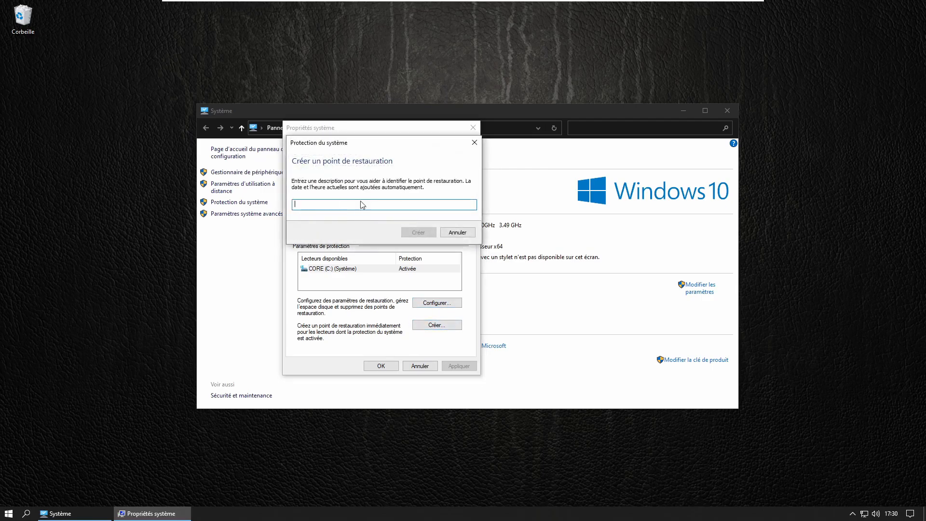
pyautogui.click(456, 231)
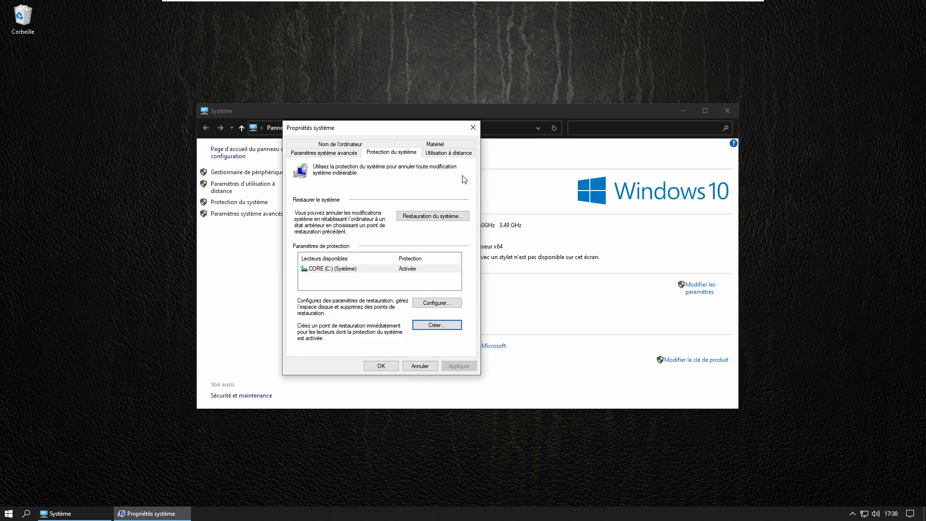
pyautogui.click(429, 368)
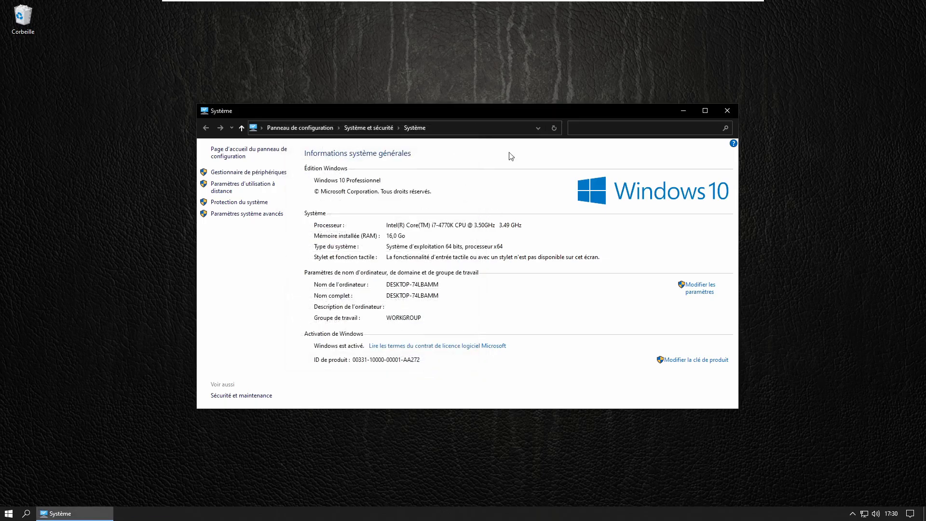
pyautogui.click(733, 110)
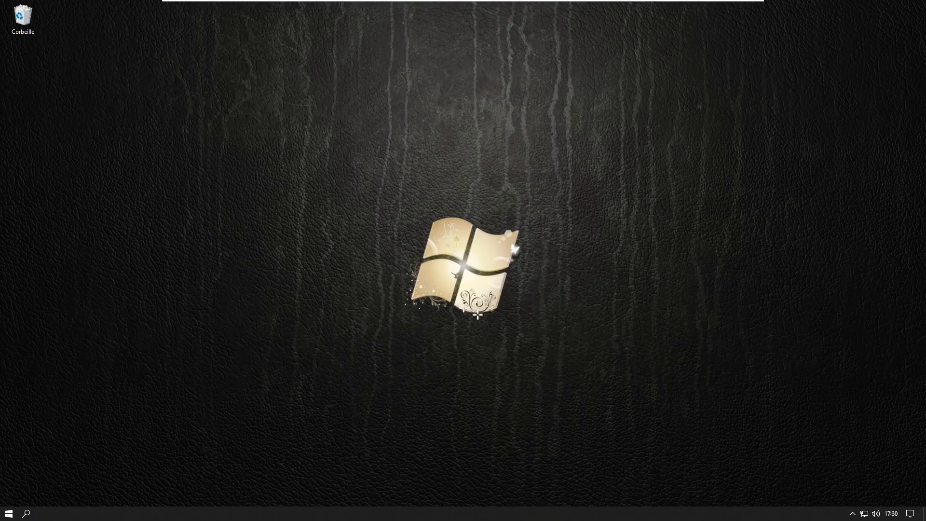